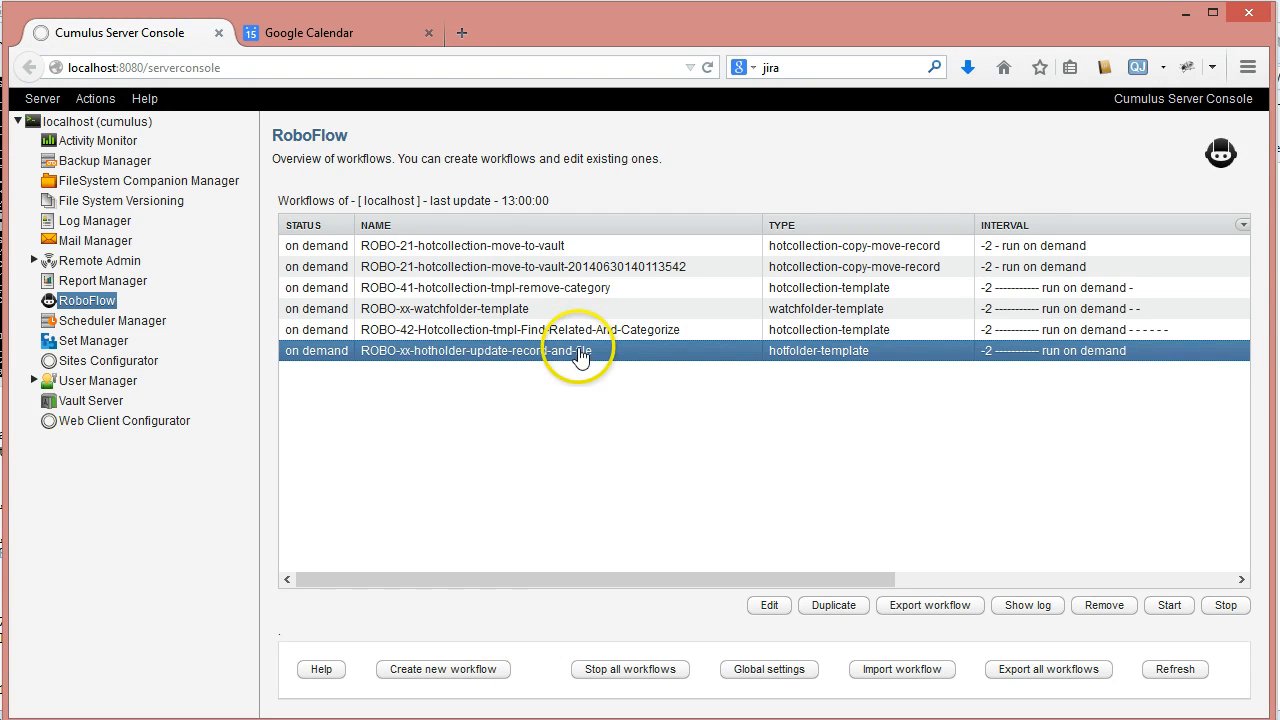
{"action": "left_click", "coordinate": [477, 577]}
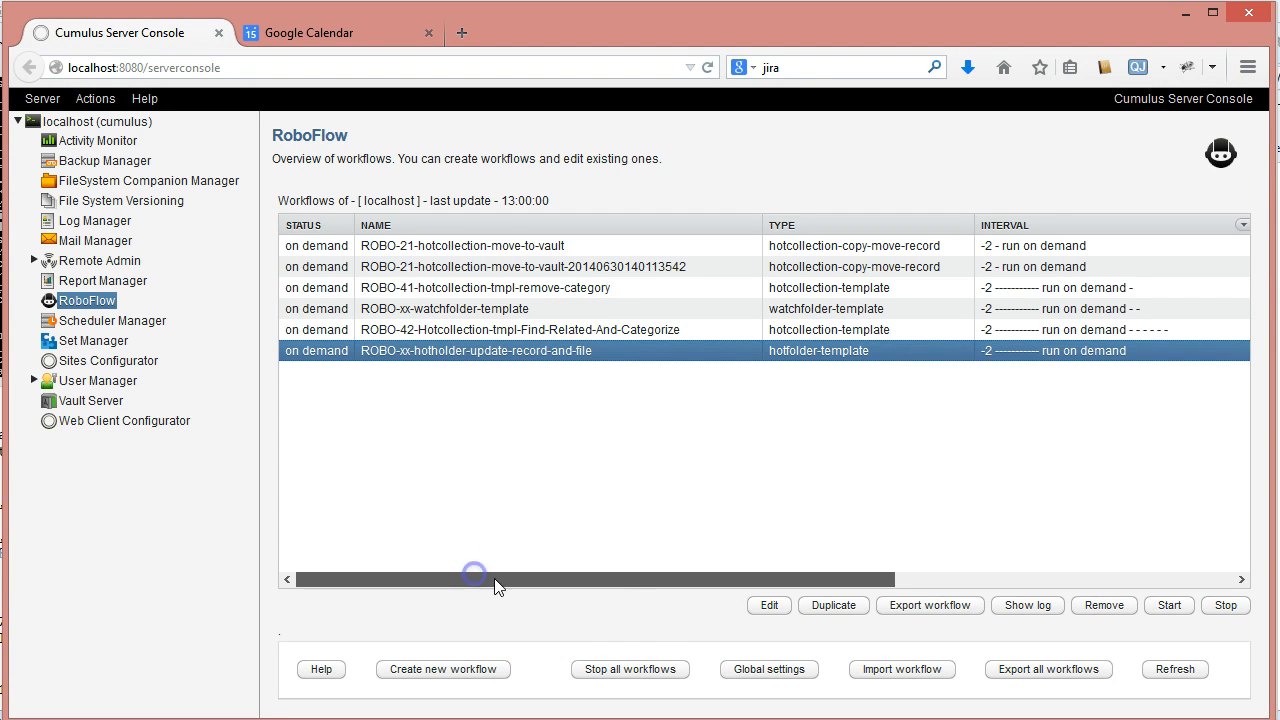
{"action": "left_click", "coordinate": [492, 673]}
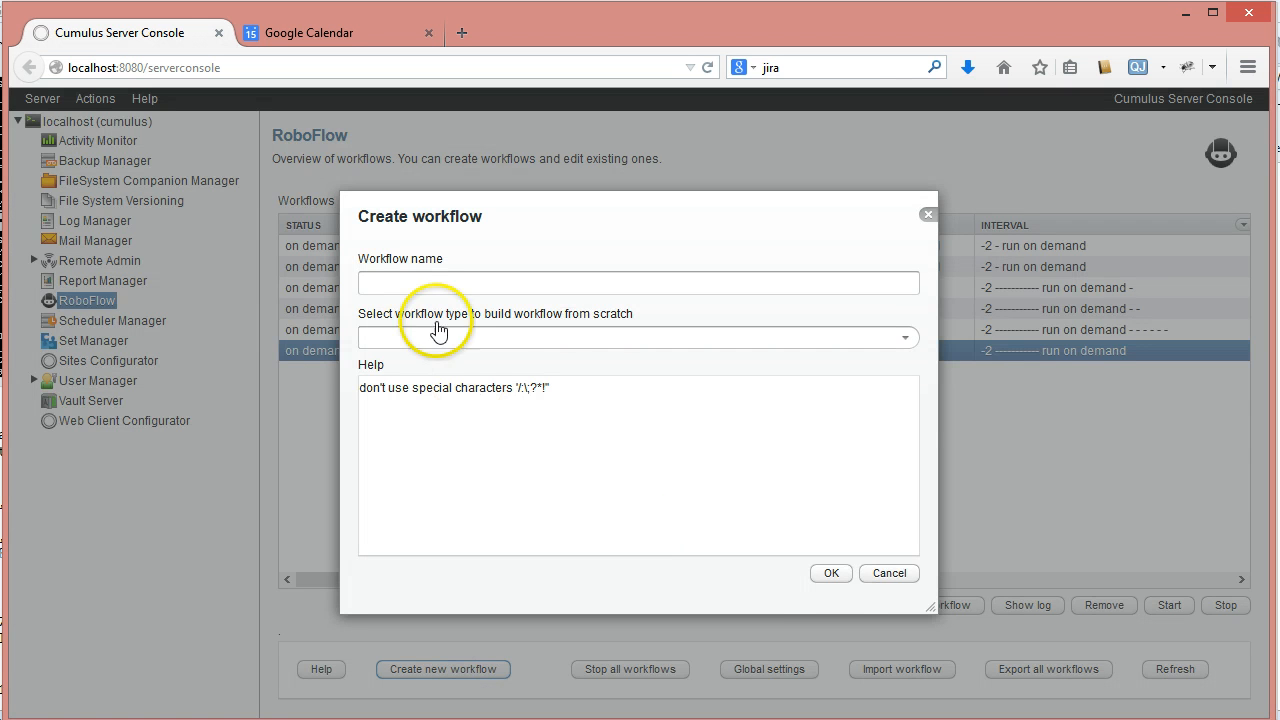
{"action": "left_click", "coordinate": [889, 575]}
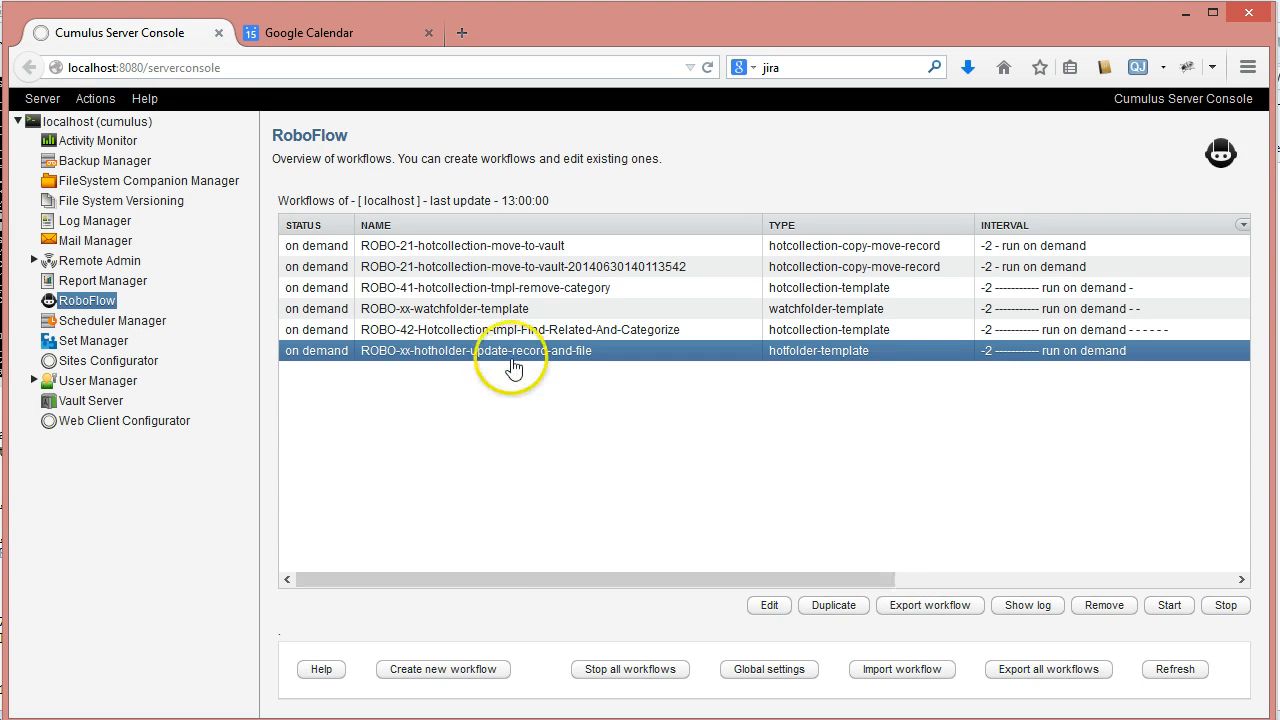
- Duplicate the ROBO-xx-hotholder-update-record-and-file workflow under the name ROBO-xx-hotholder-find-record-and-file
{"action": "left_click", "coordinate": [836, 605]}
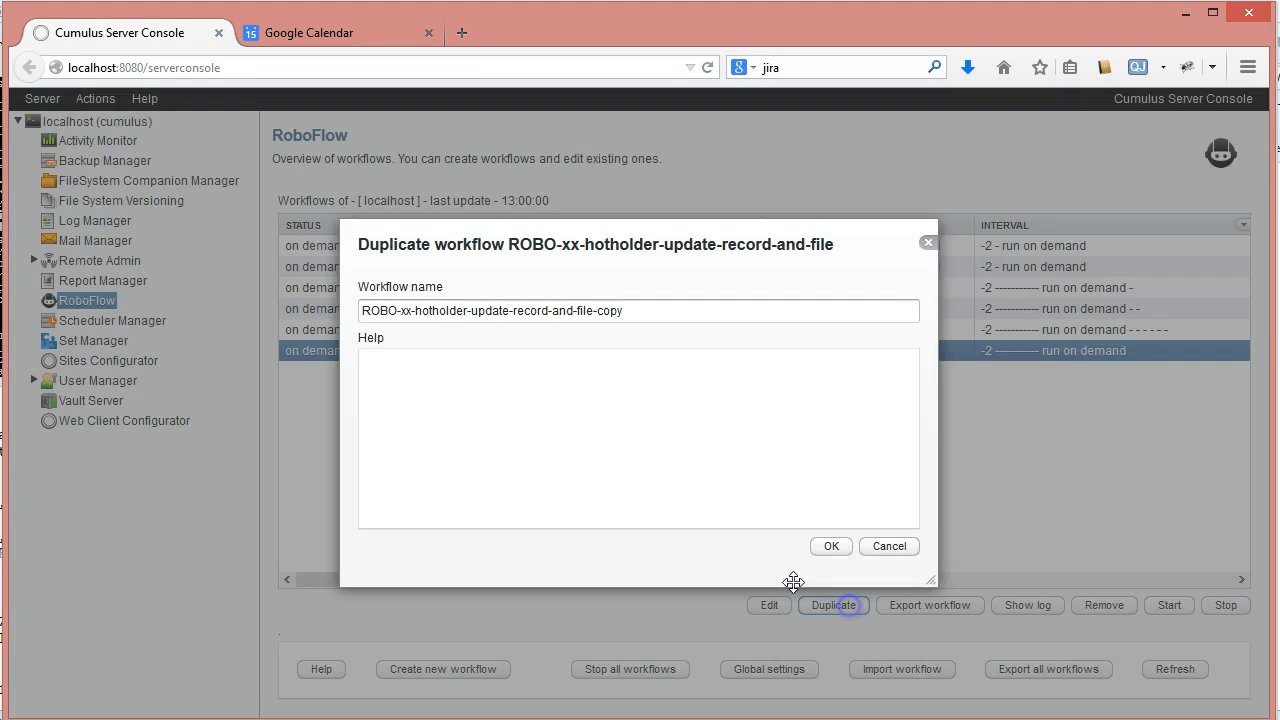
{"action": "left_click", "coordinate": [416, 310]}
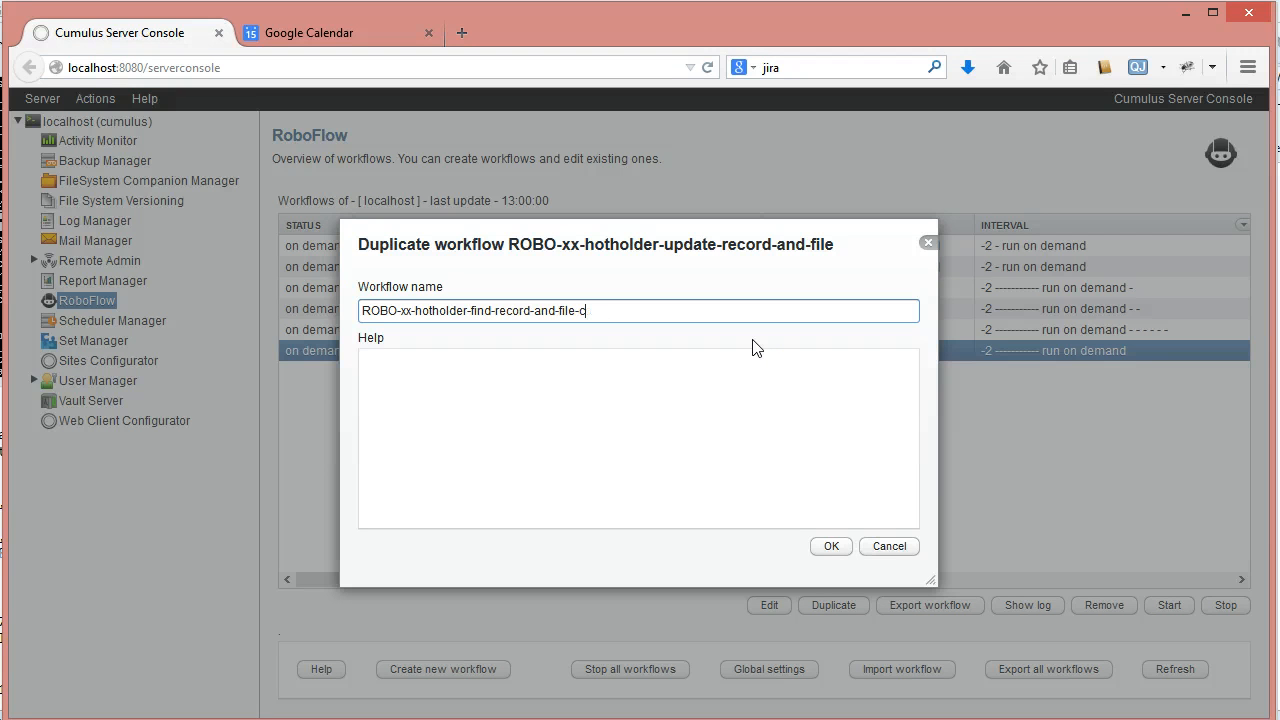
{"action": "left_click", "coordinate": [831, 546]}
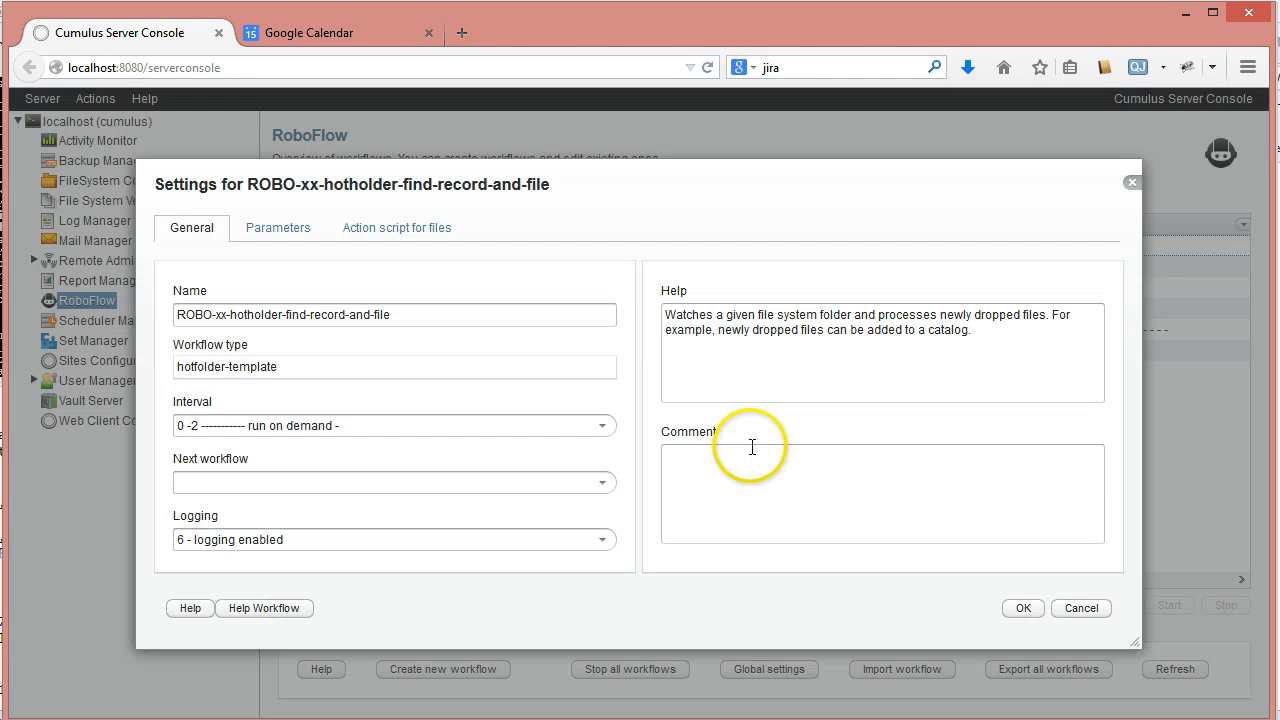
- Review the new workflow's parameters and its action script for files, including the first-loop test that opens the catalog
{"action": "left_click", "coordinate": [276, 230]}
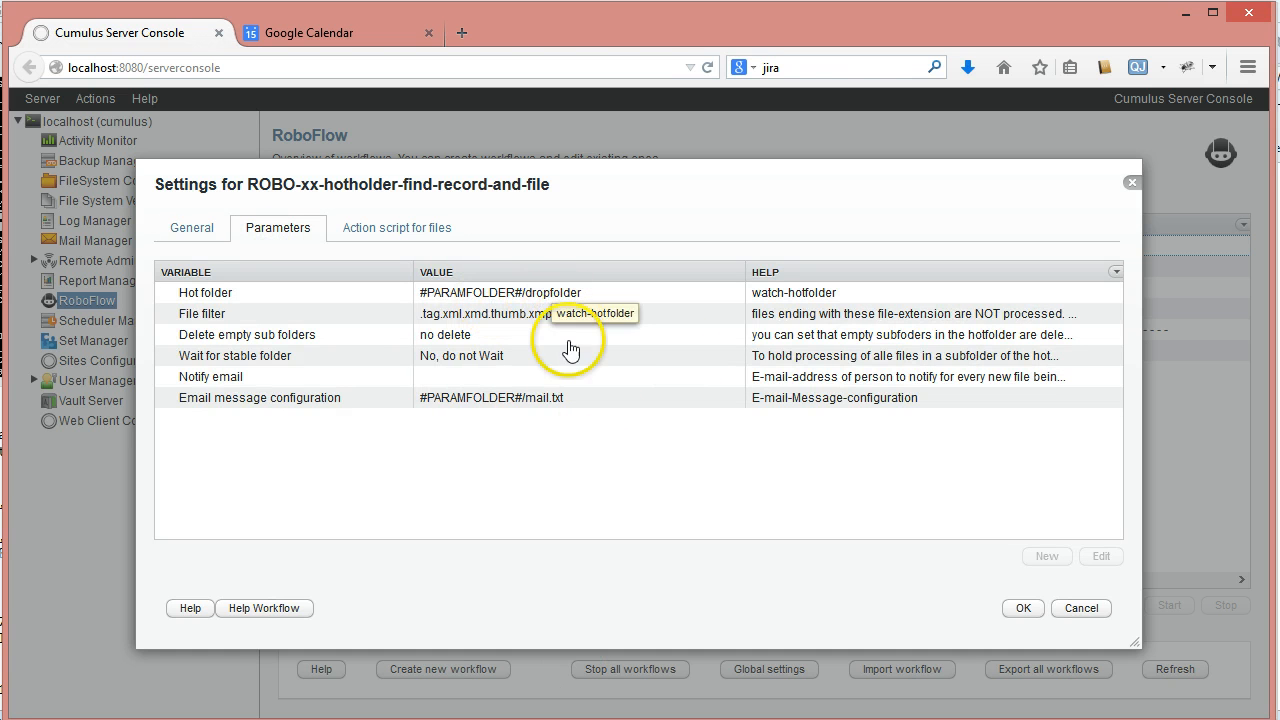
{"action": "left_click", "coordinate": [388, 229]}
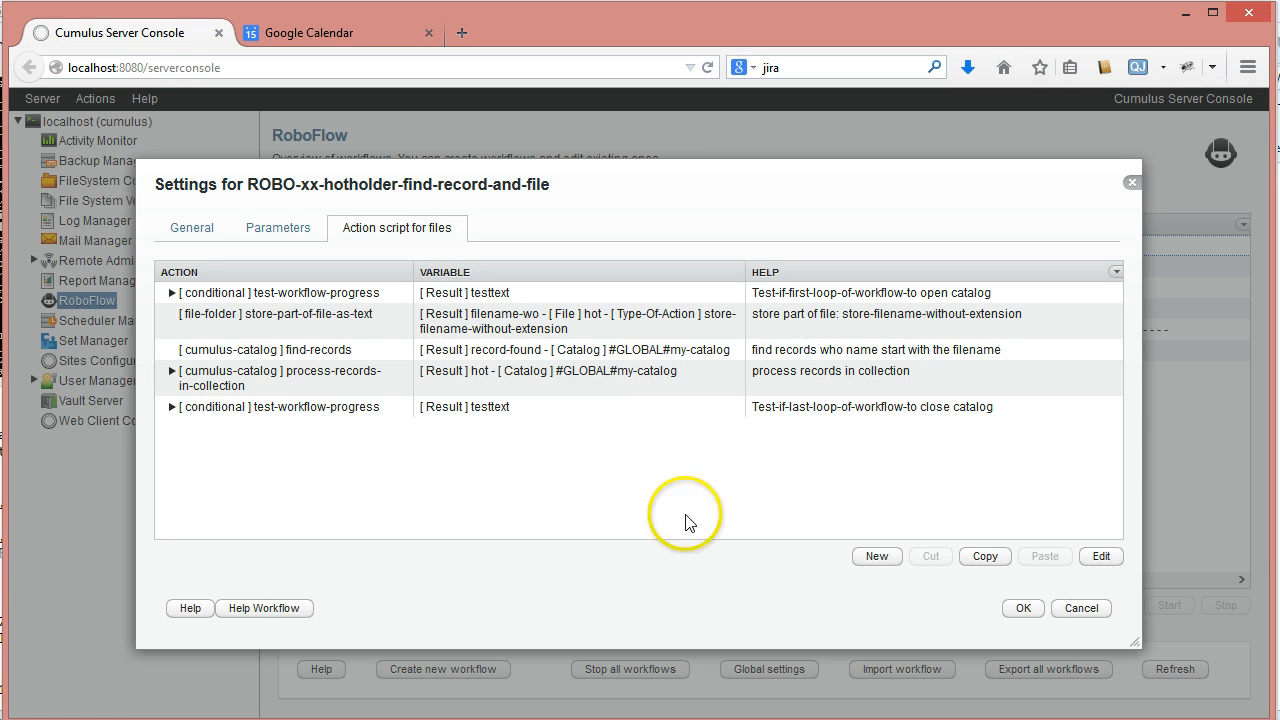
{"action": "left_click", "coordinate": [168, 294]}
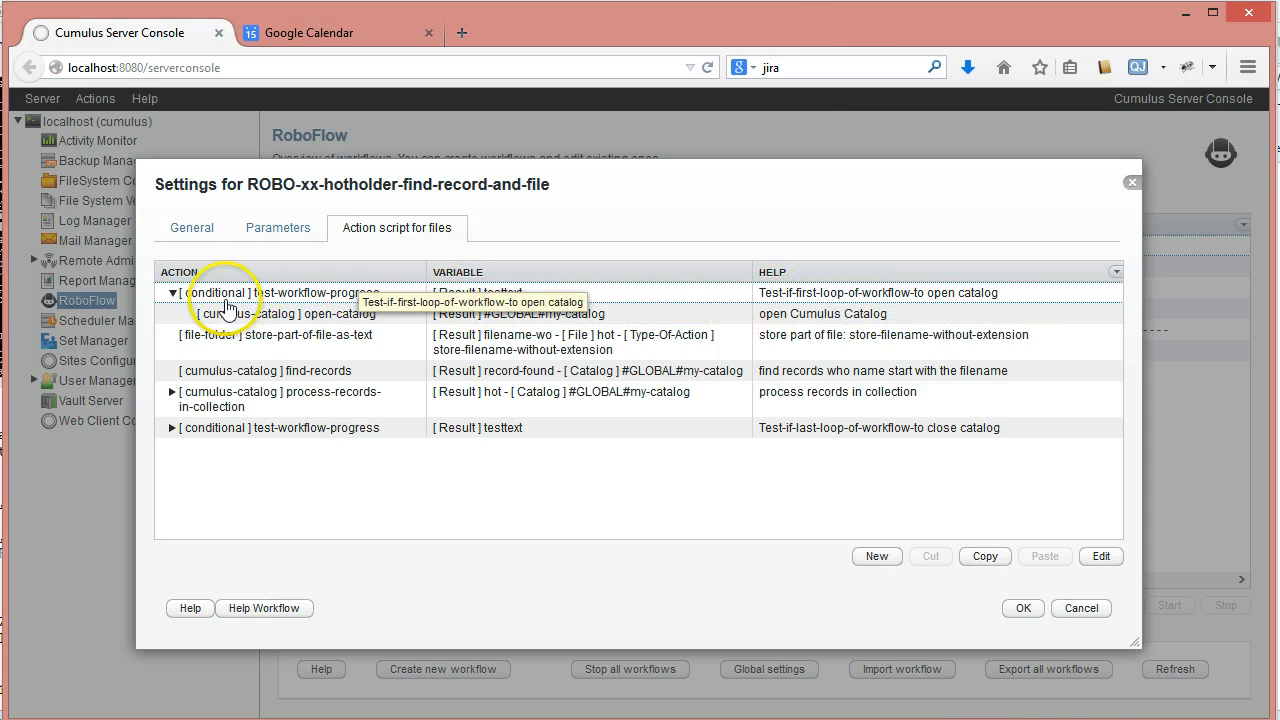
{"action": "left_click", "coordinate": [258, 292]}
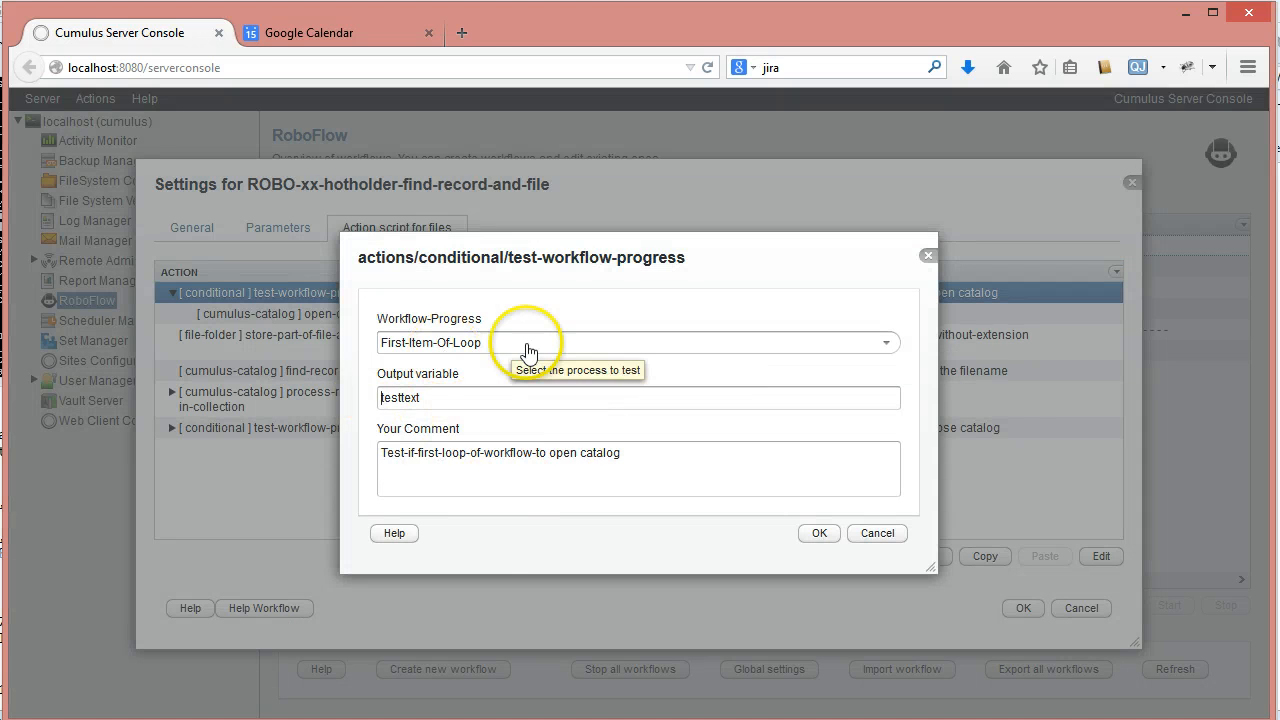
{"action": "left_click", "coordinate": [877, 533]}
{"action": "left_click", "coordinate": [212, 314]}
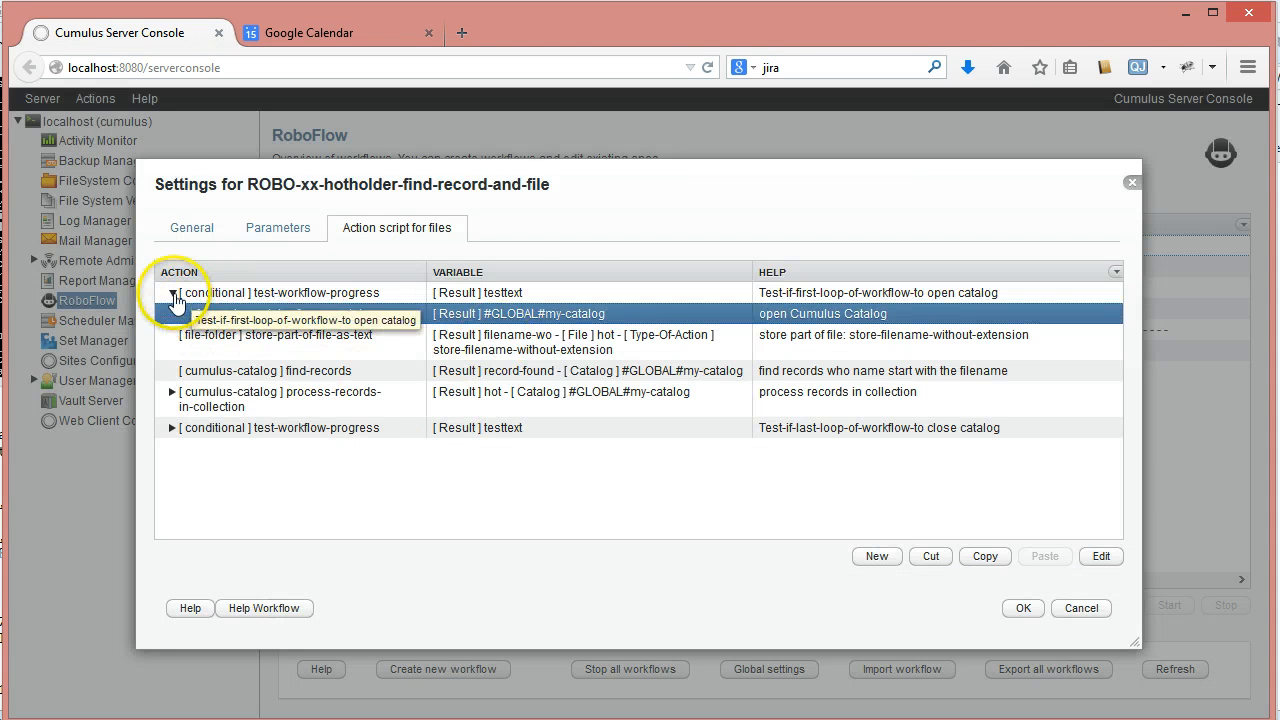
- Set the output variable of the first test-workflow-progress action, which opens the catalog, to test-First-Item-Of-Loop
{"action": "double_click", "coordinate": [305, 294]}
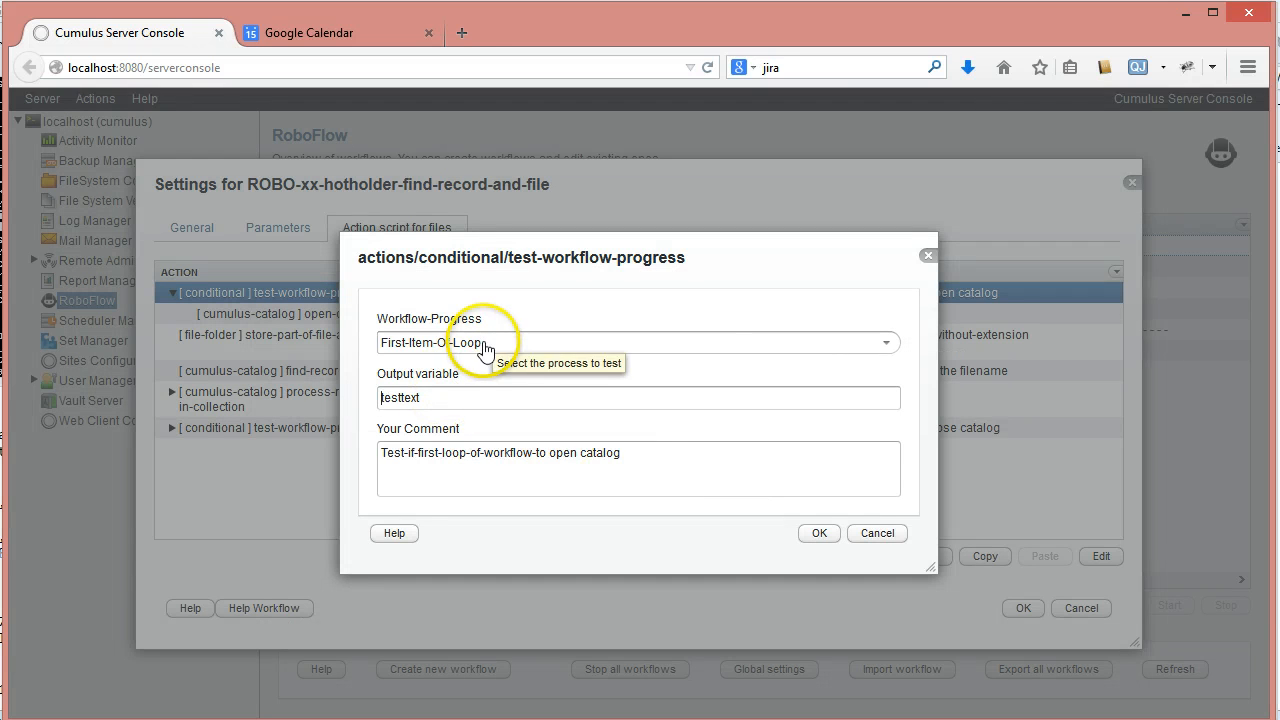
{"action": "left_click_drag", "start_coordinate": [485, 346], "coordinate": [323, 347]}
{"action": "key", "text": "ctrl+c"}
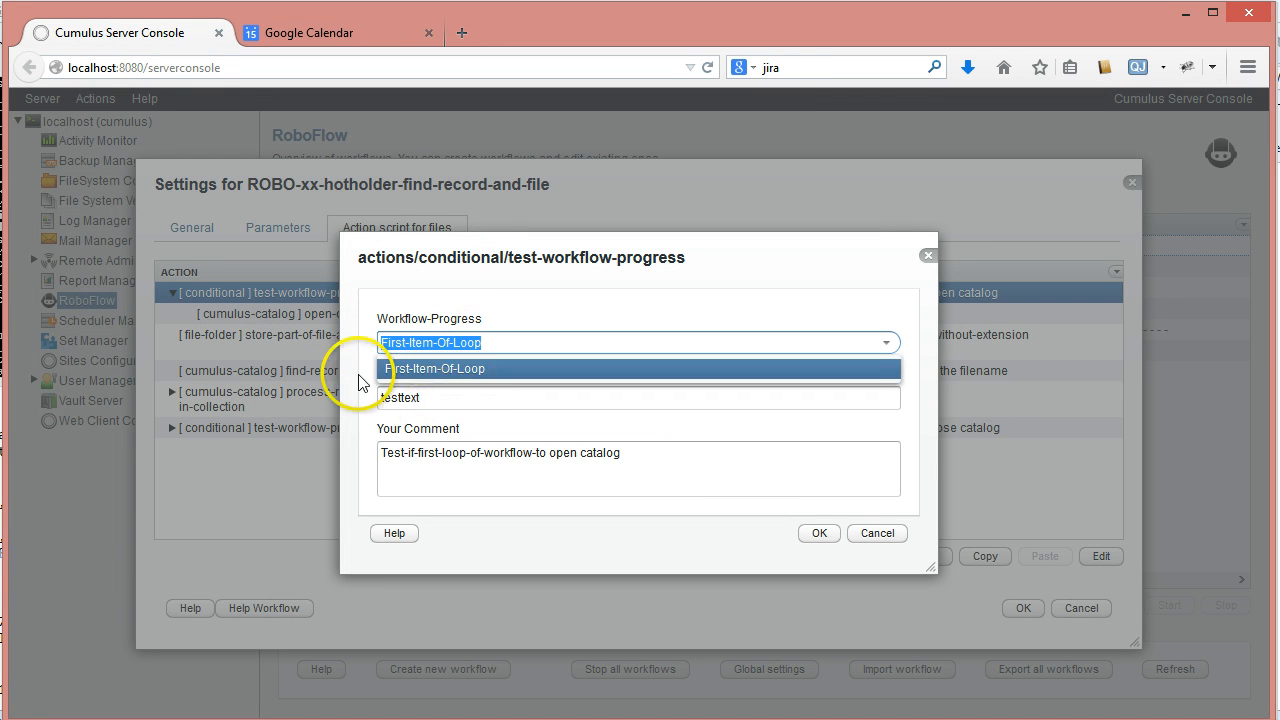
{"action": "left_click", "coordinate": [406, 397]}
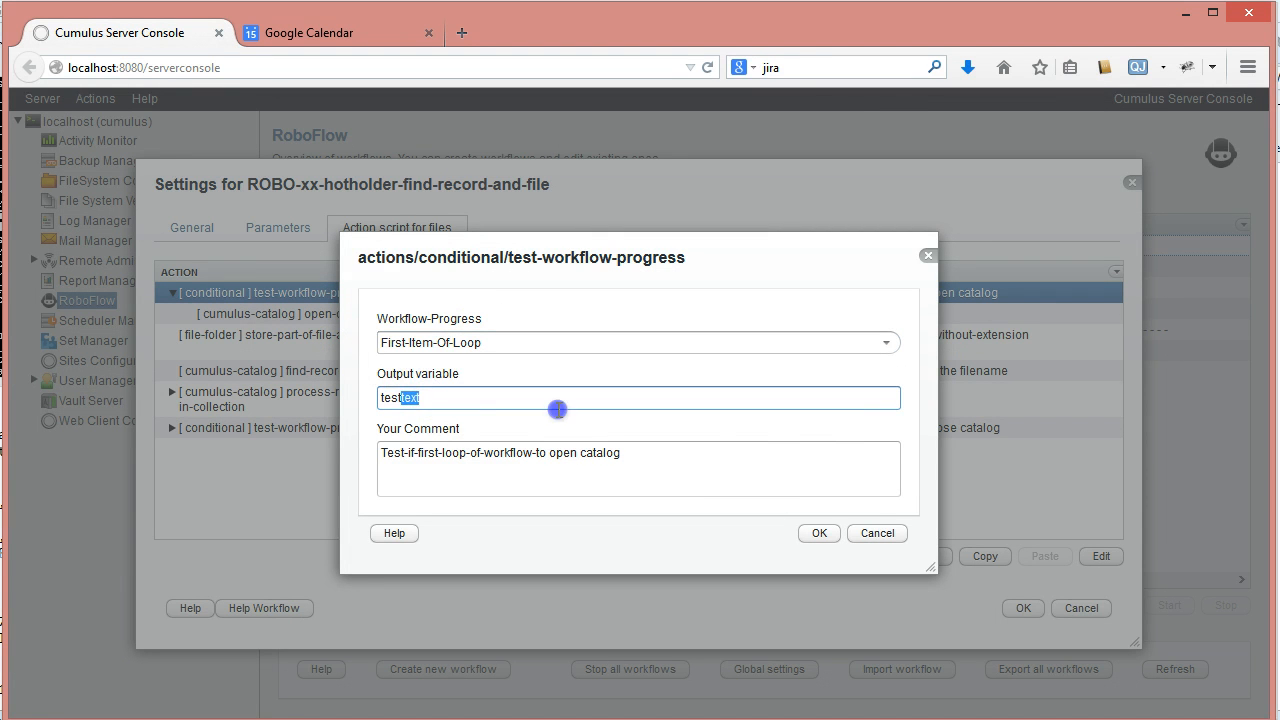
{"action": "key", "text": "ctrl+v"}
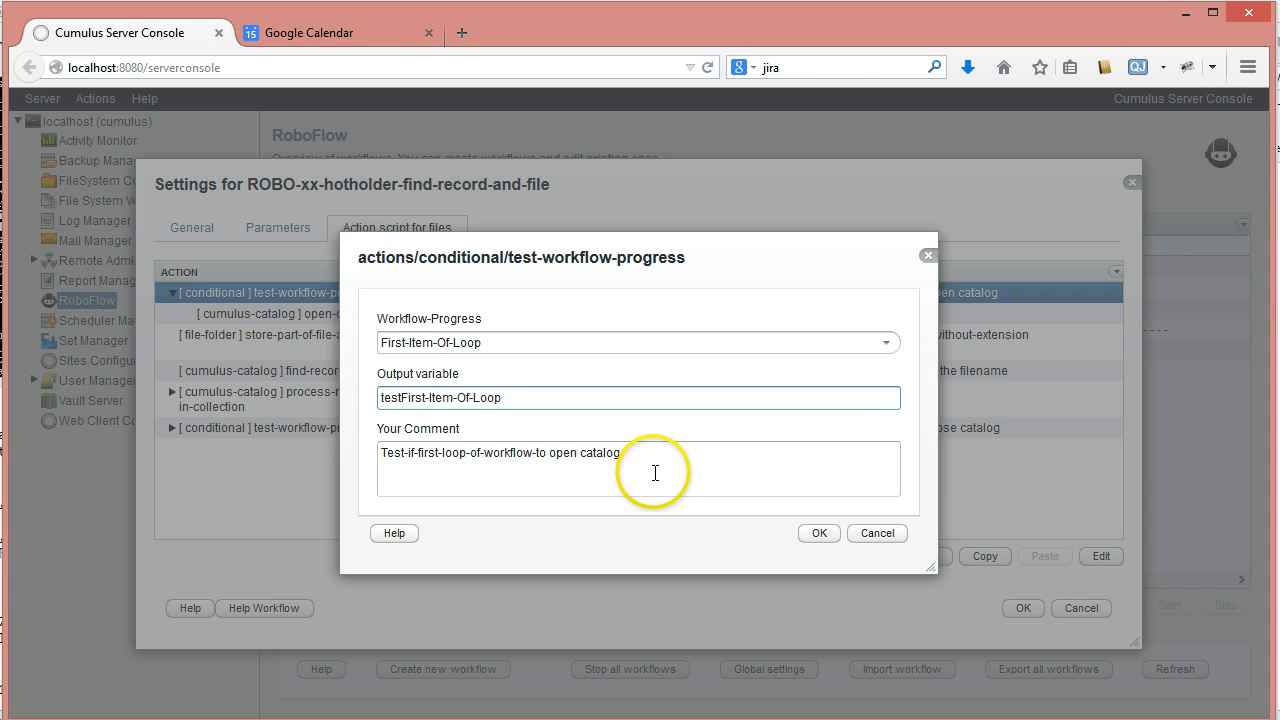
{"action": "left_click", "coordinate": [822, 534]}
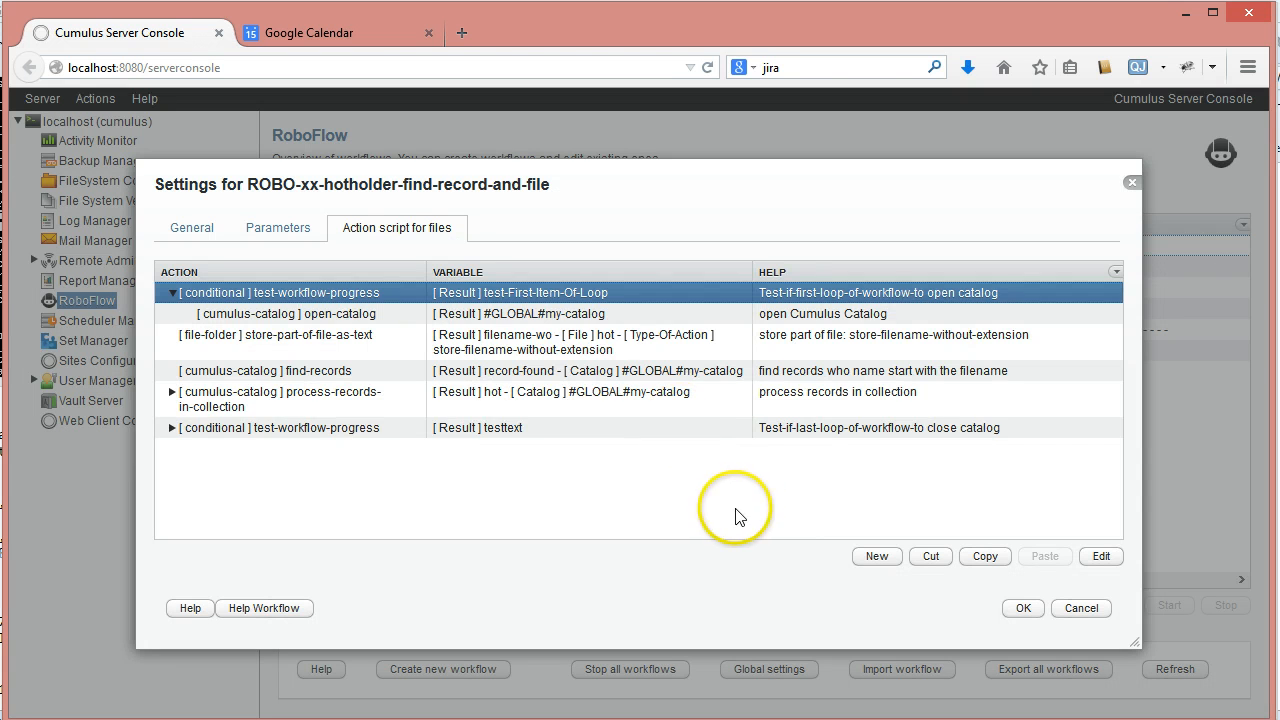
{"action": "left_click", "coordinate": [172, 292]}
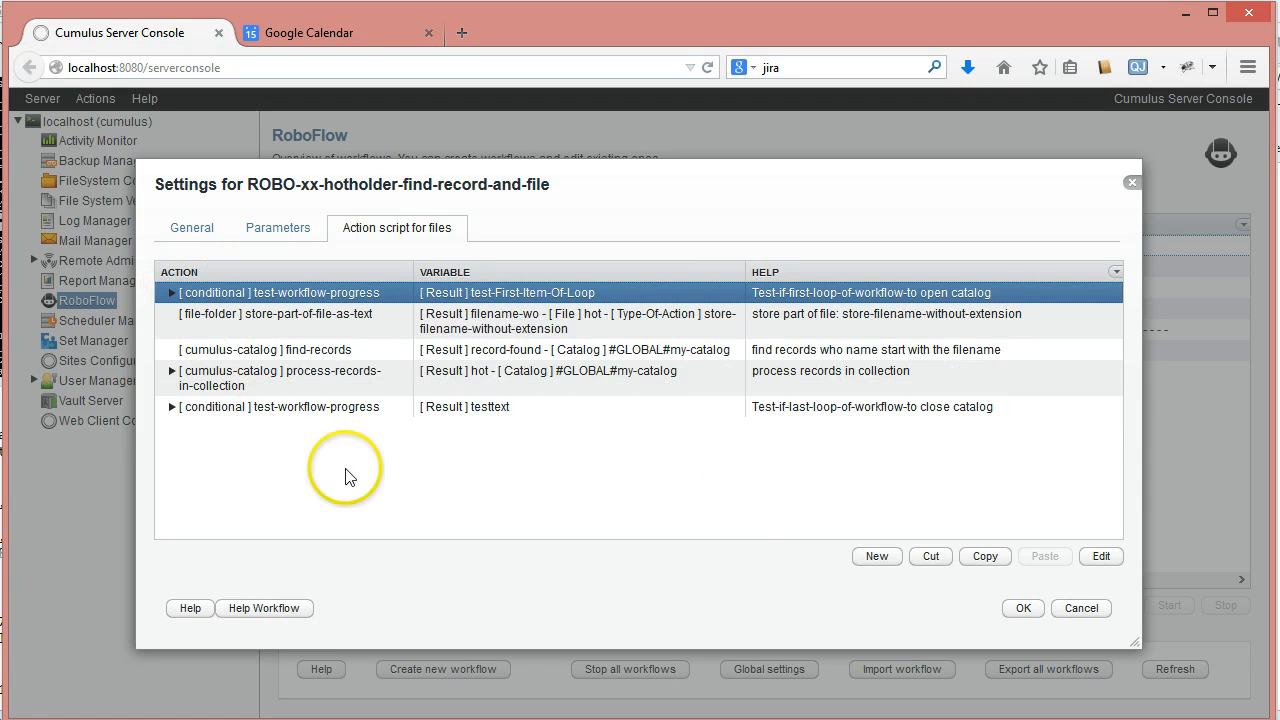
- Set the output variable of the last test-workflow-progress action, which closes the catalog, to test-Last-Item-Of-Loop
{"action": "left_click", "coordinate": [178, 415]}
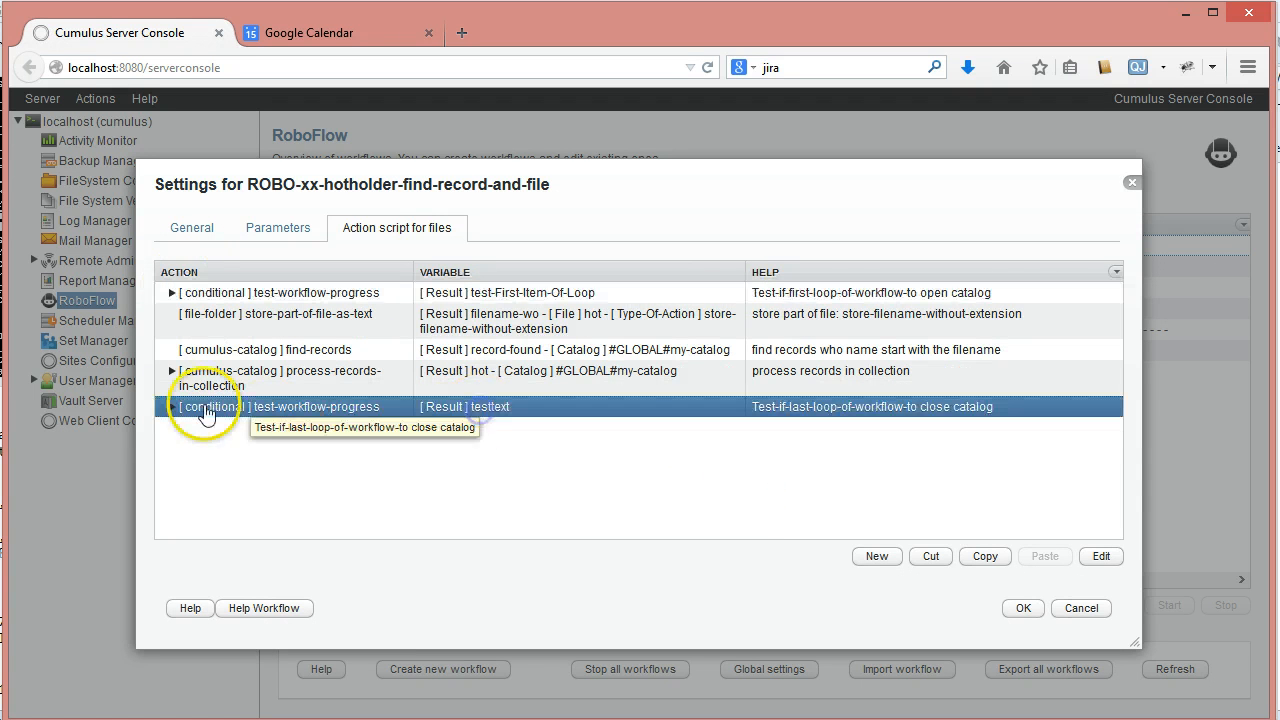
{"action": "left_click", "coordinate": [172, 407]}
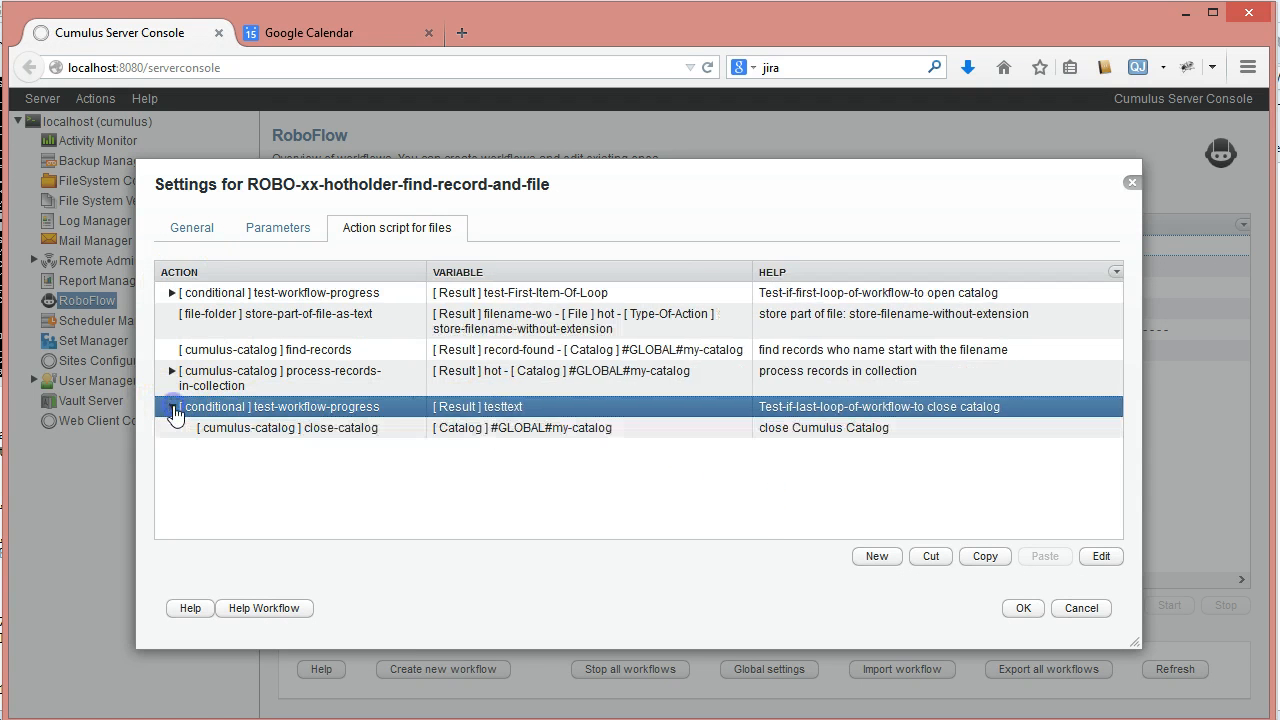
{"action": "double_click", "coordinate": [500, 407]}
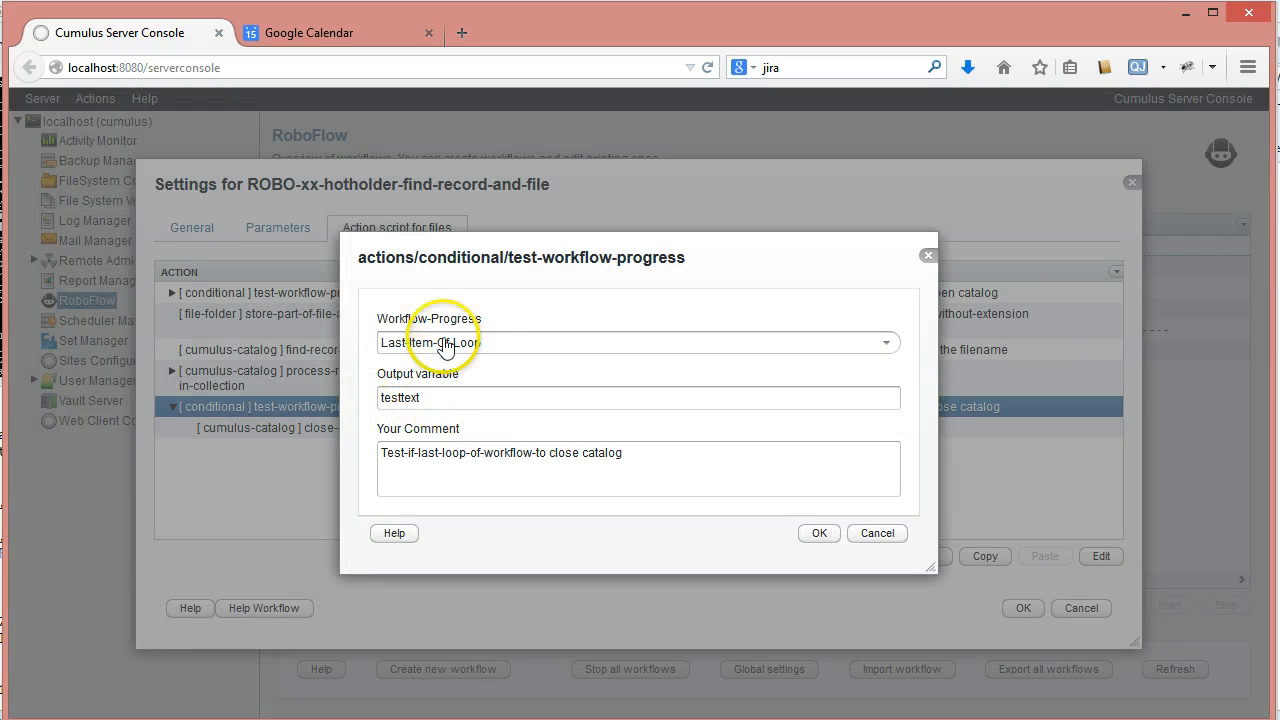
{"action": "left_click", "coordinate": [364, 334]}
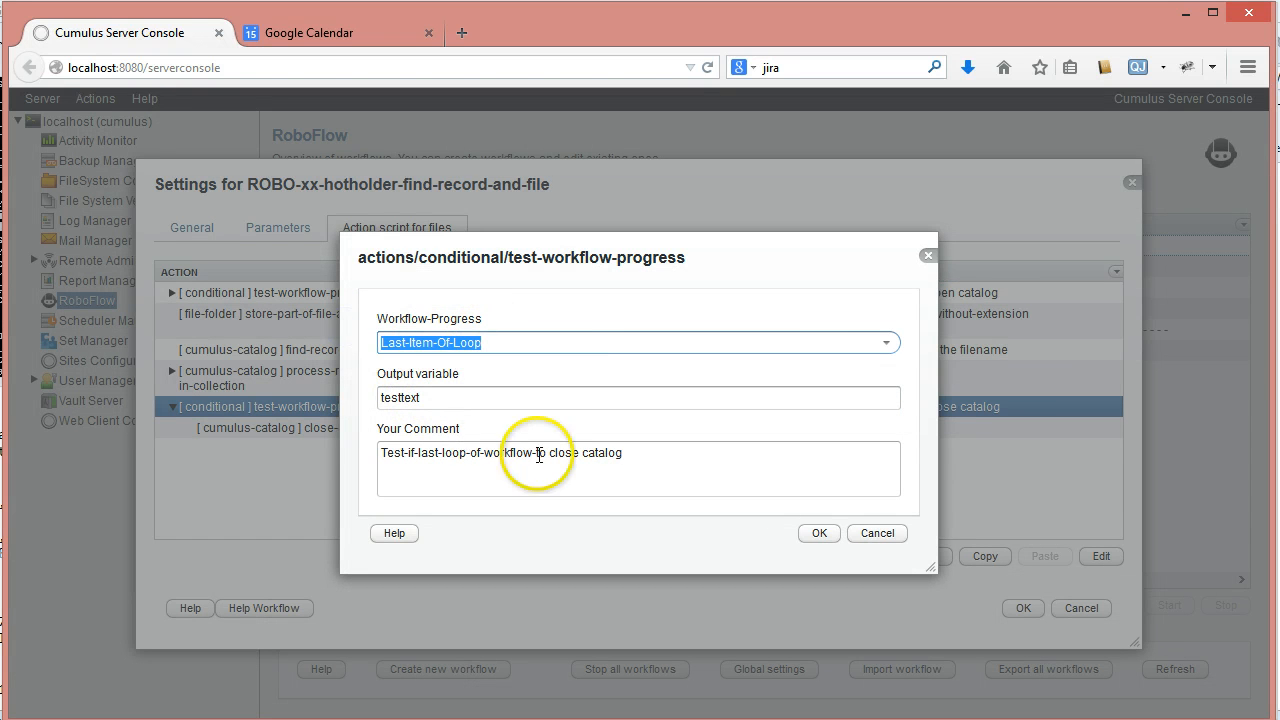
{"action": "left_click", "coordinate": [440, 397]}
{"action": "key", "text": "BackSpace"}
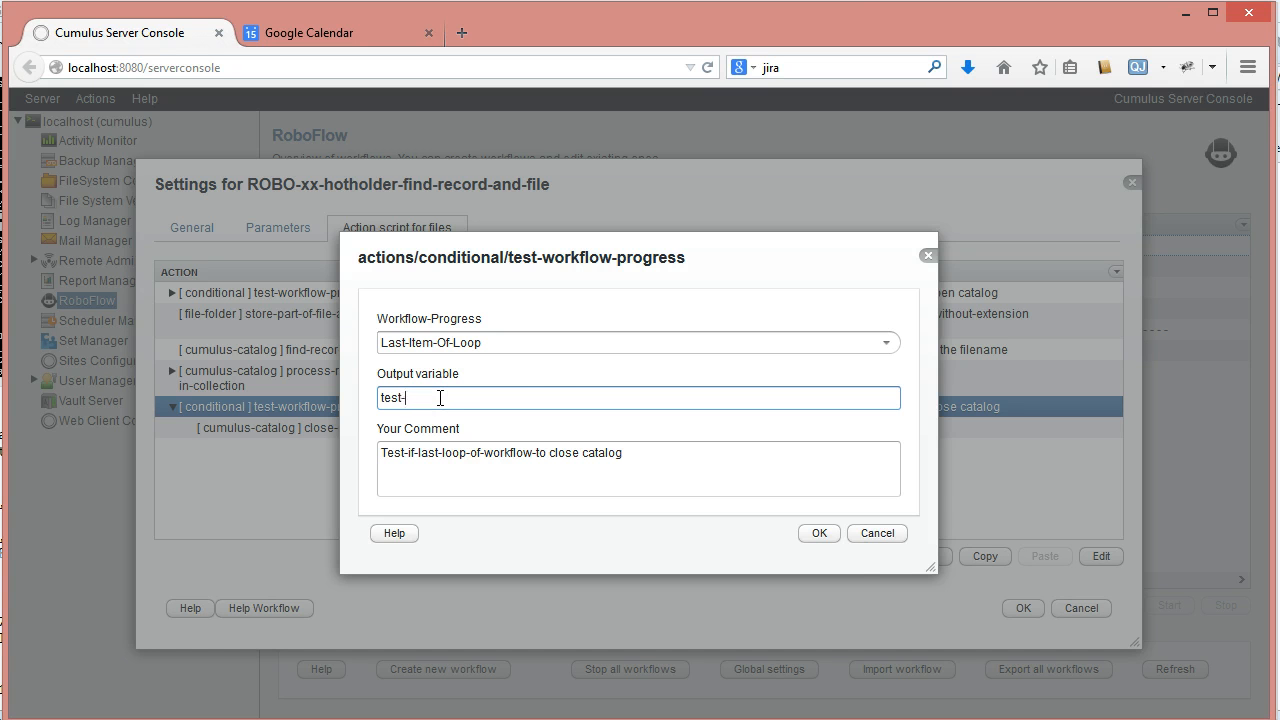
{"action": "left_click", "coordinate": [830, 538]}
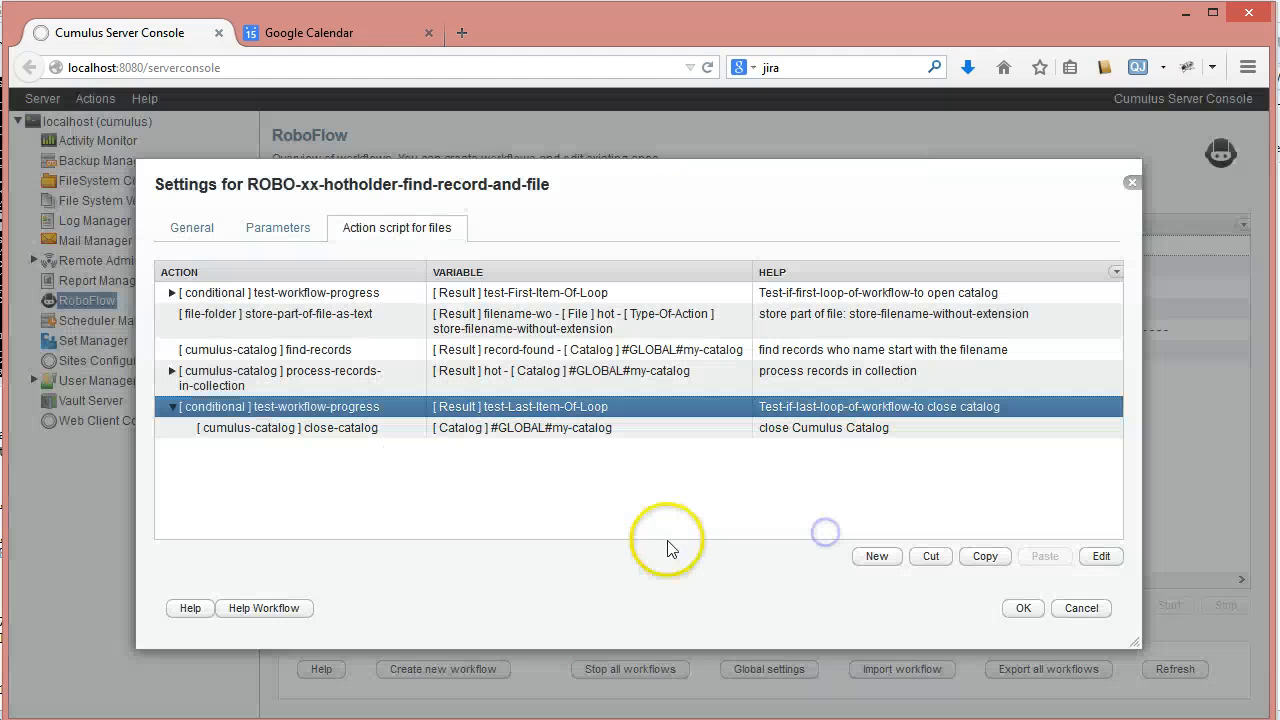
{"action": "left_click", "coordinate": [172, 406]}
- Examine the store-part-of-file-as-text and find-records actions and the actions nested under process-records-in-collection
{"action": "left_click", "coordinate": [320, 318]}
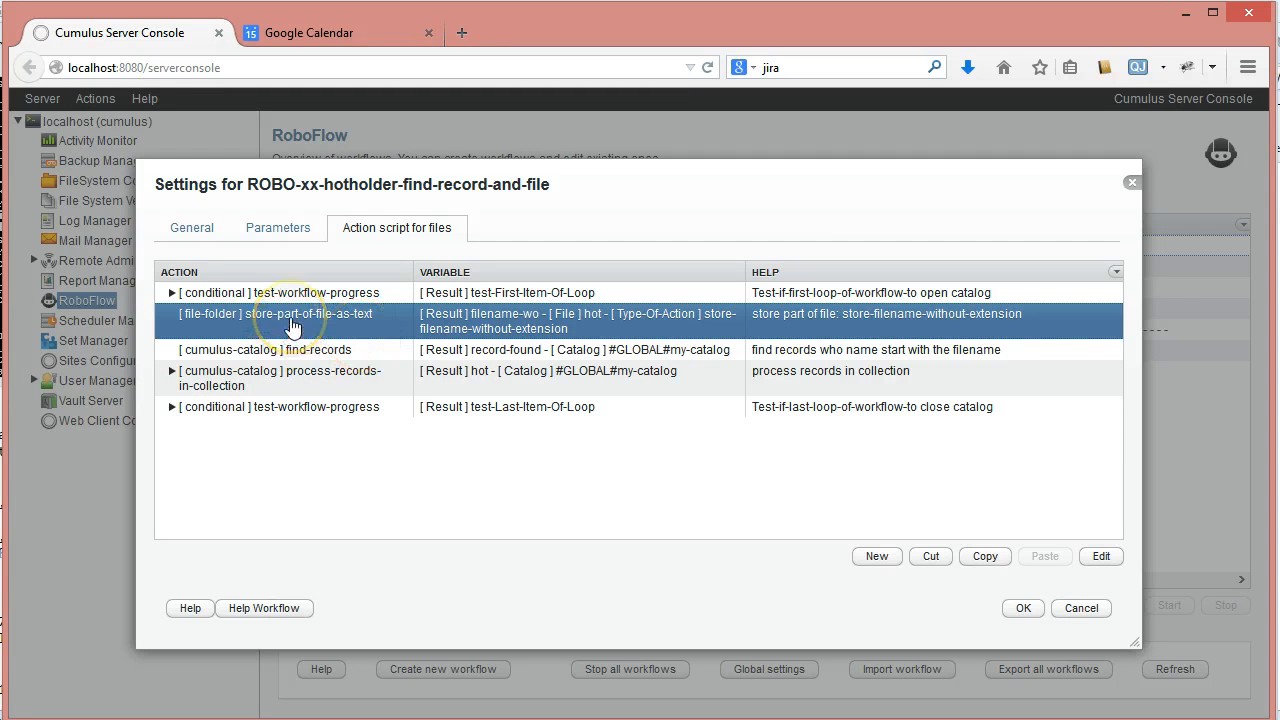
{"action": "left_click", "coordinate": [318, 351]}
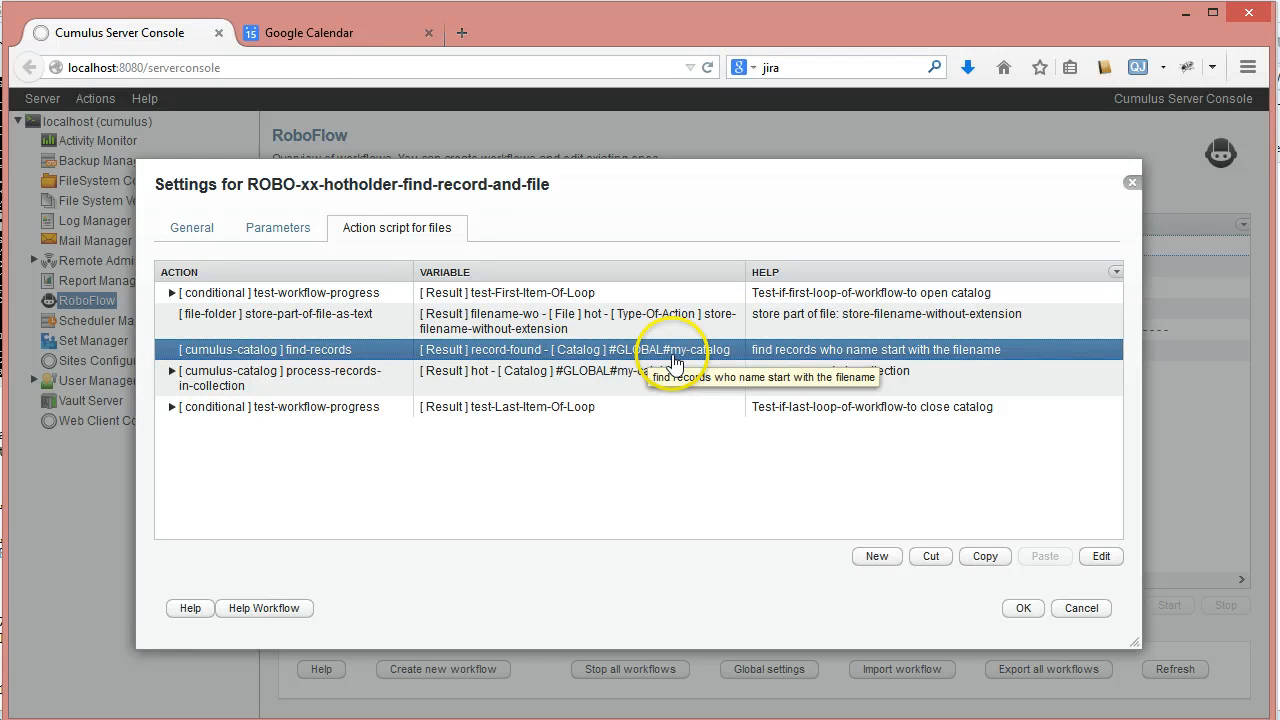
{"action": "left_click", "coordinate": [172, 371]}
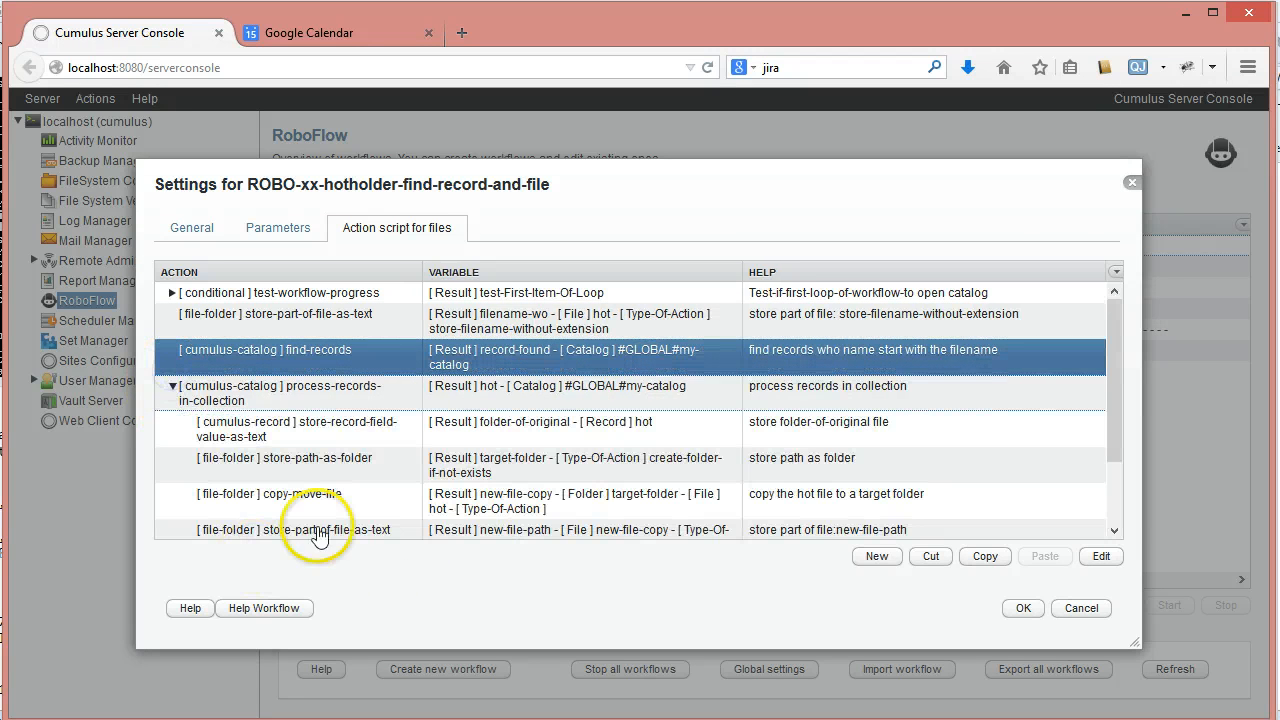
{"action": "left_click", "coordinate": [215, 393]}
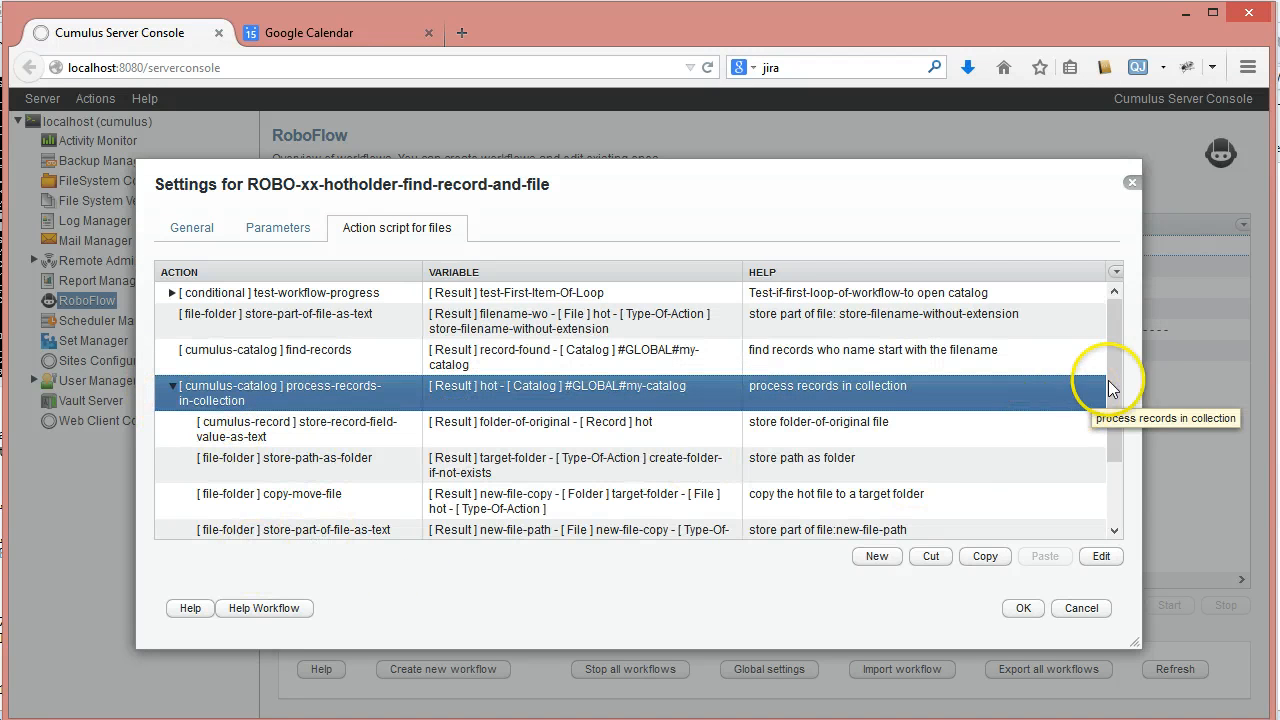
{"action": "left_click_drag", "start_coordinate": [1114, 394], "coordinate": [1120, 471]}
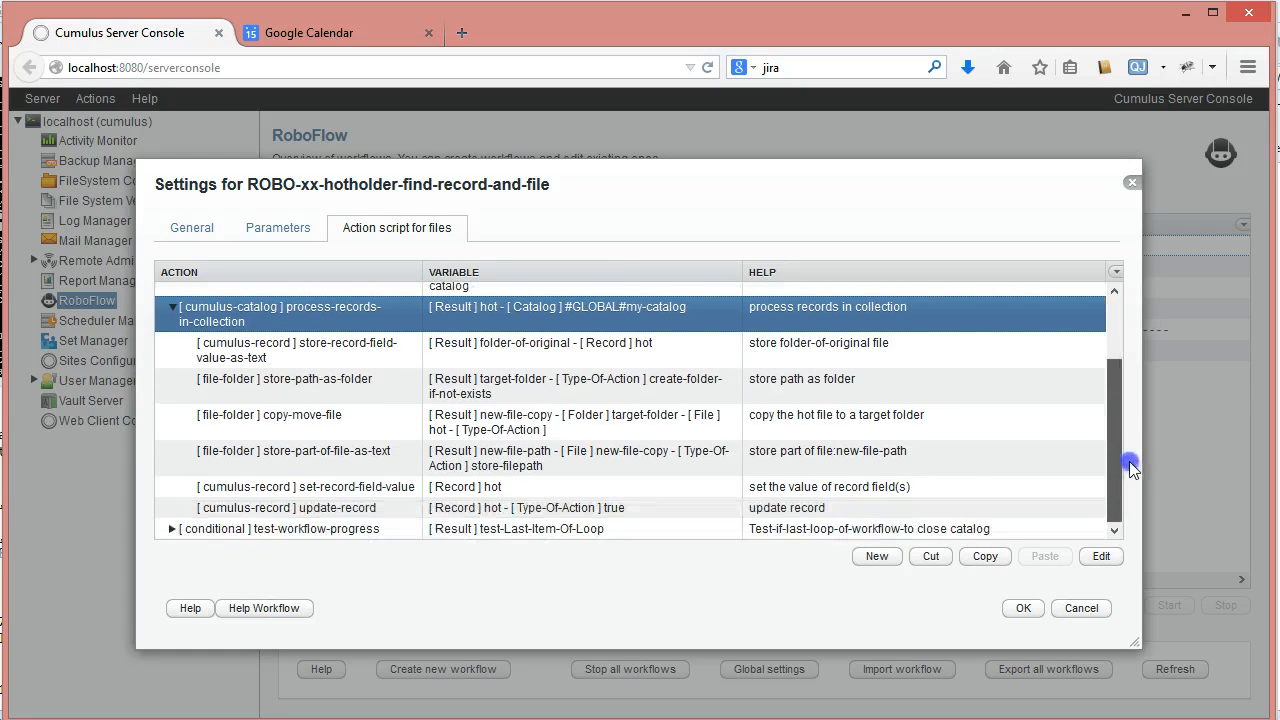
- Inspect the field name used by the nested store-record-field-value-as-text action, and the store-path-as-folder action that follows it
{"action": "left_click", "coordinate": [296, 366]}
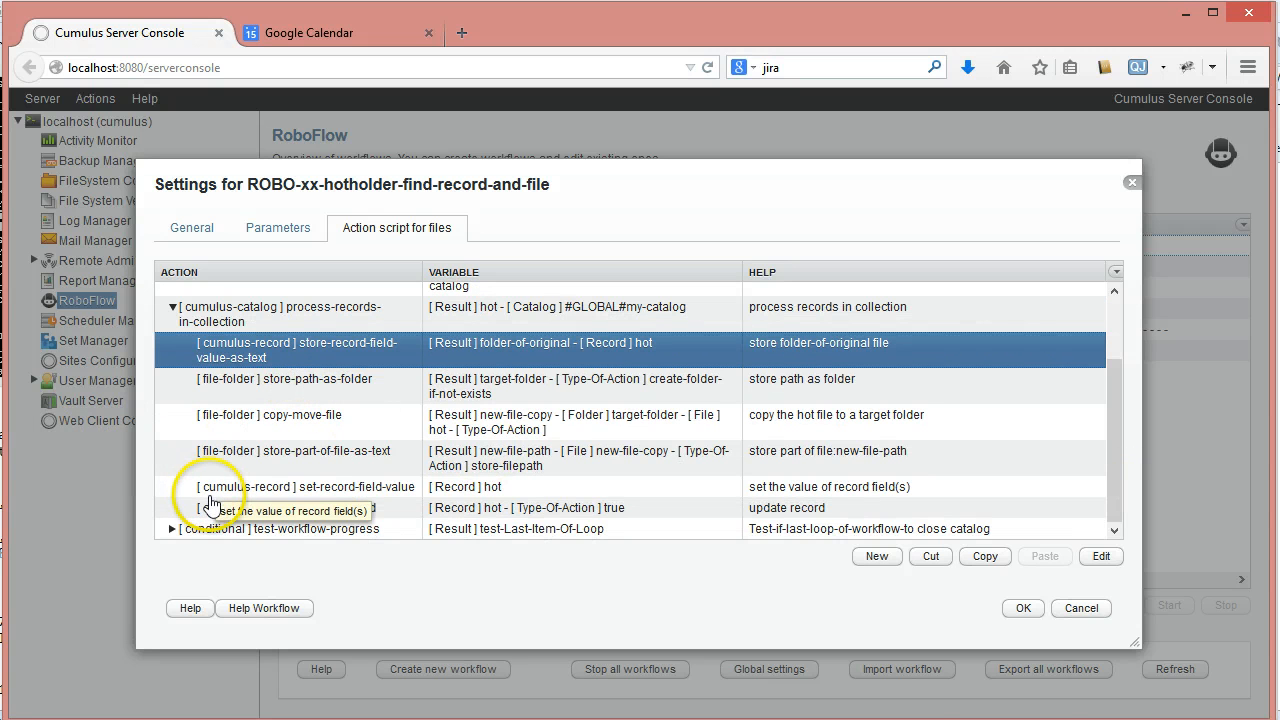
{"action": "double_click", "coordinate": [306, 350]}
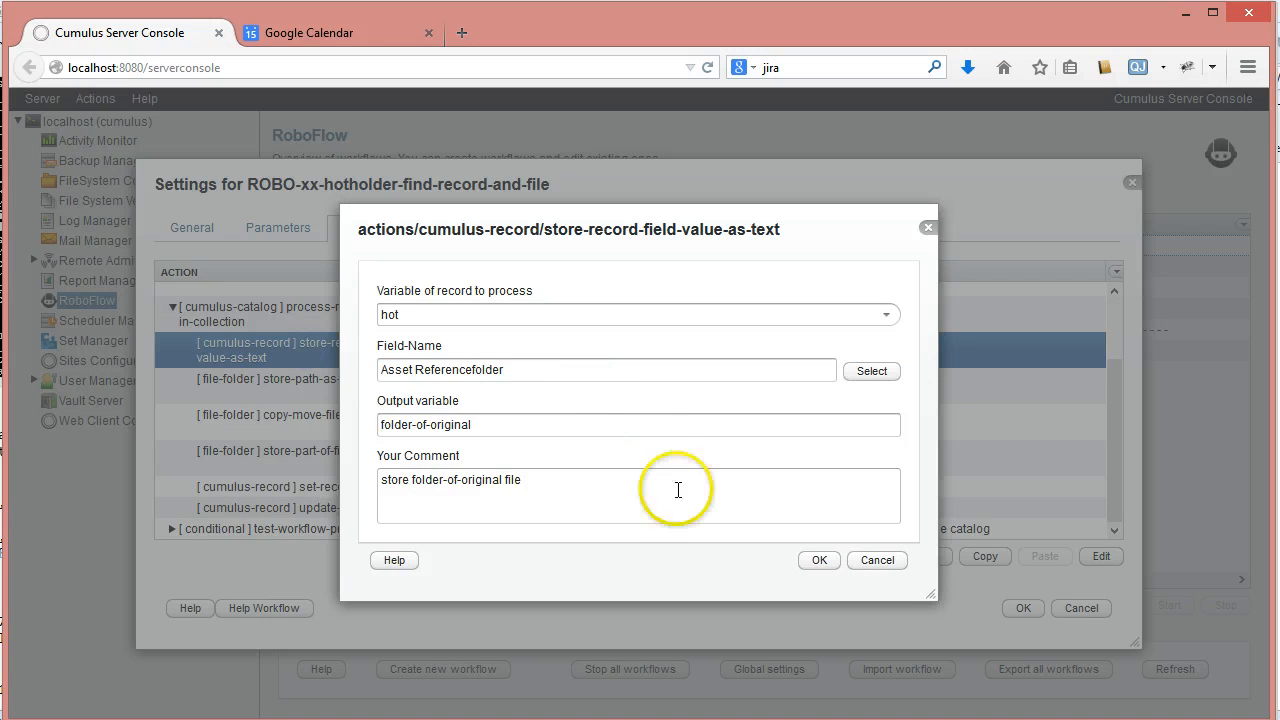
{"action": "left_click", "coordinate": [503, 369]}
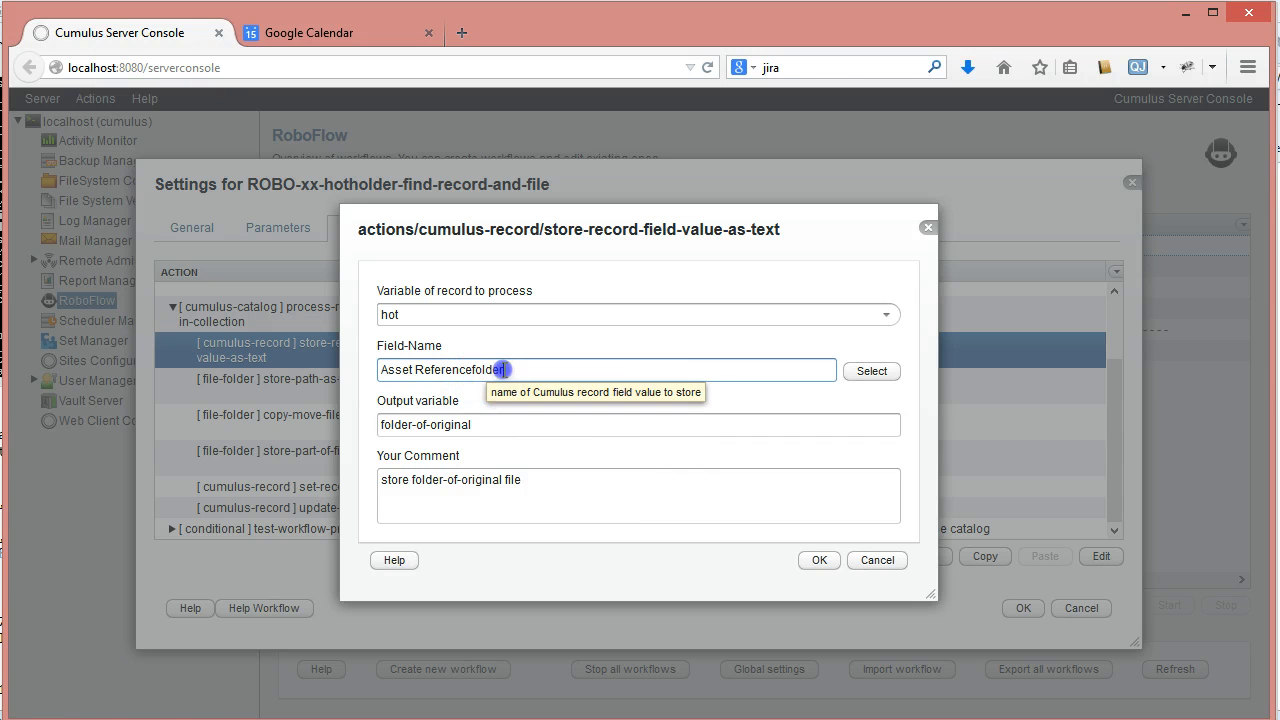
{"action": "left_click_drag", "start_coordinate": [503, 369], "coordinate": [475, 367]}
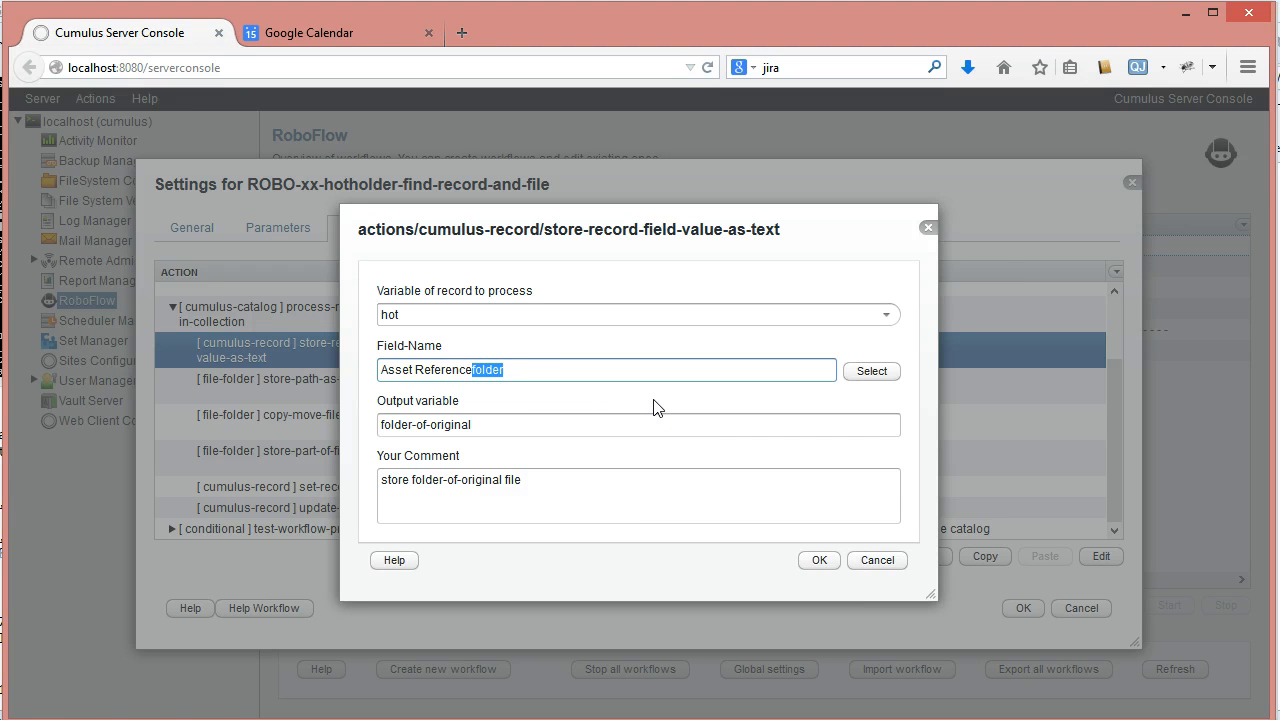
{"action": "left_click", "coordinate": [877, 560]}
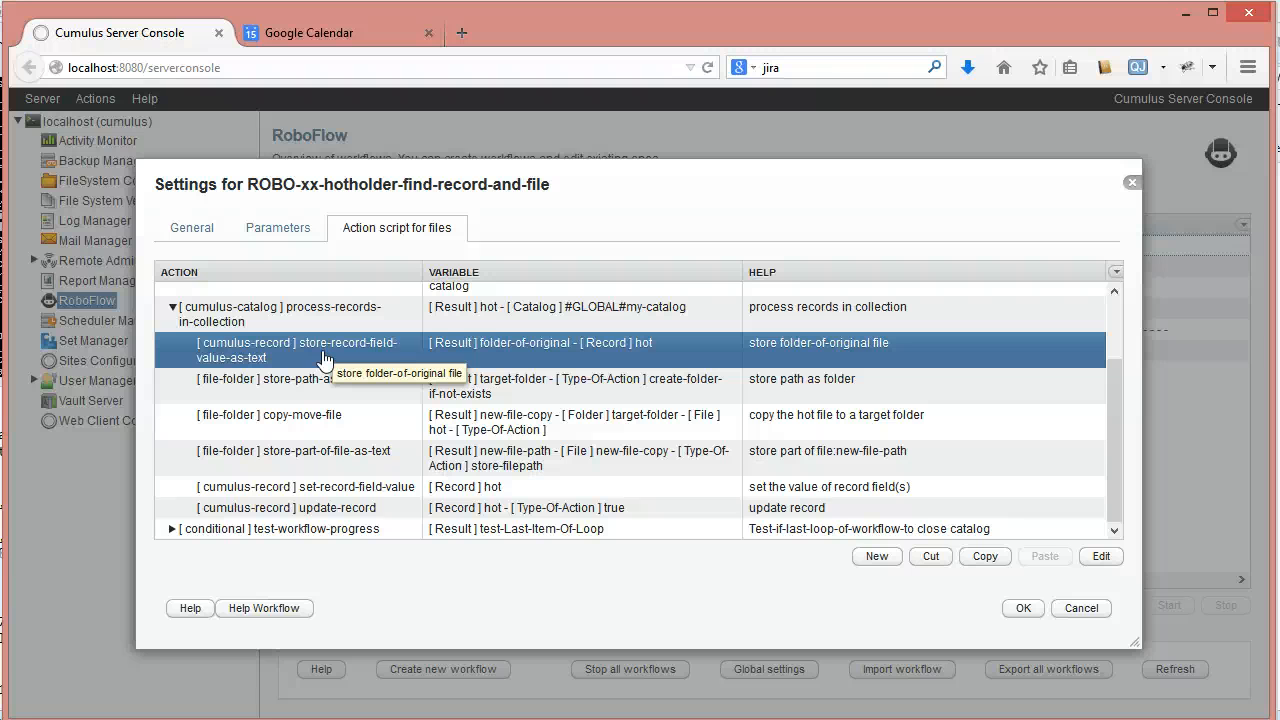
{"action": "left_click", "coordinate": [306, 390]}
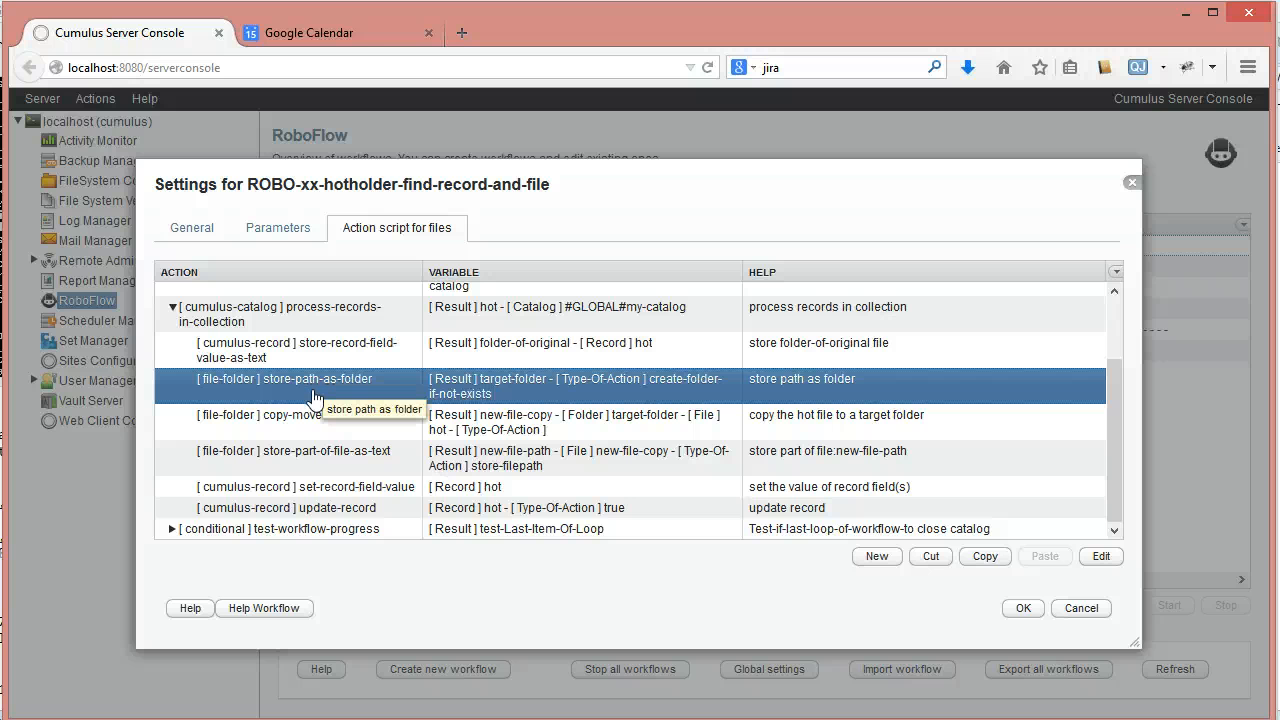
{"action": "left_click", "coordinate": [303, 350]}
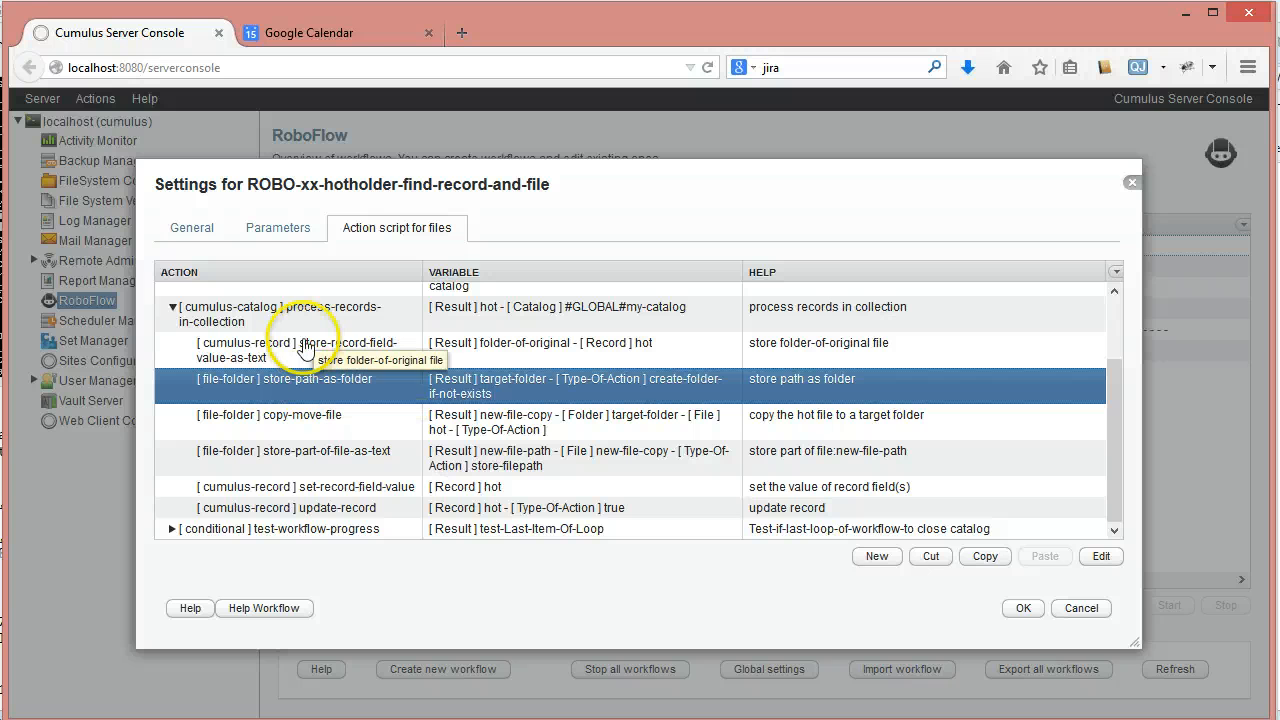
- Check the field name and output variable of the nested store-record-field-value-as-text action and the folder path in store-path-as-folder
{"action": "double_click", "coordinate": [303, 350]}
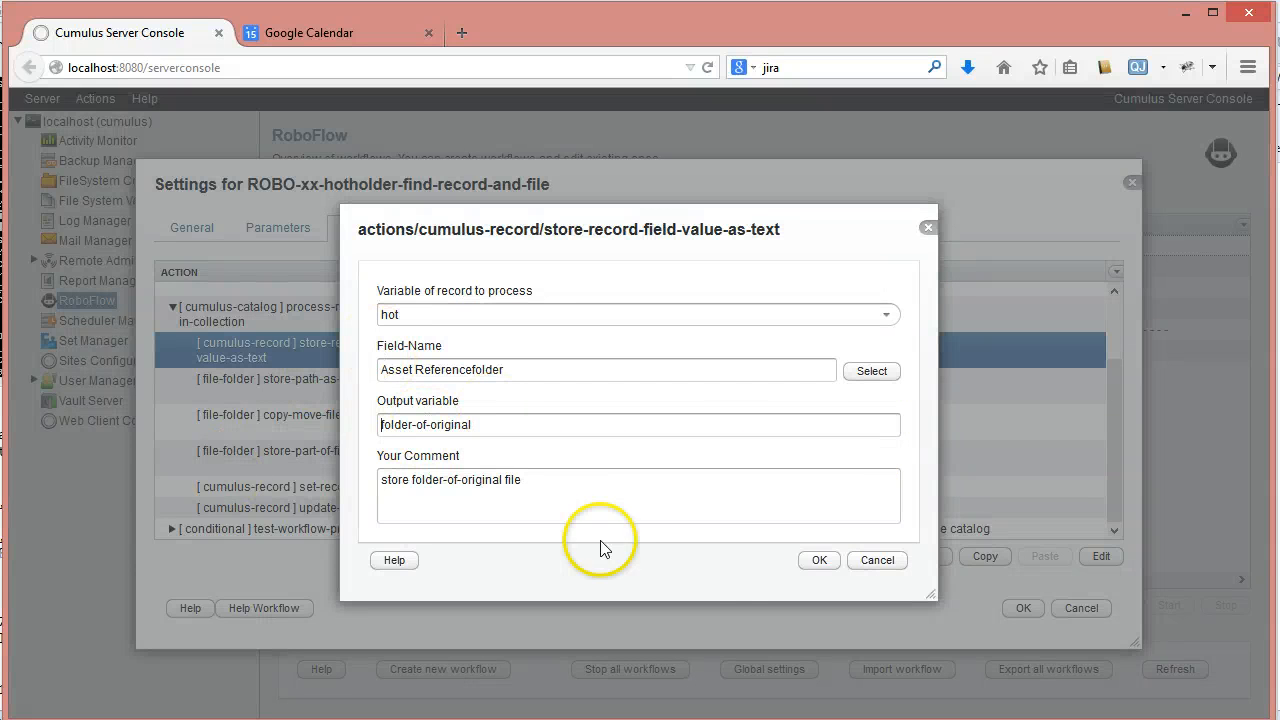
{"action": "left_click", "coordinate": [880, 561]}
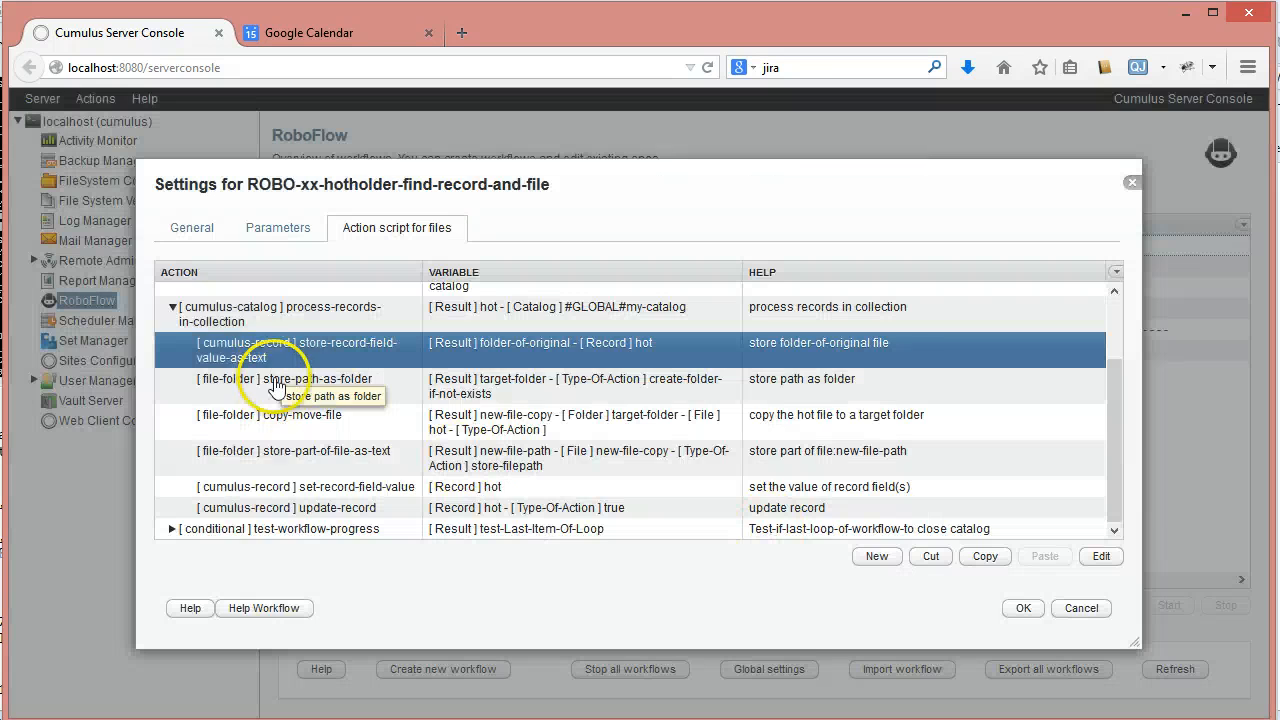
{"action": "double_click", "coordinate": [277, 381]}
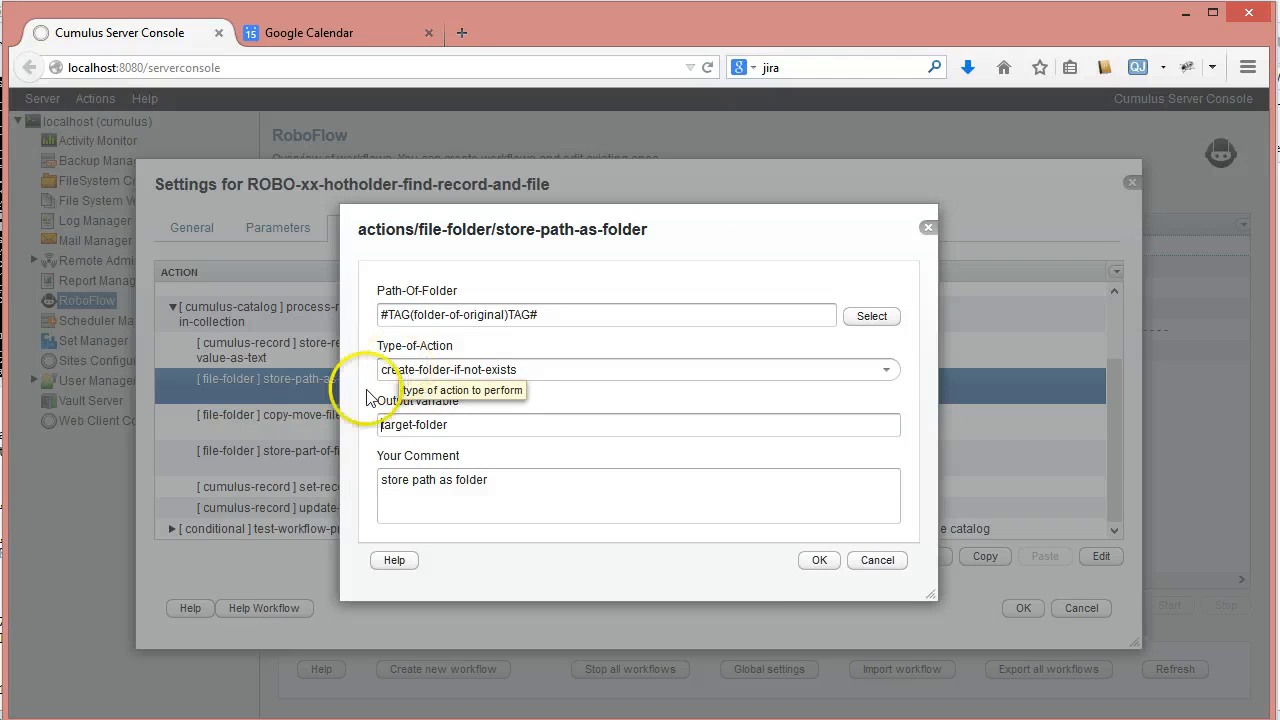
{"action": "left_click", "coordinate": [882, 566]}
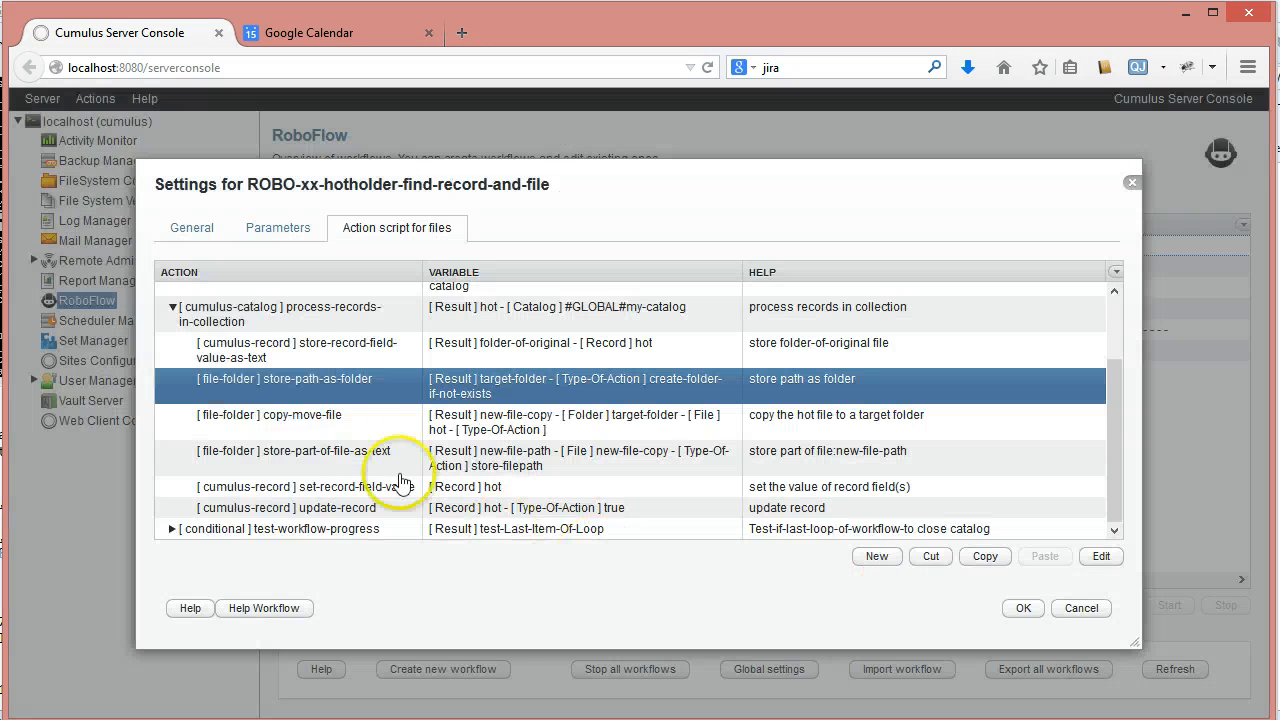
- Review the nested copy-move-file, store-part-of-file-as-text and set-record-field-value actions in the script
{"action": "left_click", "coordinate": [350, 422]}
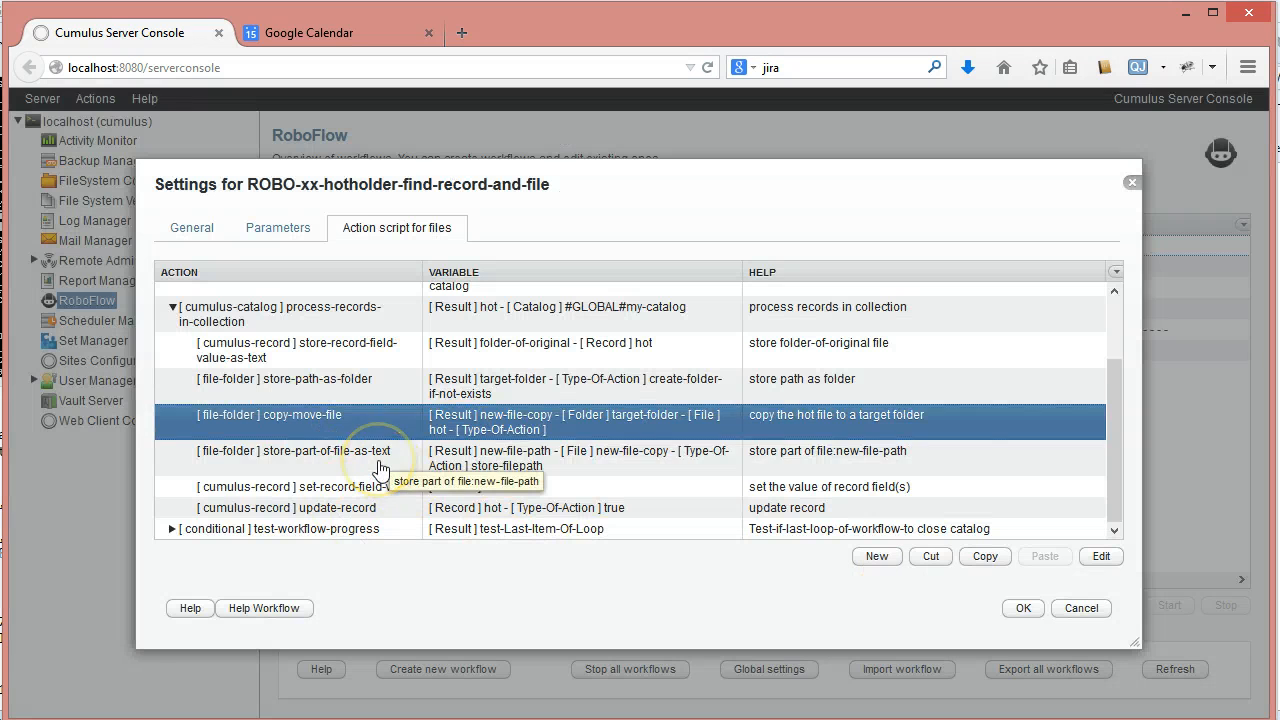
{"action": "left_click", "coordinate": [380, 466]}
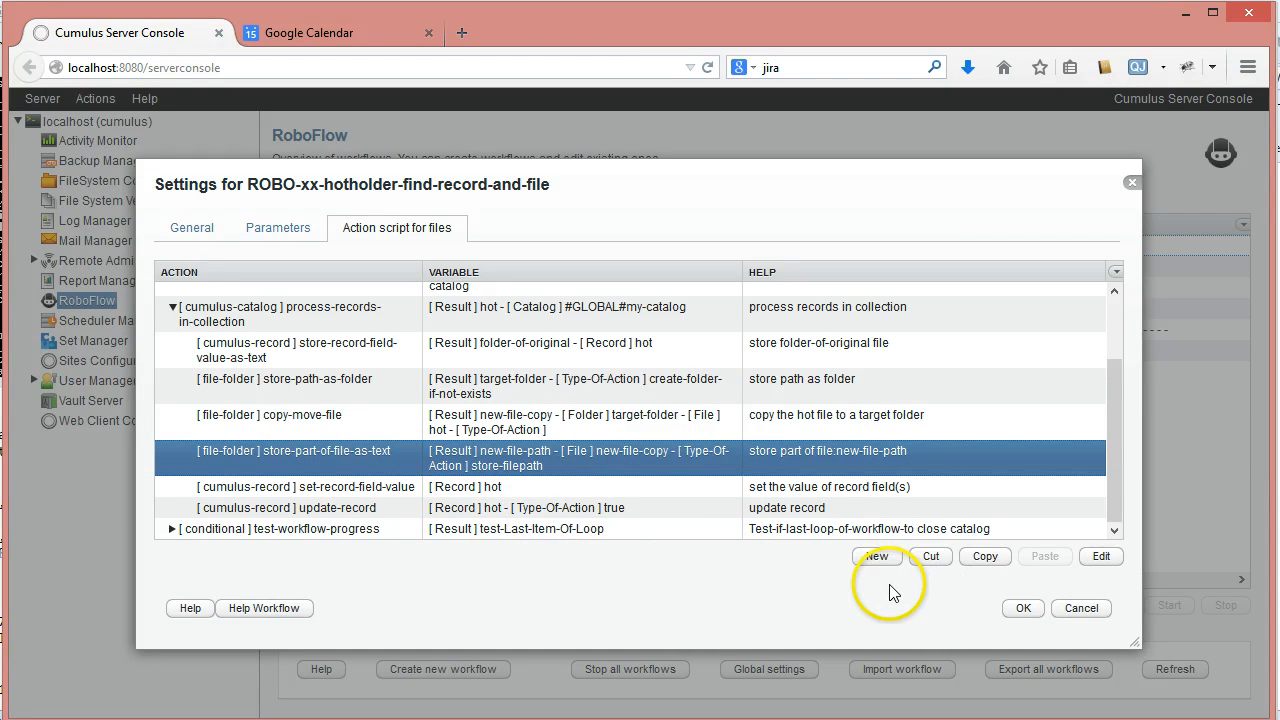
{"action": "left_click", "coordinate": [352, 487]}
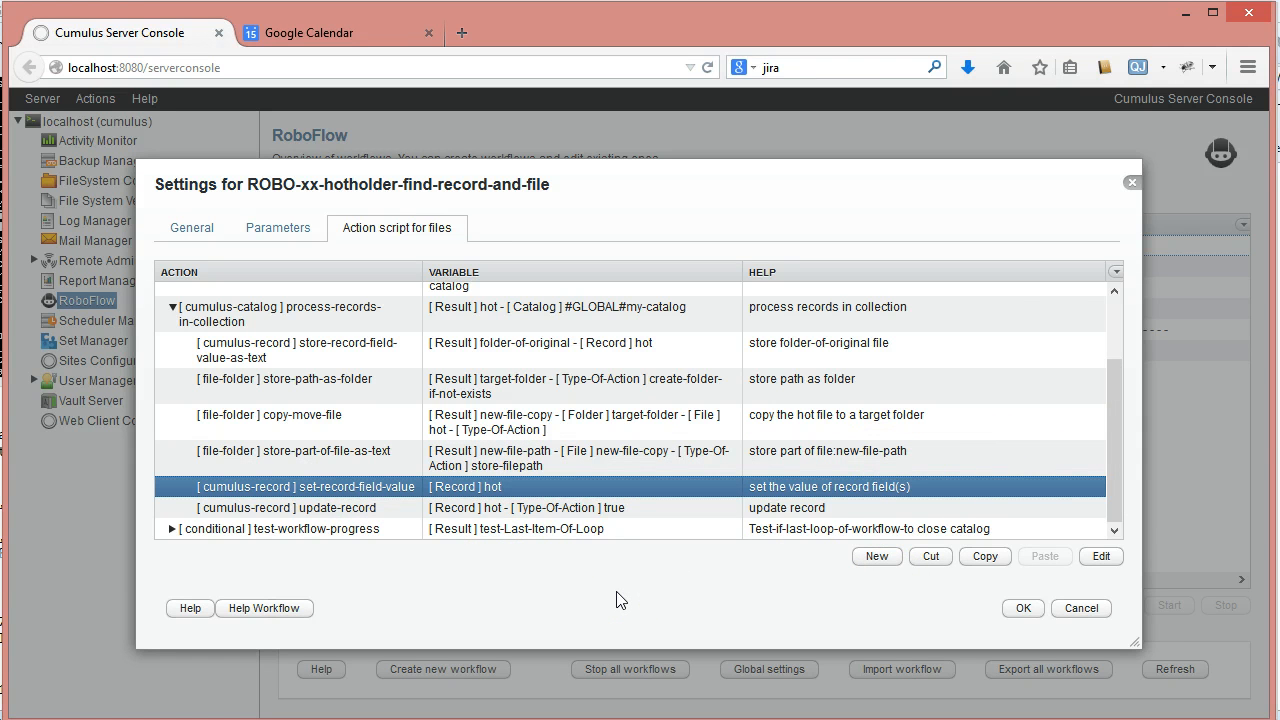
- Trace the target folder of copy-move-file back through the preceding actions and recheck the path setting in store-path-as-folder
{"action": "left_click", "coordinate": [323, 418]}
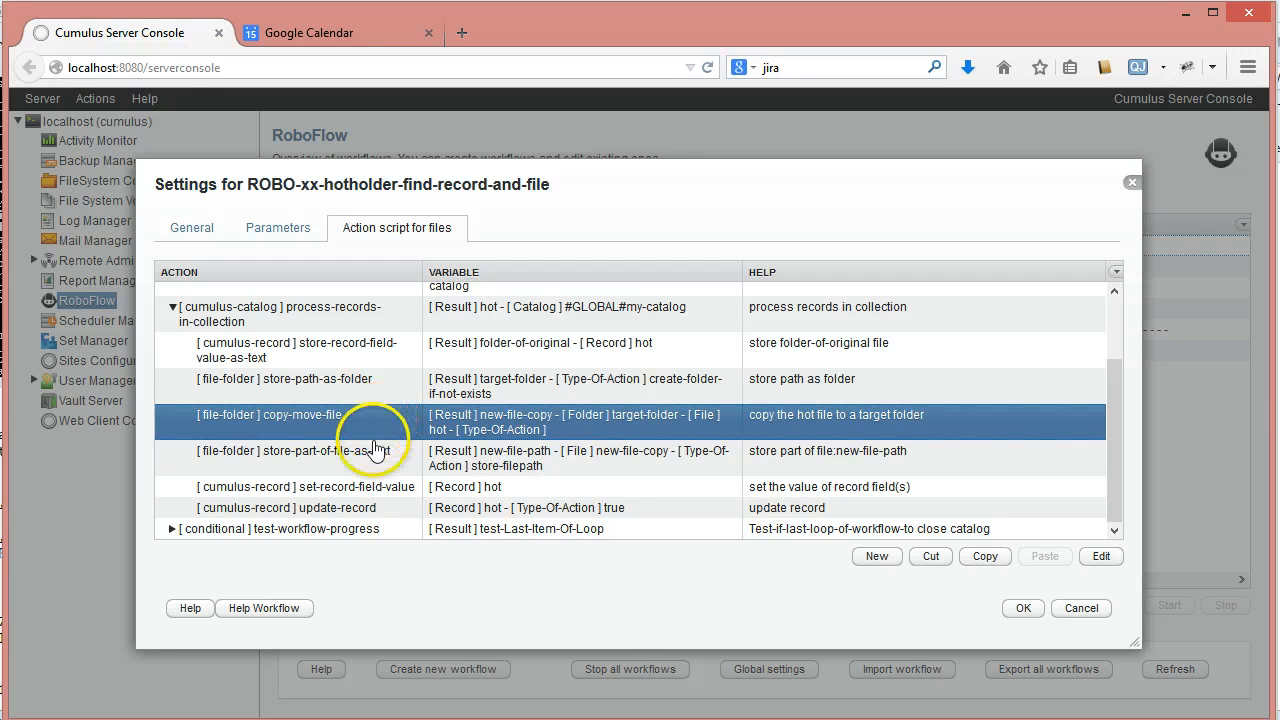
{"action": "left_click", "coordinate": [305, 345]}
{"action": "left_click", "coordinate": [307, 386]}
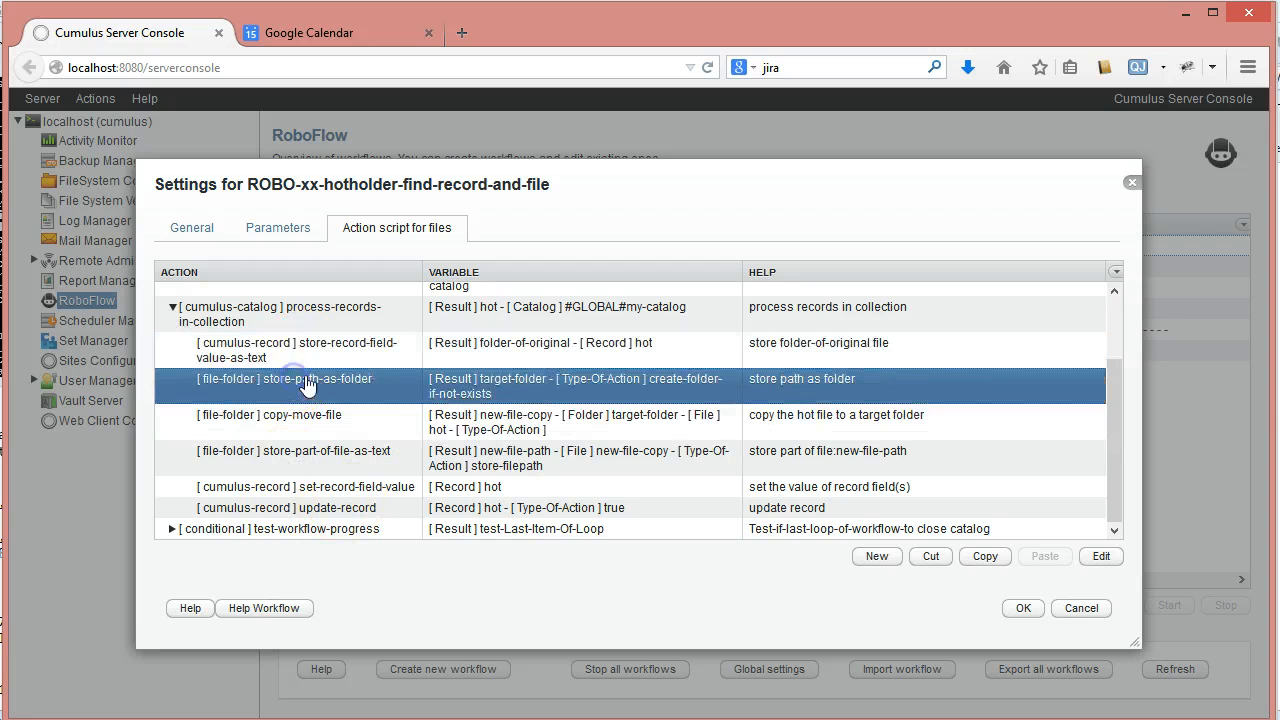
{"action": "double_click", "coordinate": [330, 385]}
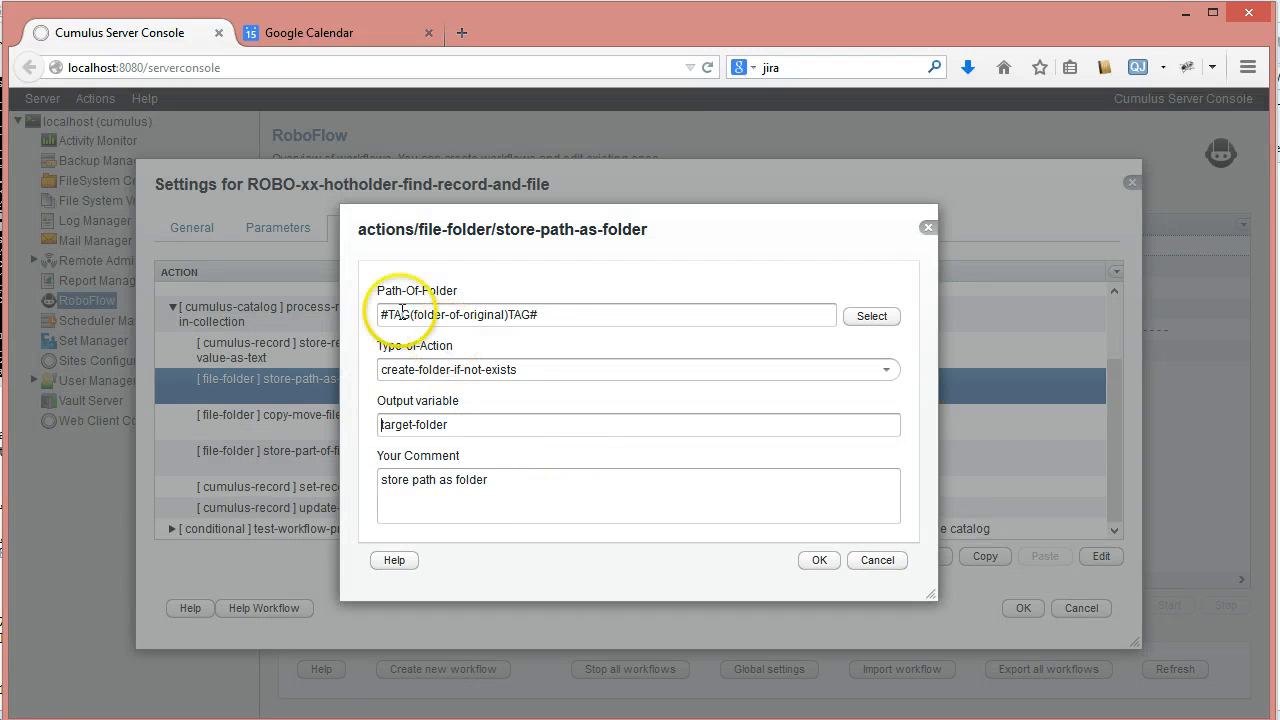
{"action": "left_click", "coordinate": [889, 558]}
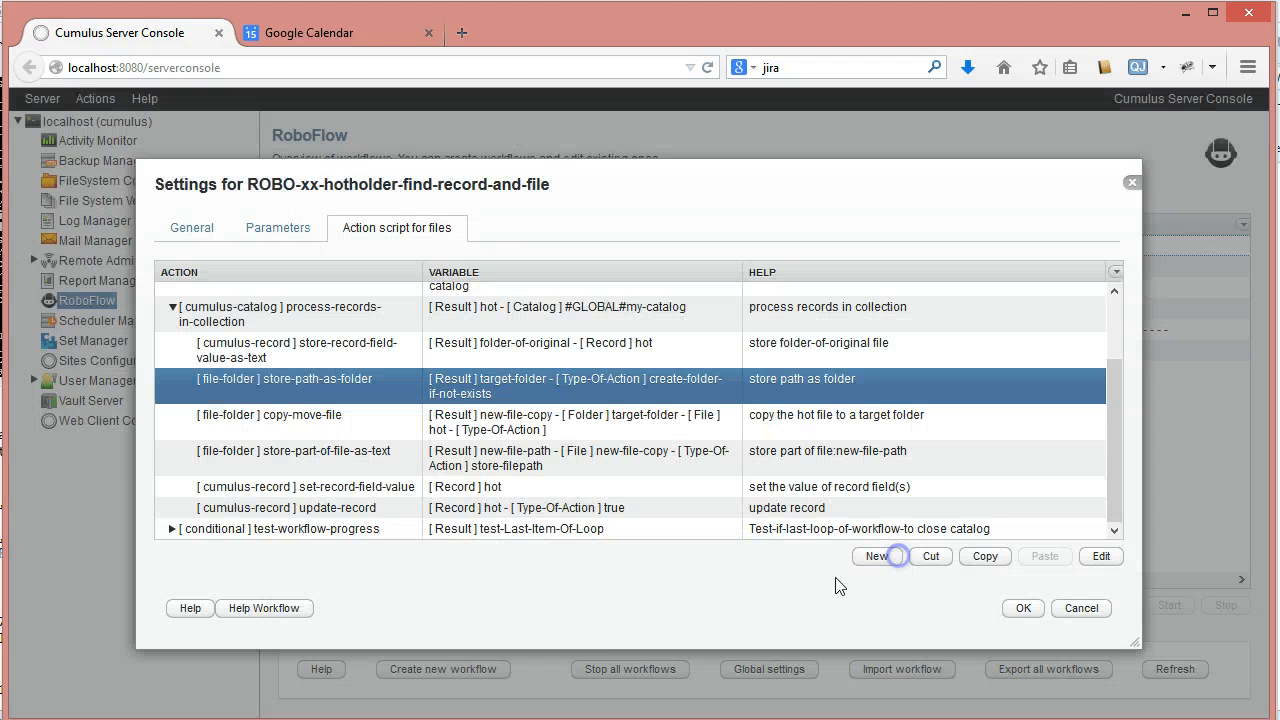
- Go over the order of the nested actions from store-path-as-folder through set-record-field-value and update-record
{"action": "left_click", "coordinate": [318, 455]}
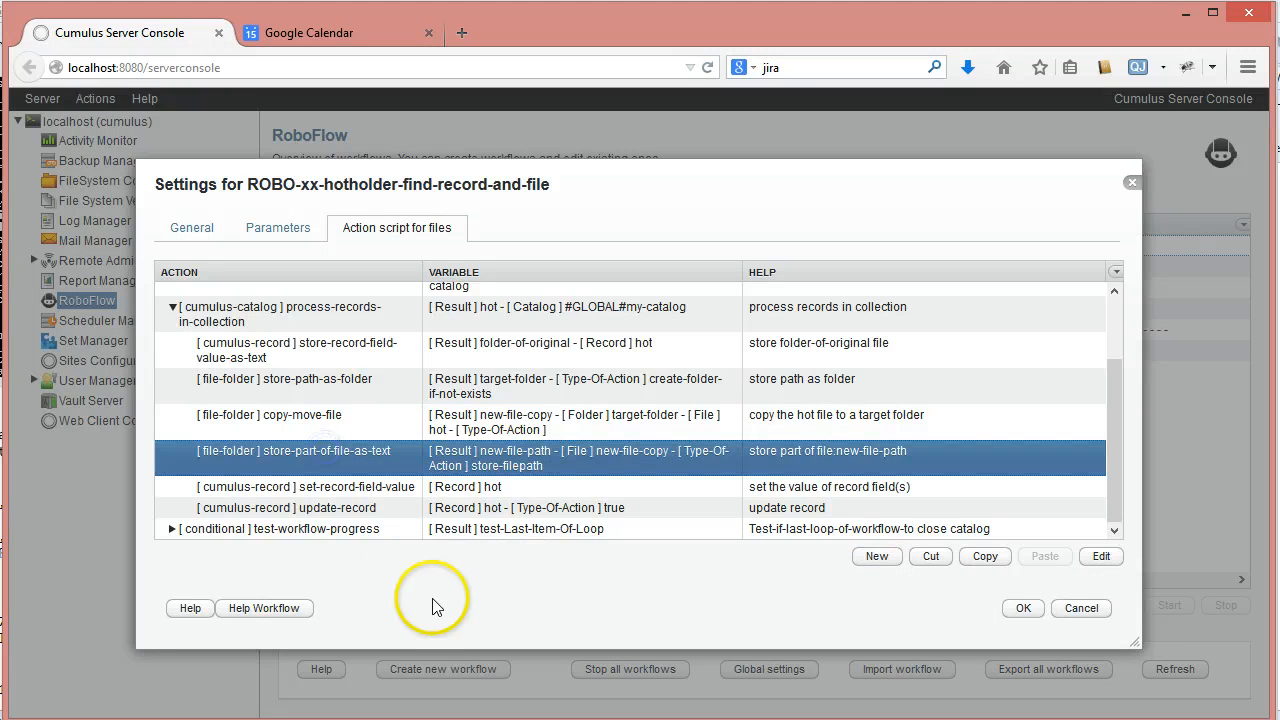
{"action": "left_click", "coordinate": [323, 412]}
{"action": "left_click", "coordinate": [332, 380]}
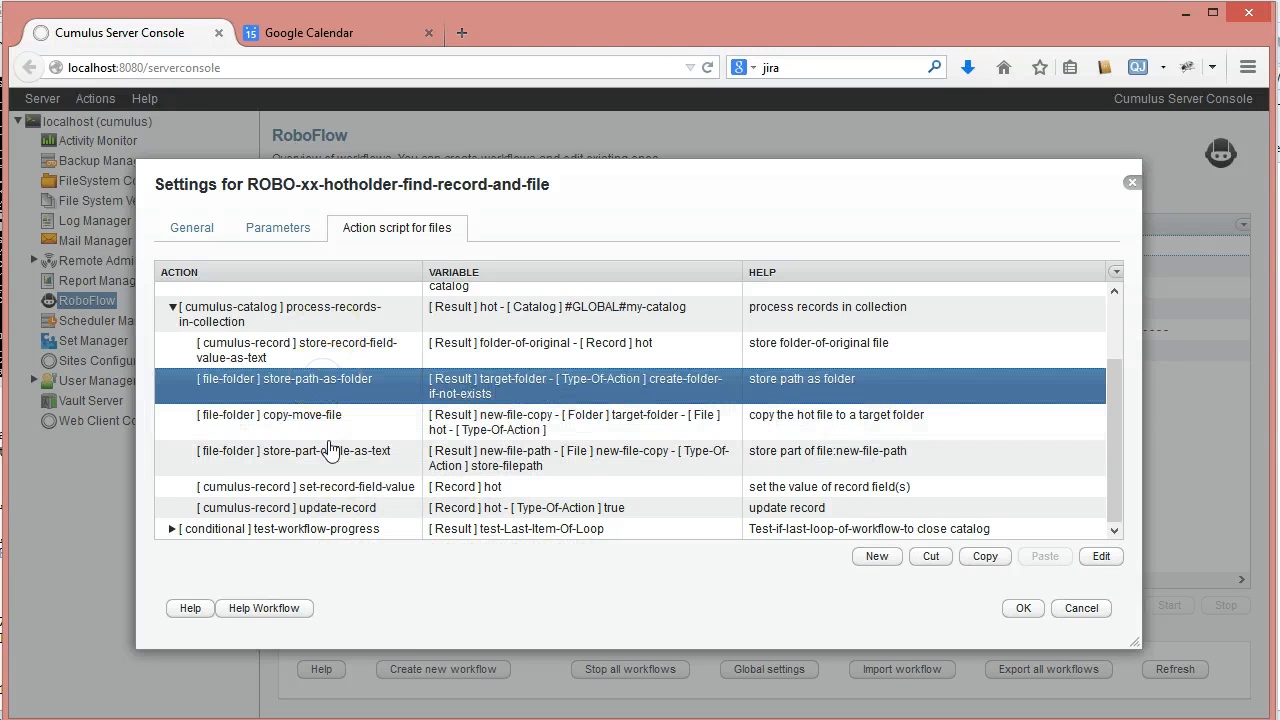
{"action": "left_click", "coordinate": [343, 487]}
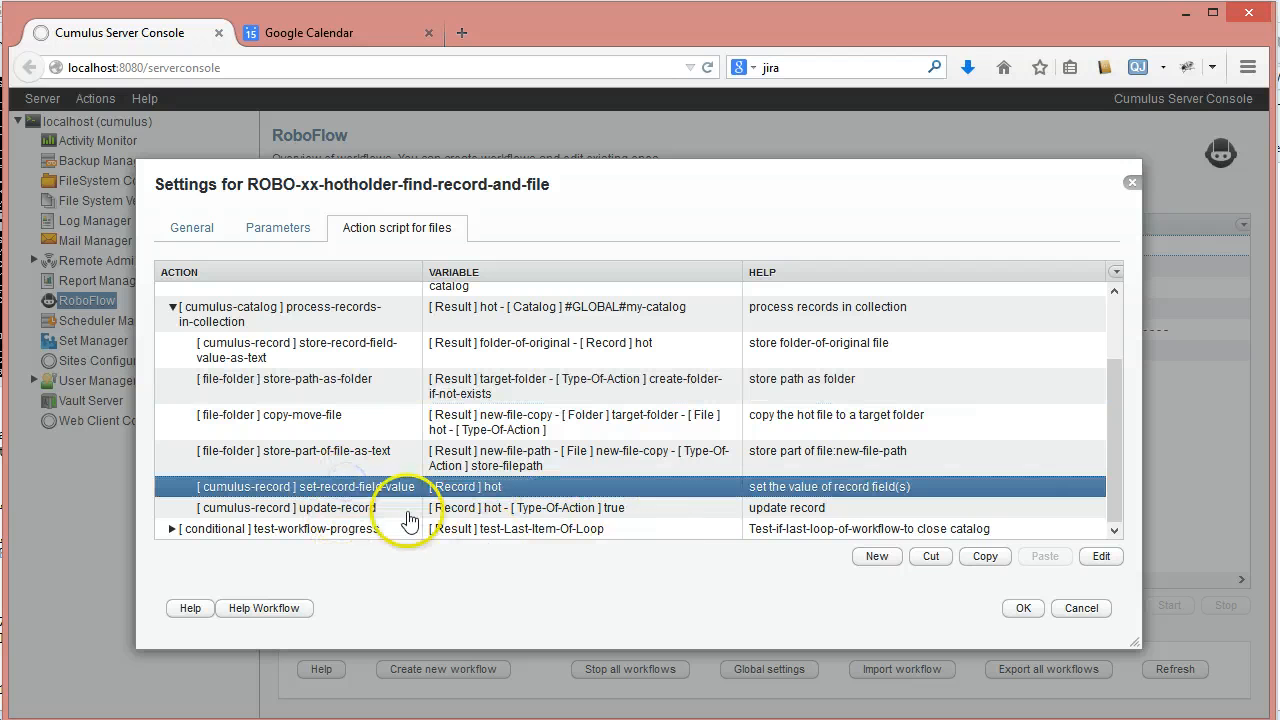
{"action": "left_click", "coordinate": [393, 508]}
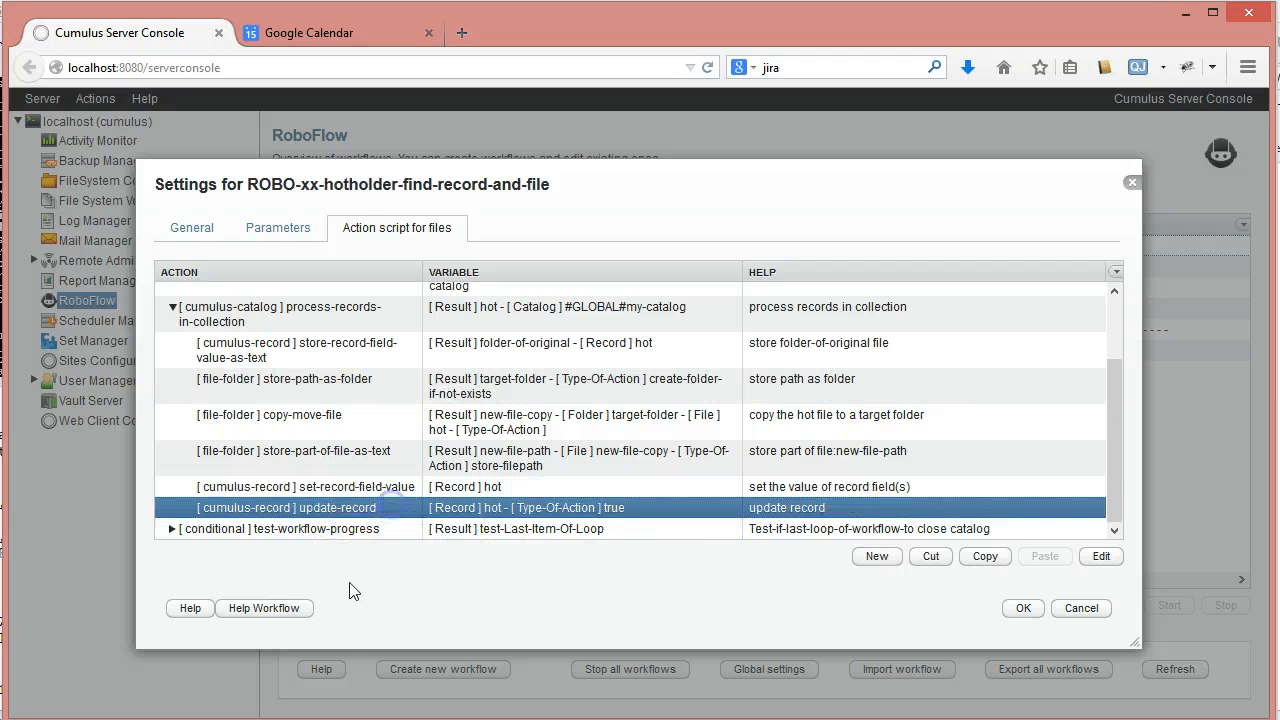
{"action": "left_click", "coordinate": [340, 487]}
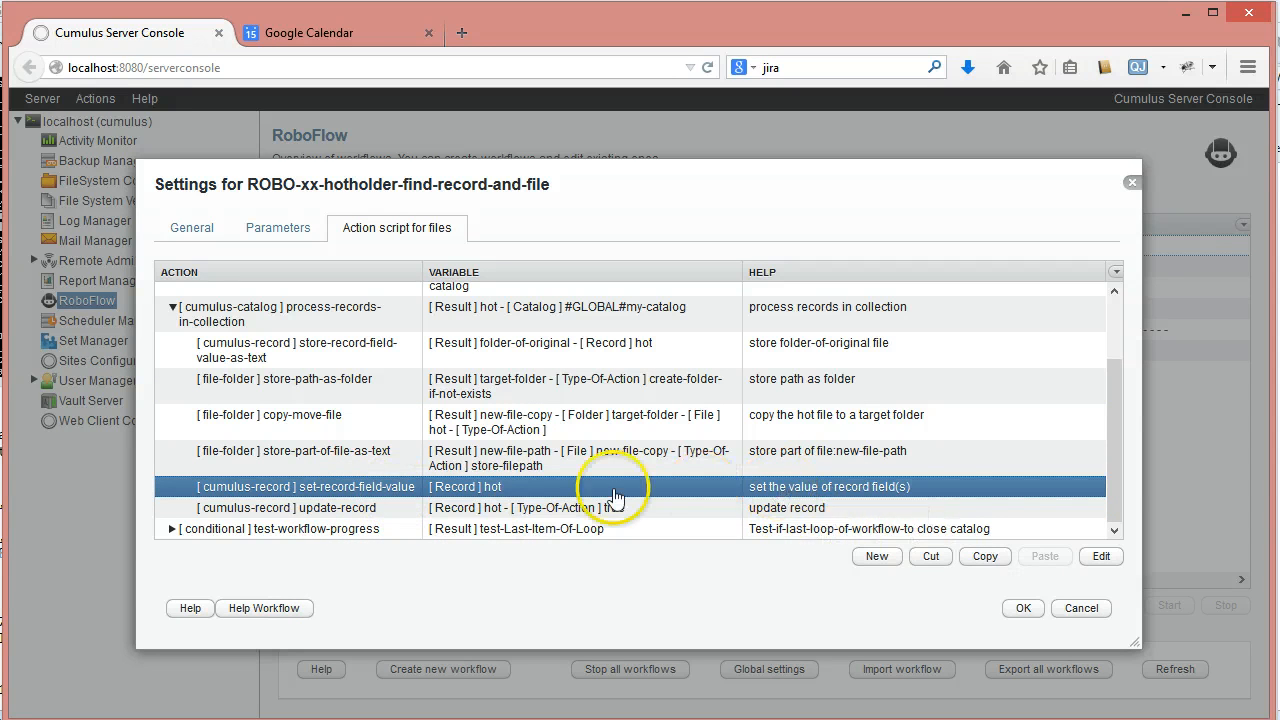
- Start a new action from store-part-of-file-as-text and examine the actions available in the conditional and cumulus-record categories
{"action": "left_click", "coordinate": [310, 458]}
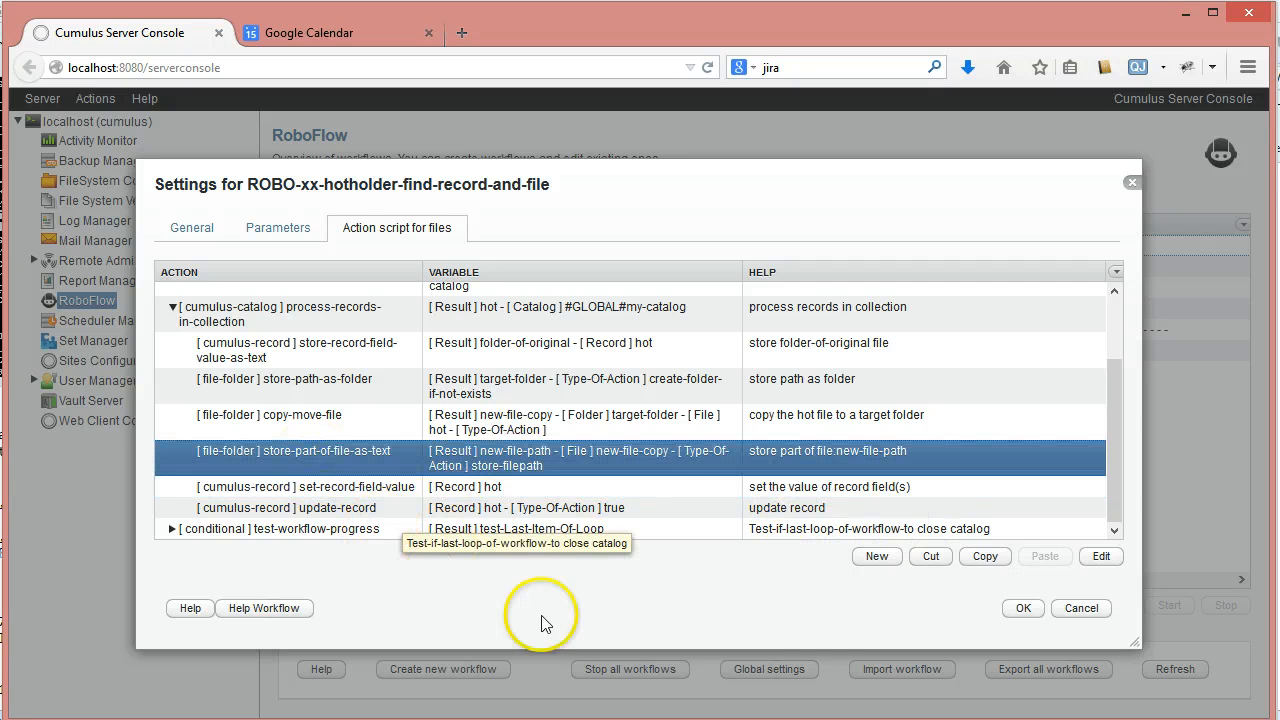
{"action": "left_click", "coordinate": [875, 558]}
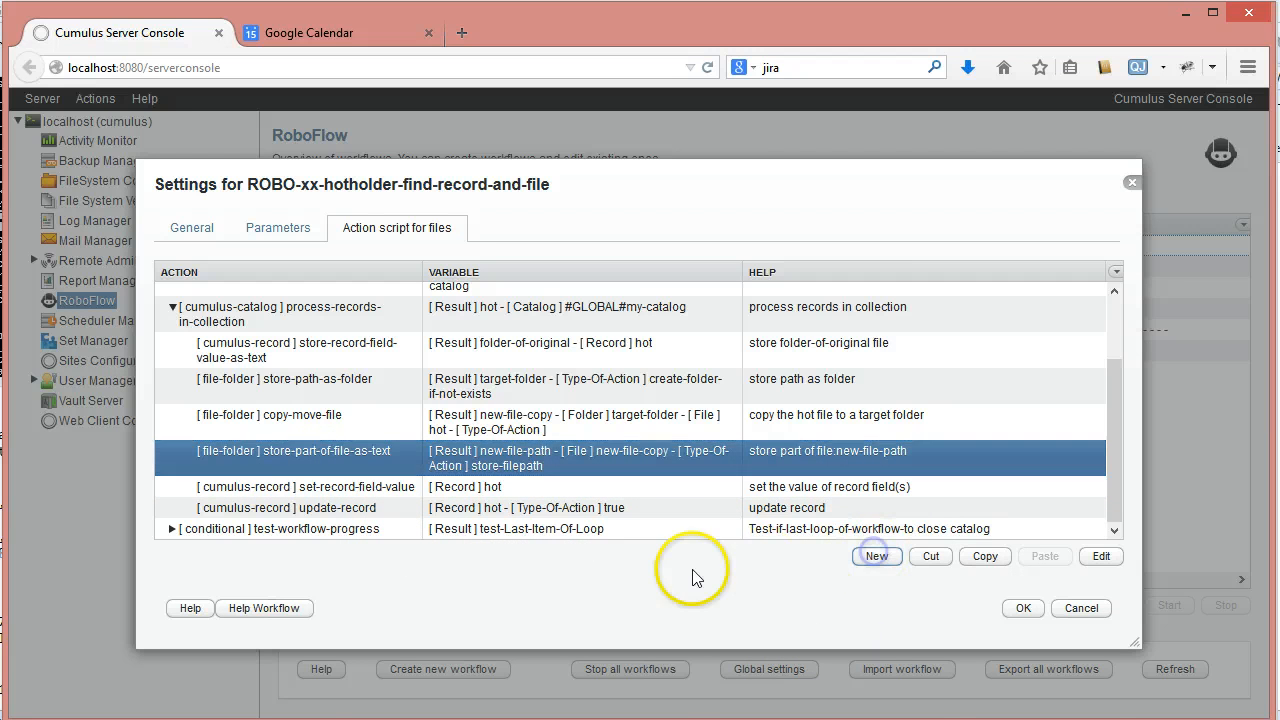
{"action": "left_click", "coordinate": [904, 388]}
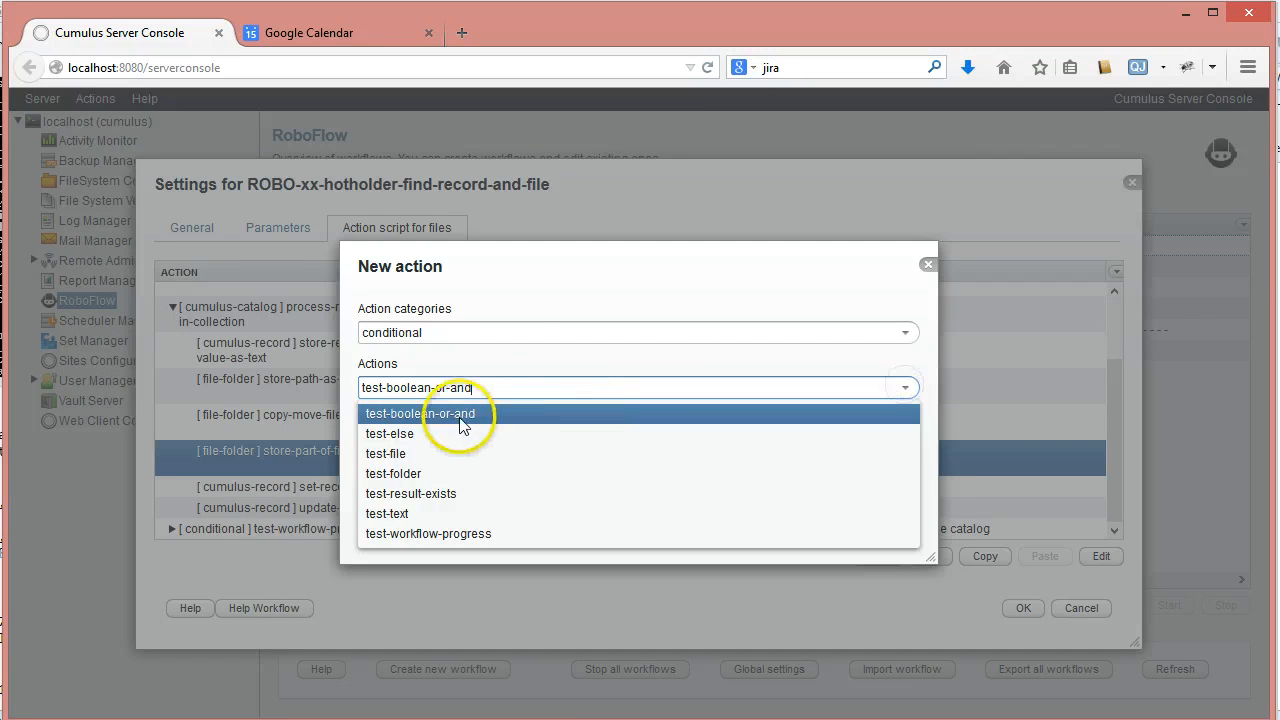
{"action": "left_click", "coordinate": [520, 362]}
{"action": "left_click", "coordinate": [877, 340]}
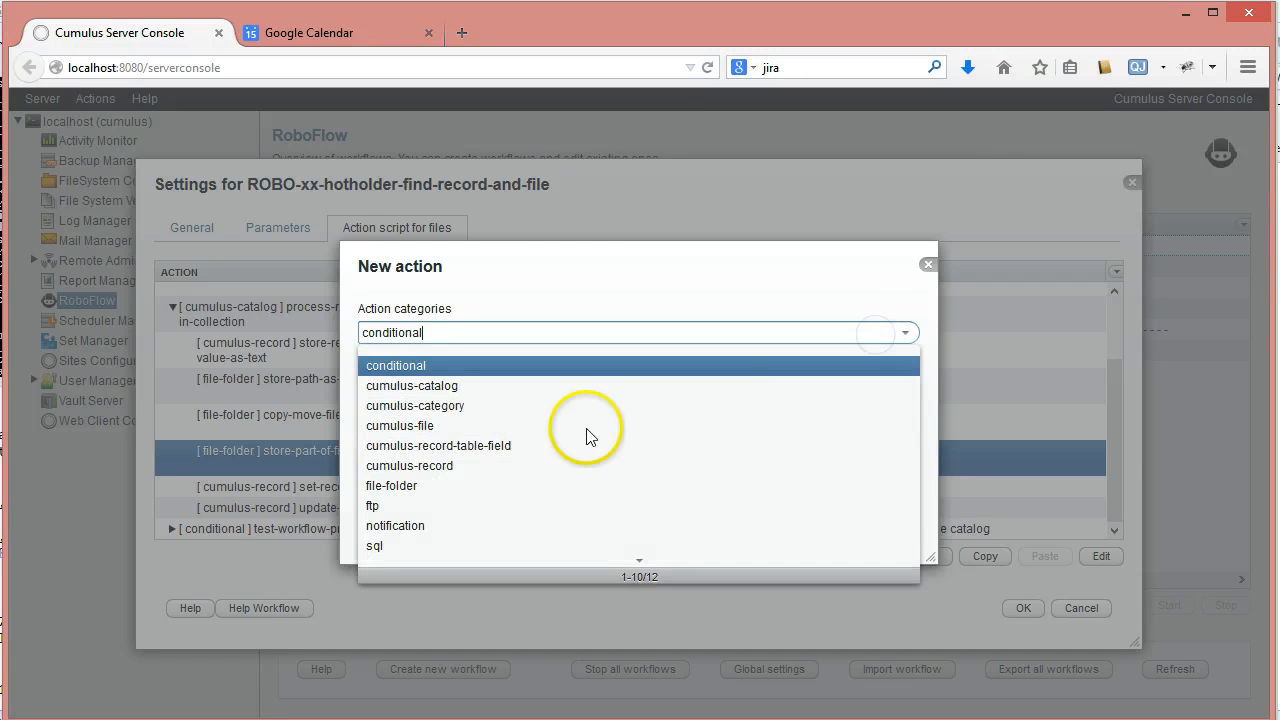
{"action": "left_click", "coordinate": [425, 466]}
{"action": "left_click", "coordinate": [906, 390]}
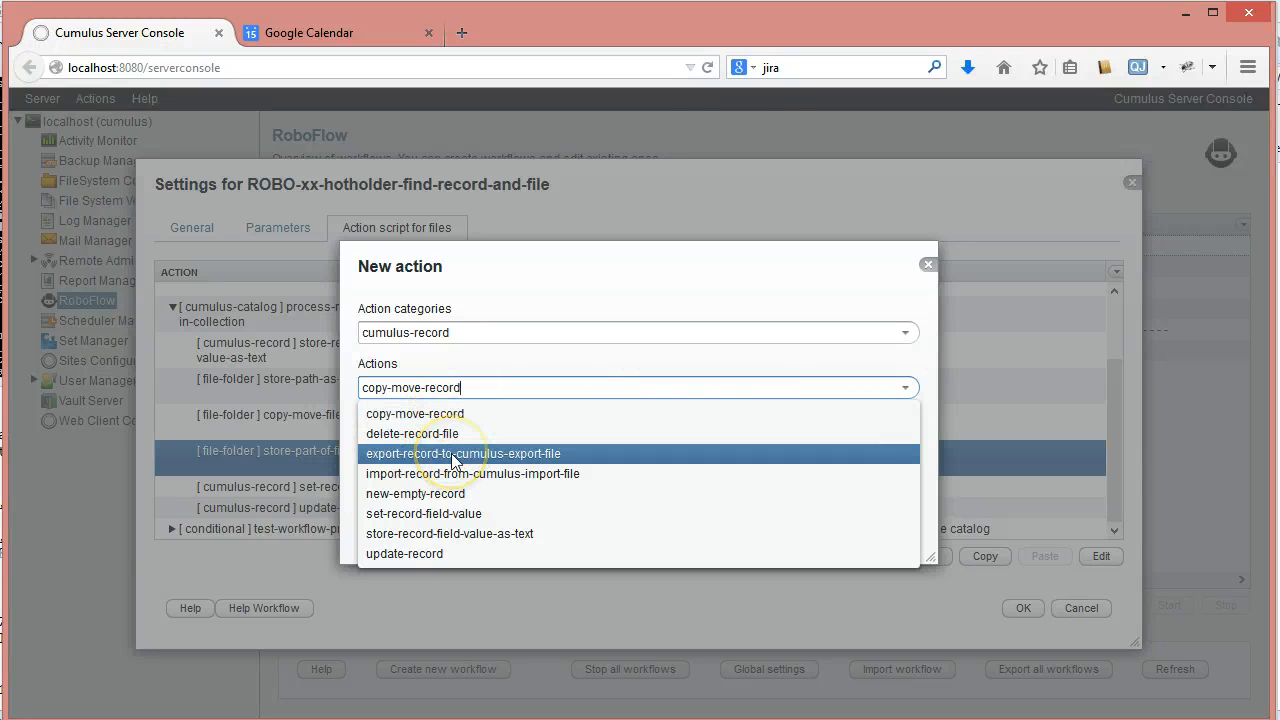
{"action": "left_click", "coordinate": [450, 514]}
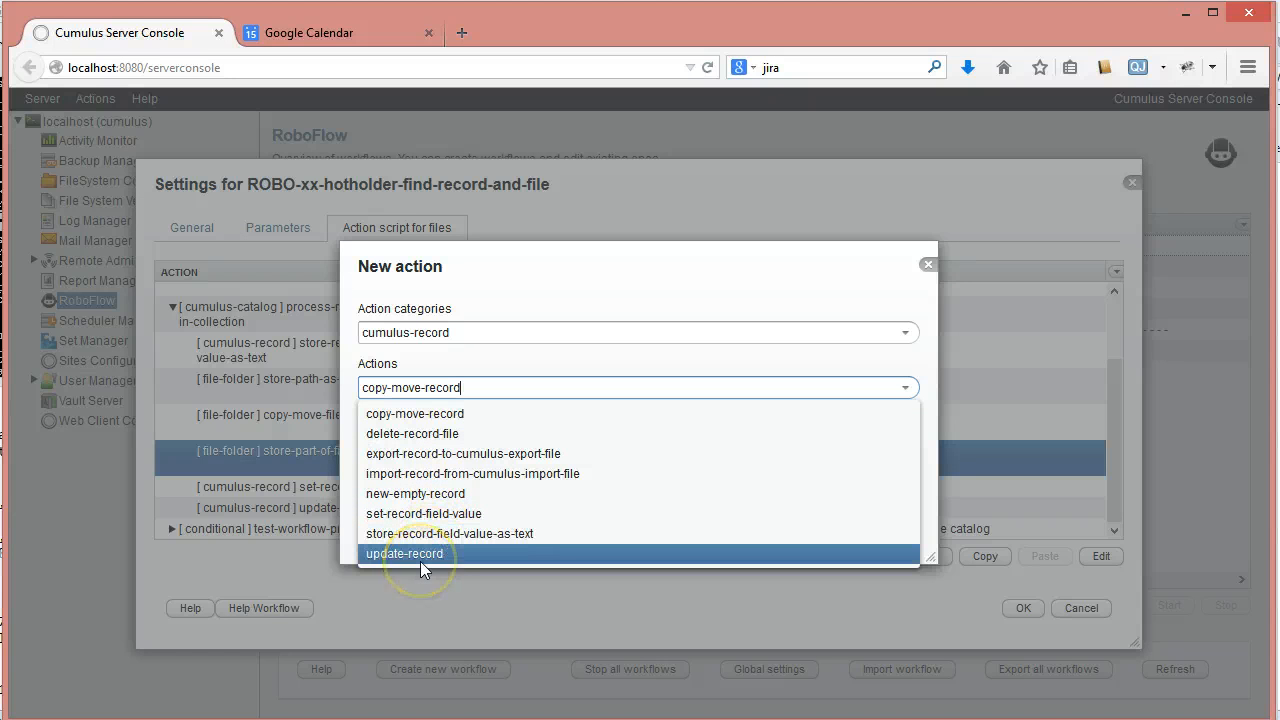
{"action": "left_click", "coordinate": [506, 357]}
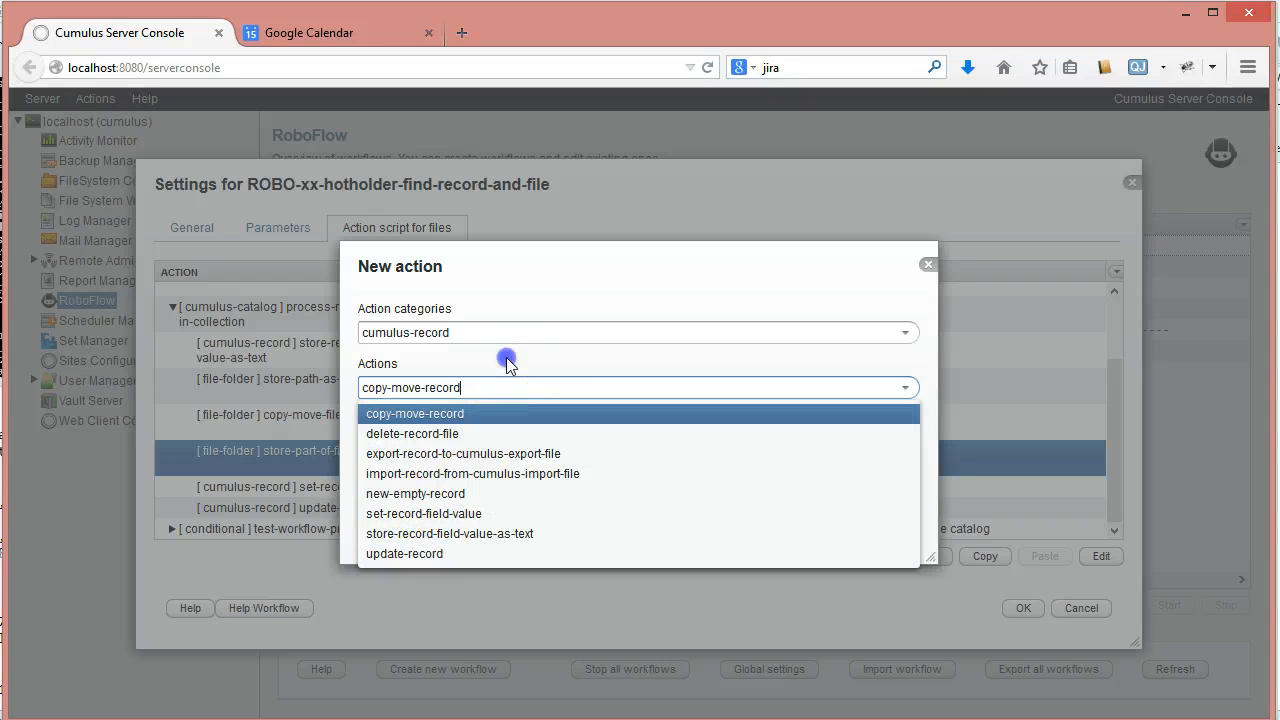
- Examine the actions available in the cumulus-catalog category for the new action
{"action": "left_click", "coordinate": [902, 334]}
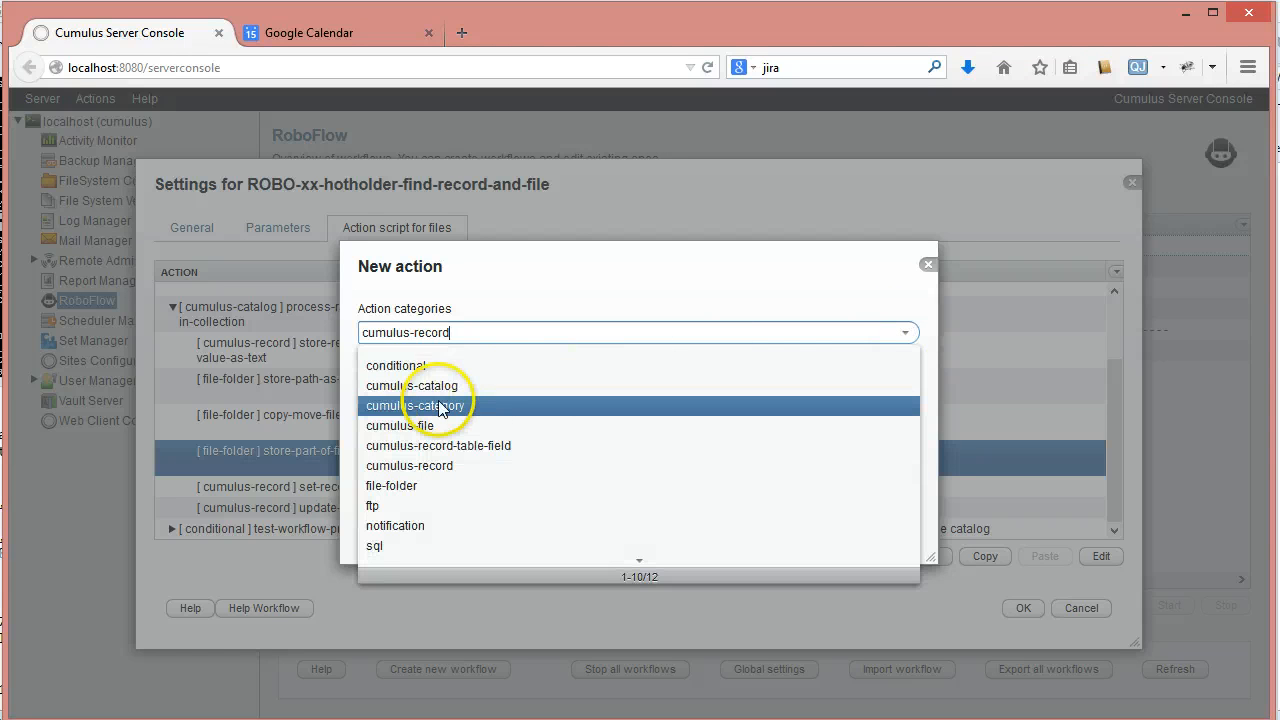
{"action": "left_click", "coordinate": [425, 388]}
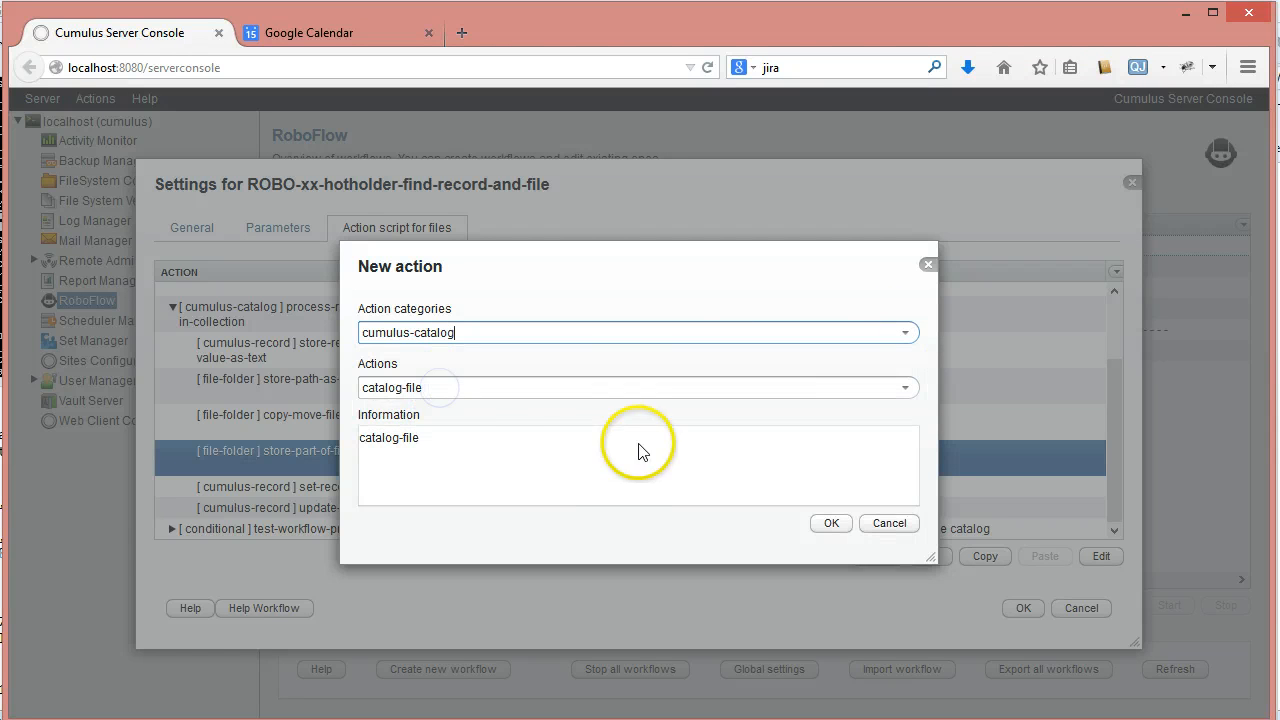
{"action": "left_click", "coordinate": [905, 388]}
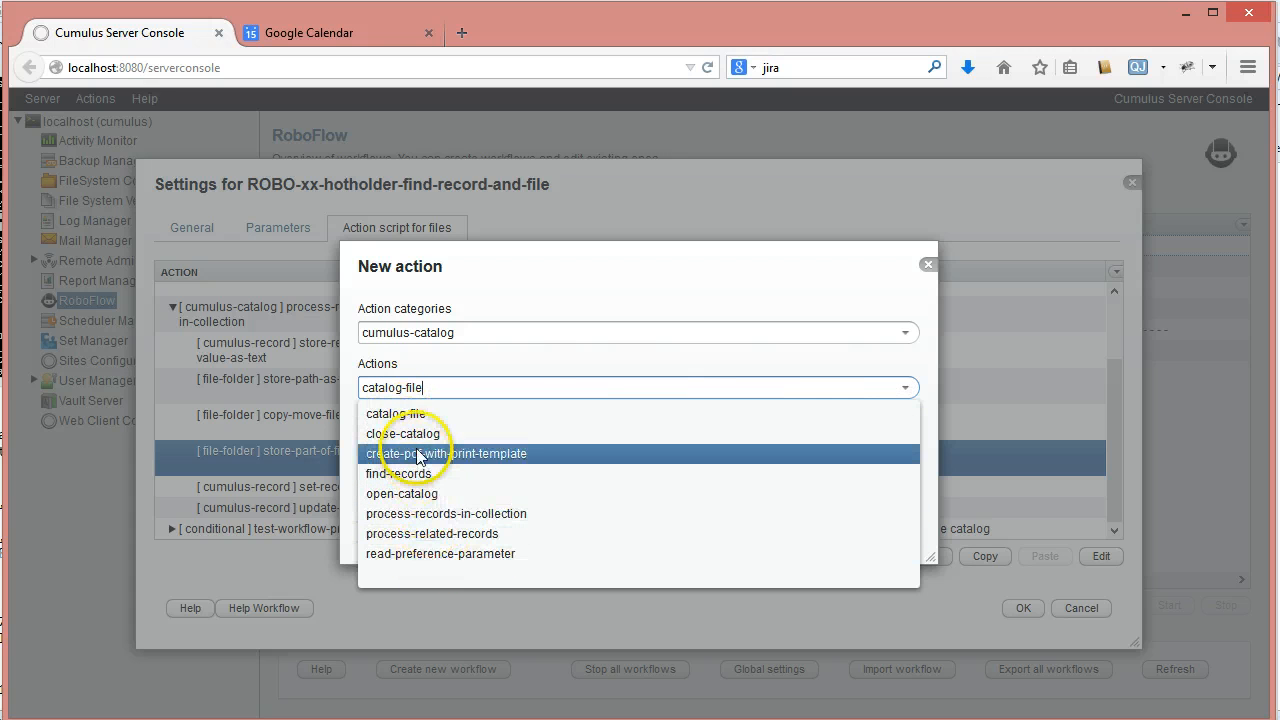
{"action": "left_click", "coordinate": [541, 364]}
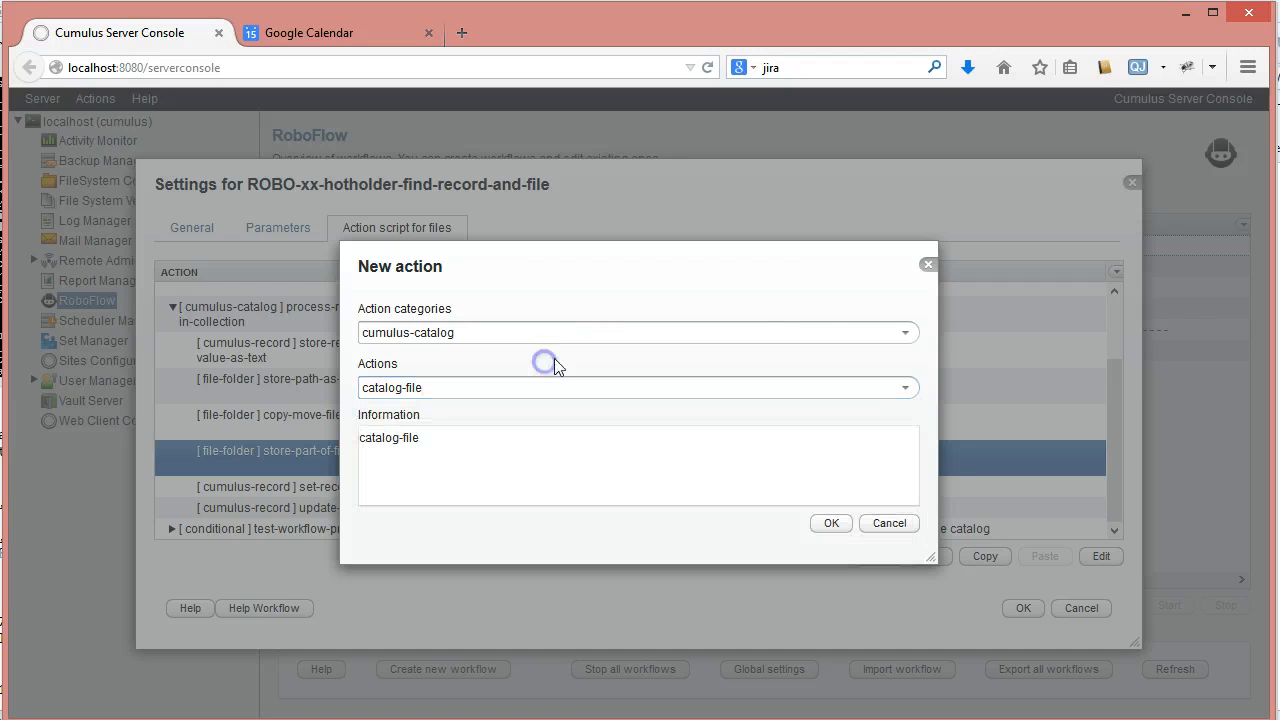
- Create the new action as export-record-to-cumulus-export-file from the cumulus-record category
{"action": "left_click", "coordinate": [904, 333]}
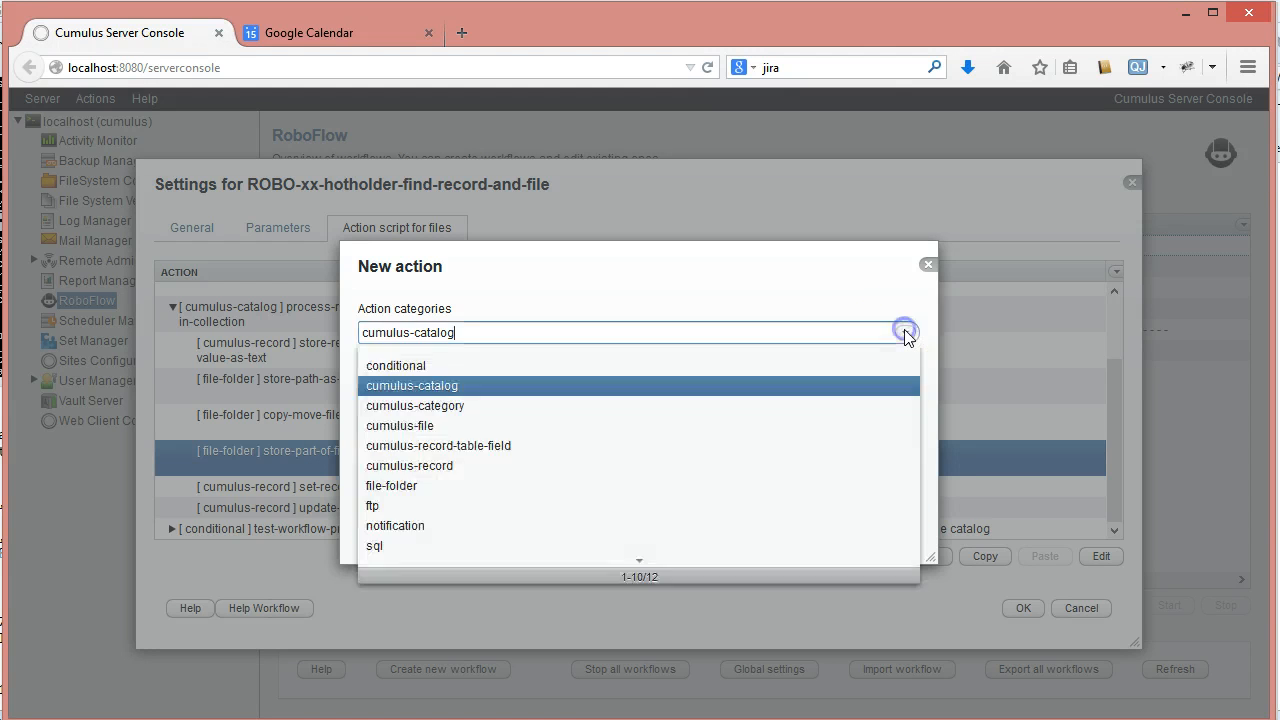
{"action": "left_click", "coordinate": [443, 466]}
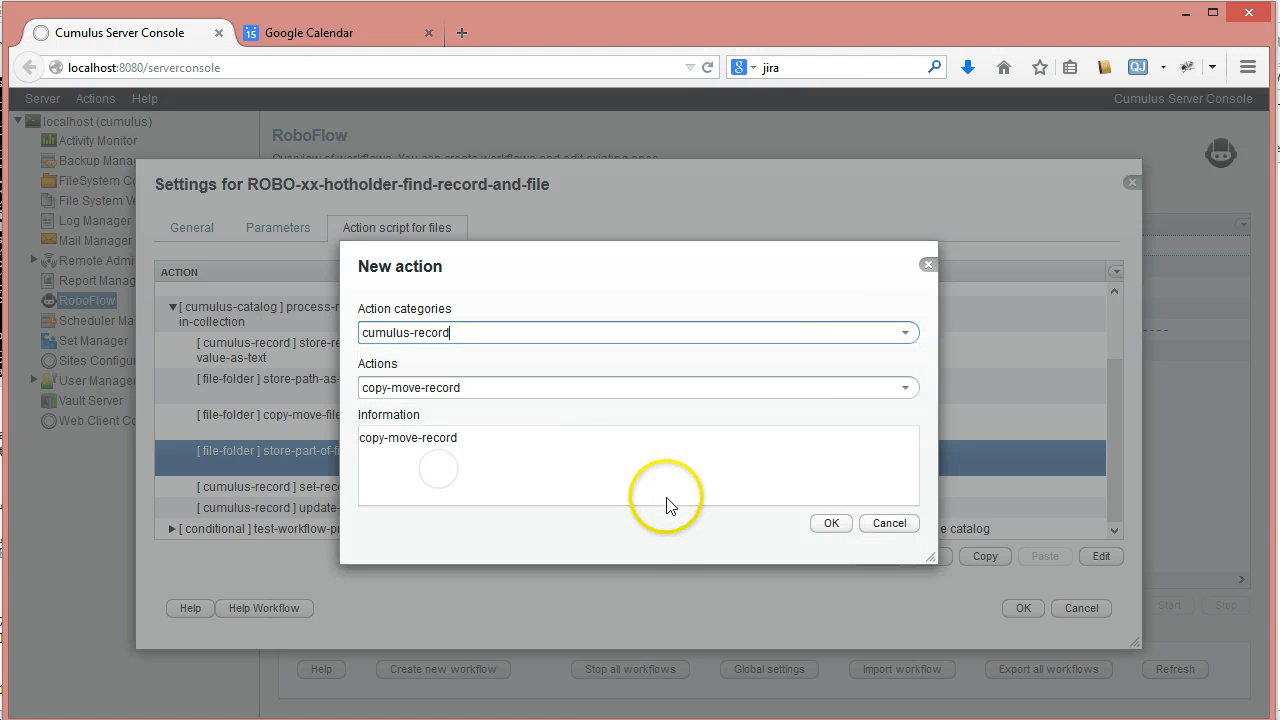
{"action": "left_click", "coordinate": [905, 388]}
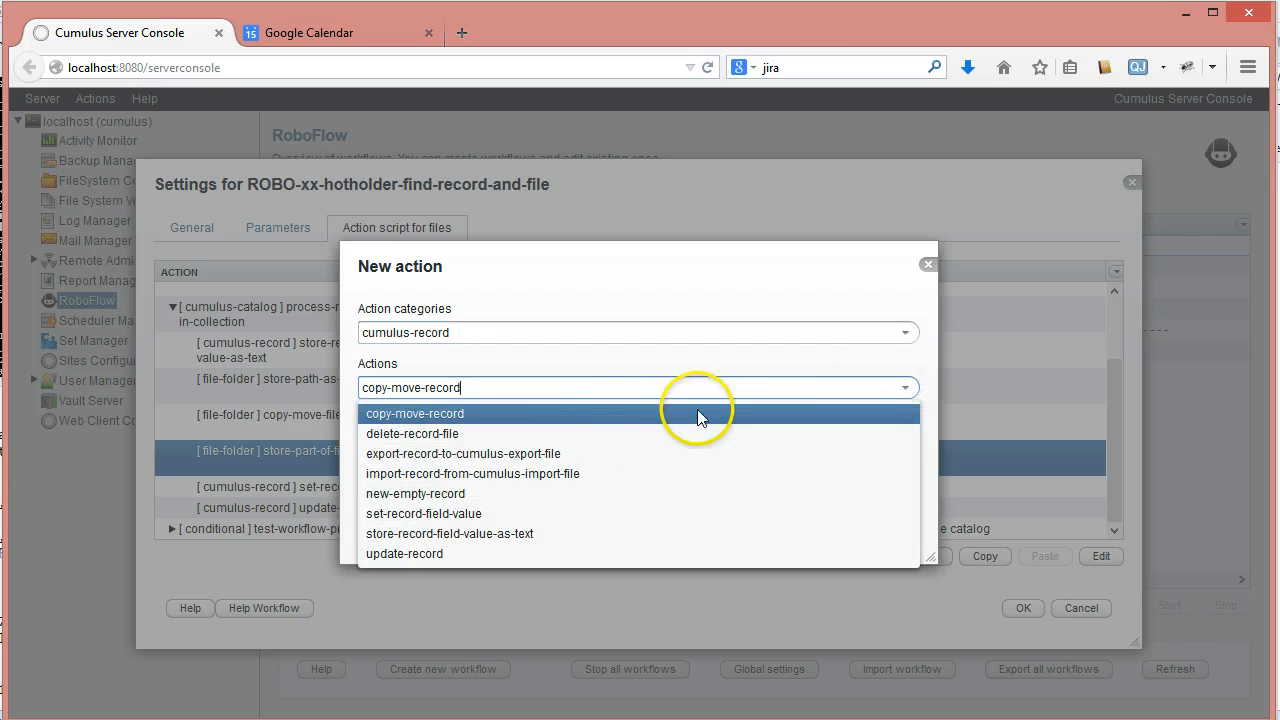
{"action": "left_click", "coordinate": [462, 454]}
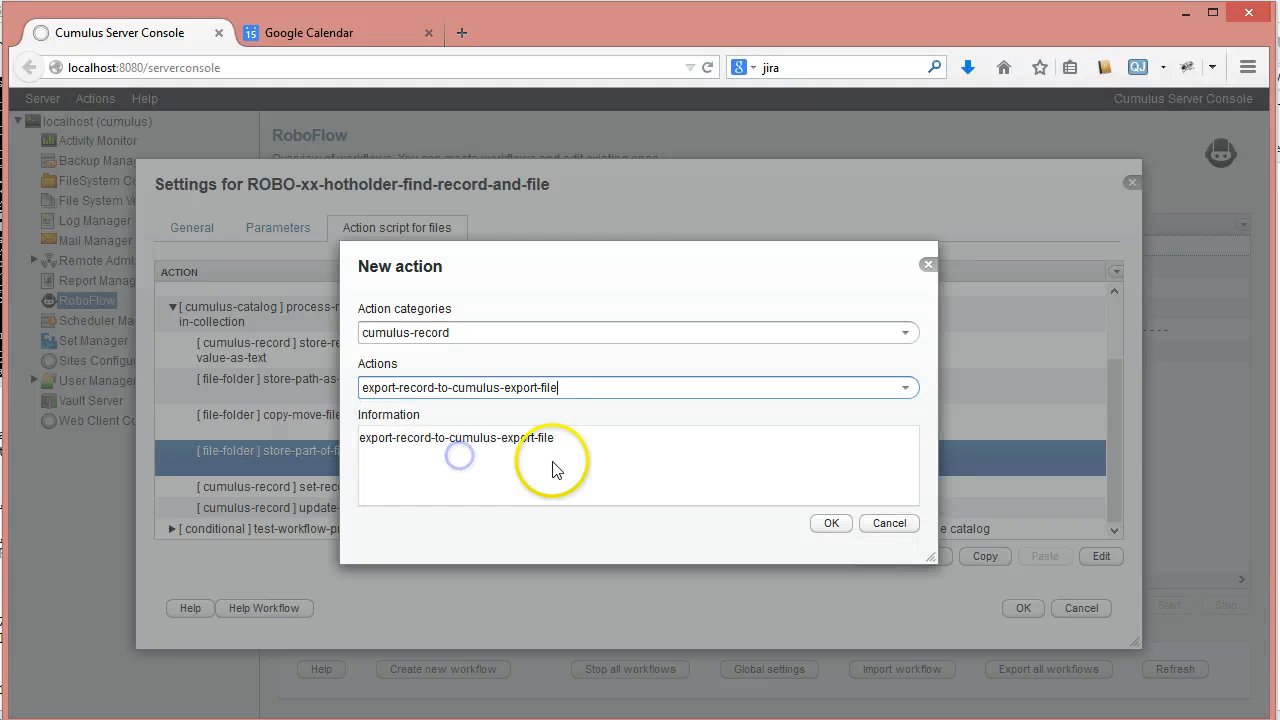
{"action": "left_click", "coordinate": [826, 524]}
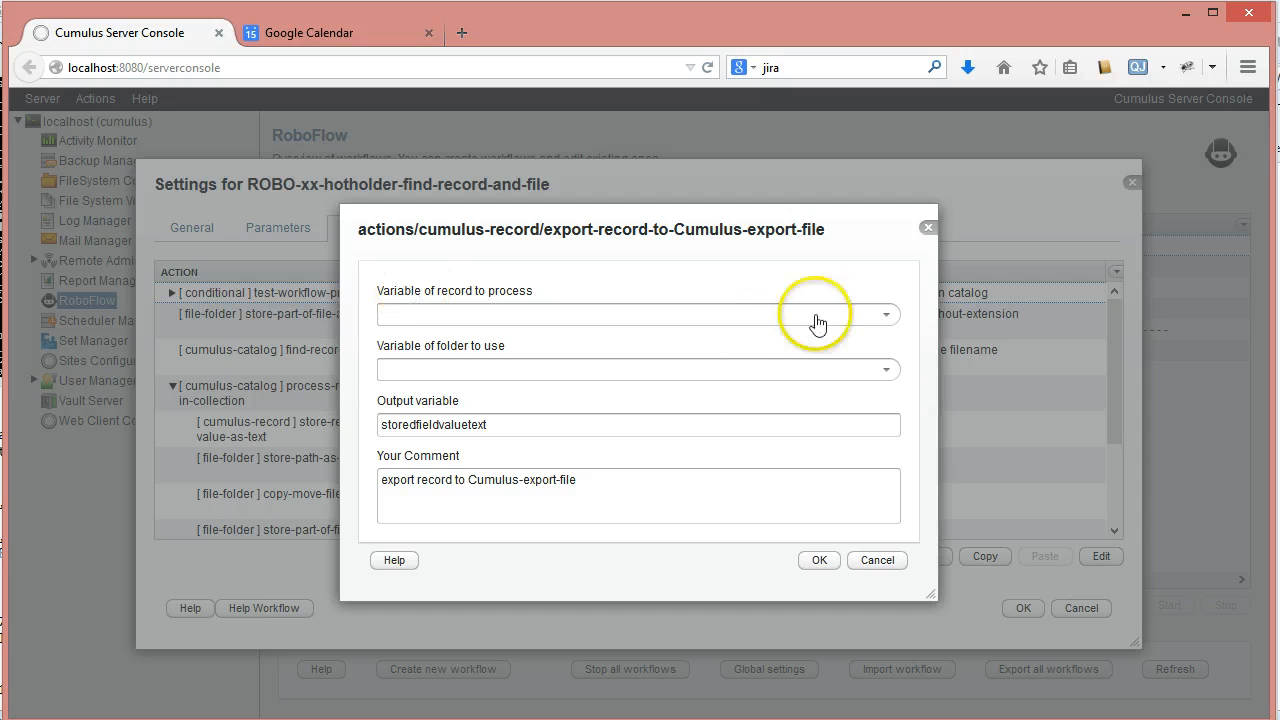
- Set the export action's record variable to hot and its folder variable to target-folder
{"action": "left_click", "coordinate": [886, 315]}
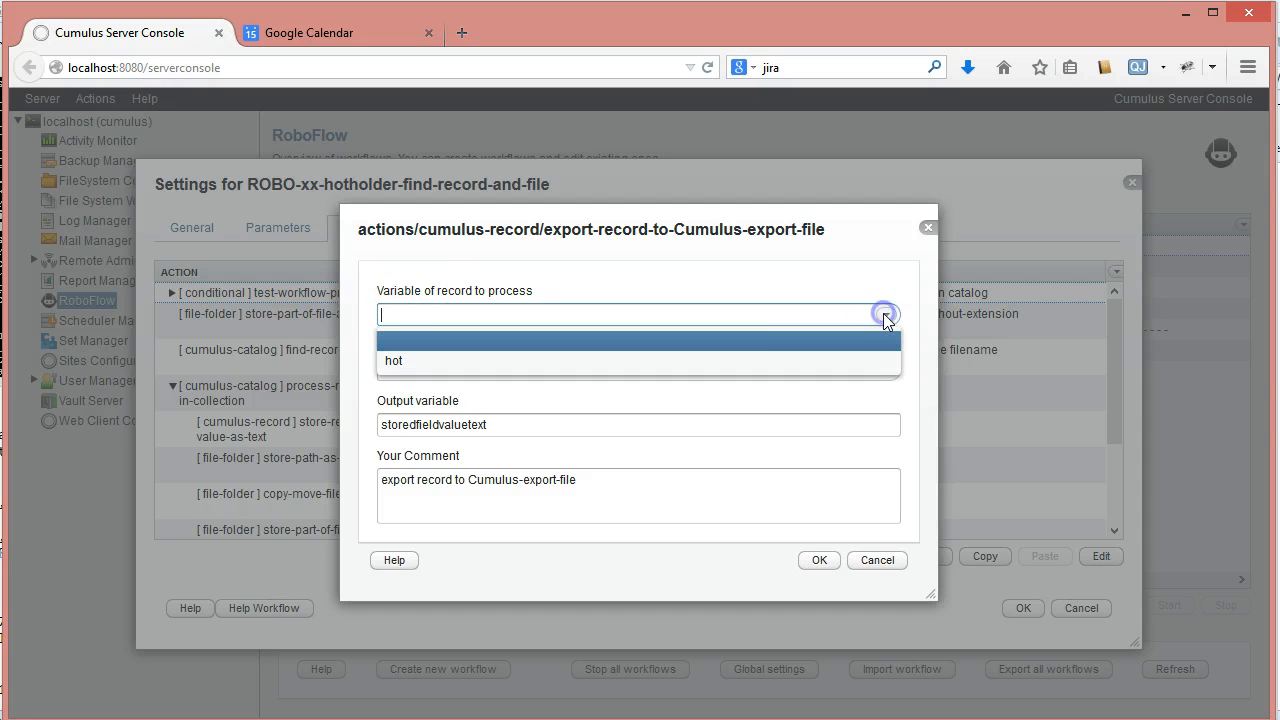
{"action": "left_click", "coordinate": [410, 360]}
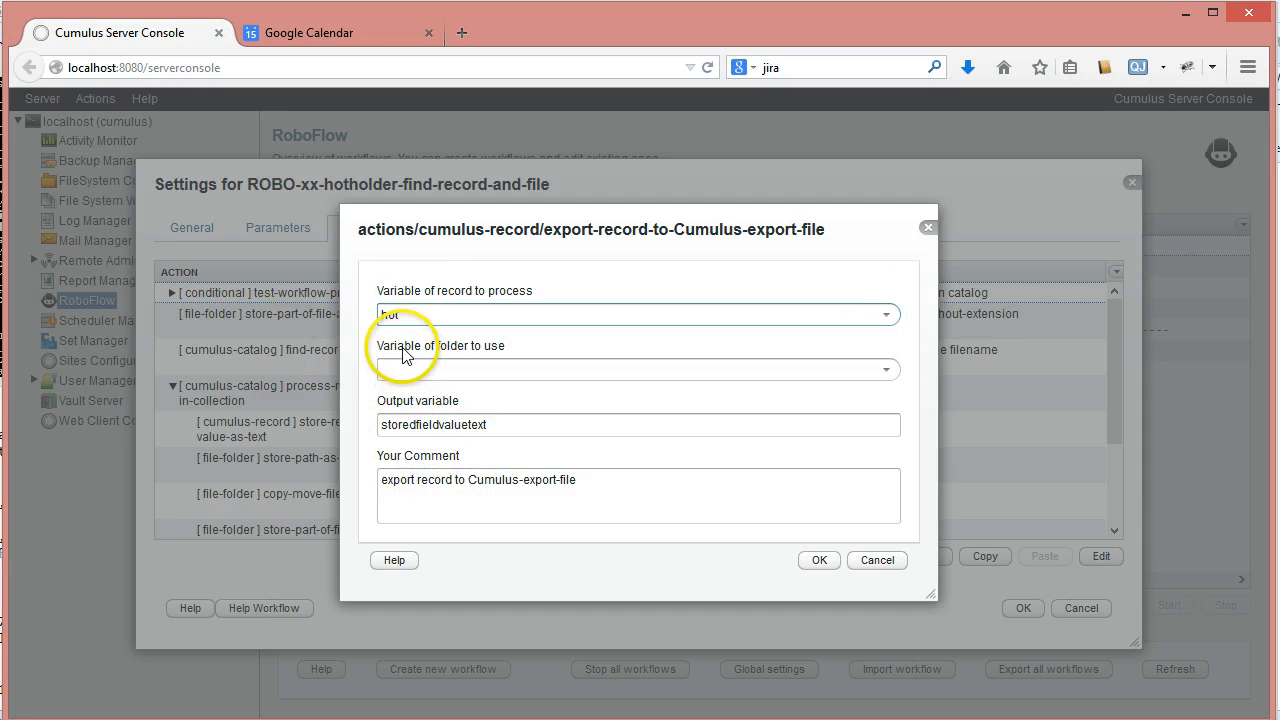
{"action": "left_click", "coordinate": [886, 369]}
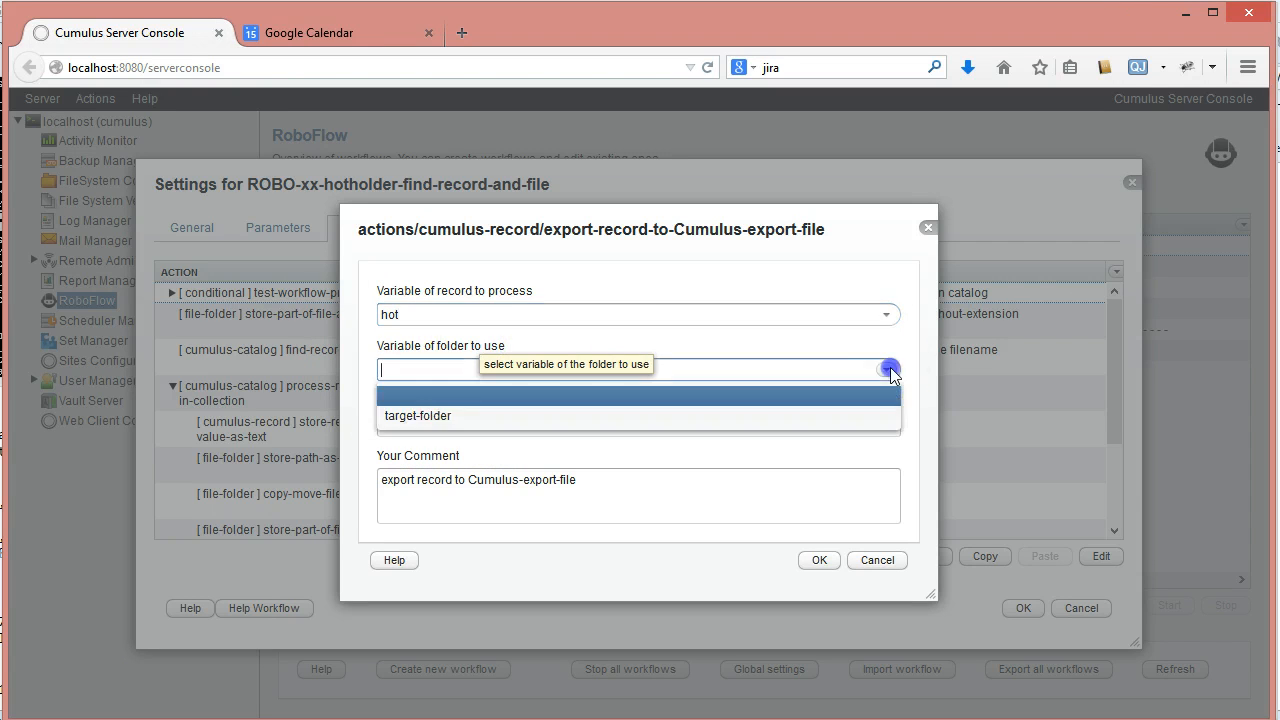
{"action": "left_click", "coordinate": [408, 416]}
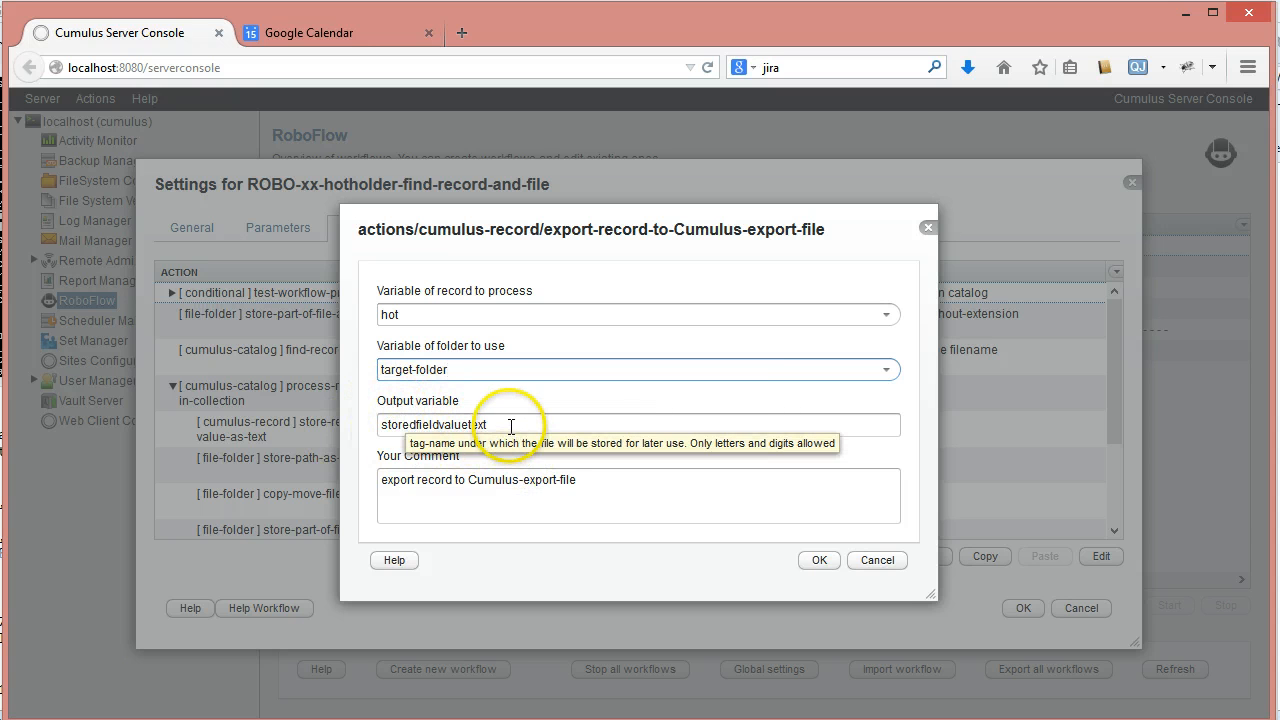
- Name the export action's output variable export-file-of-the-record and save the action
{"action": "left_click_drag", "start_coordinate": [509, 426], "coordinate": [359, 419]}
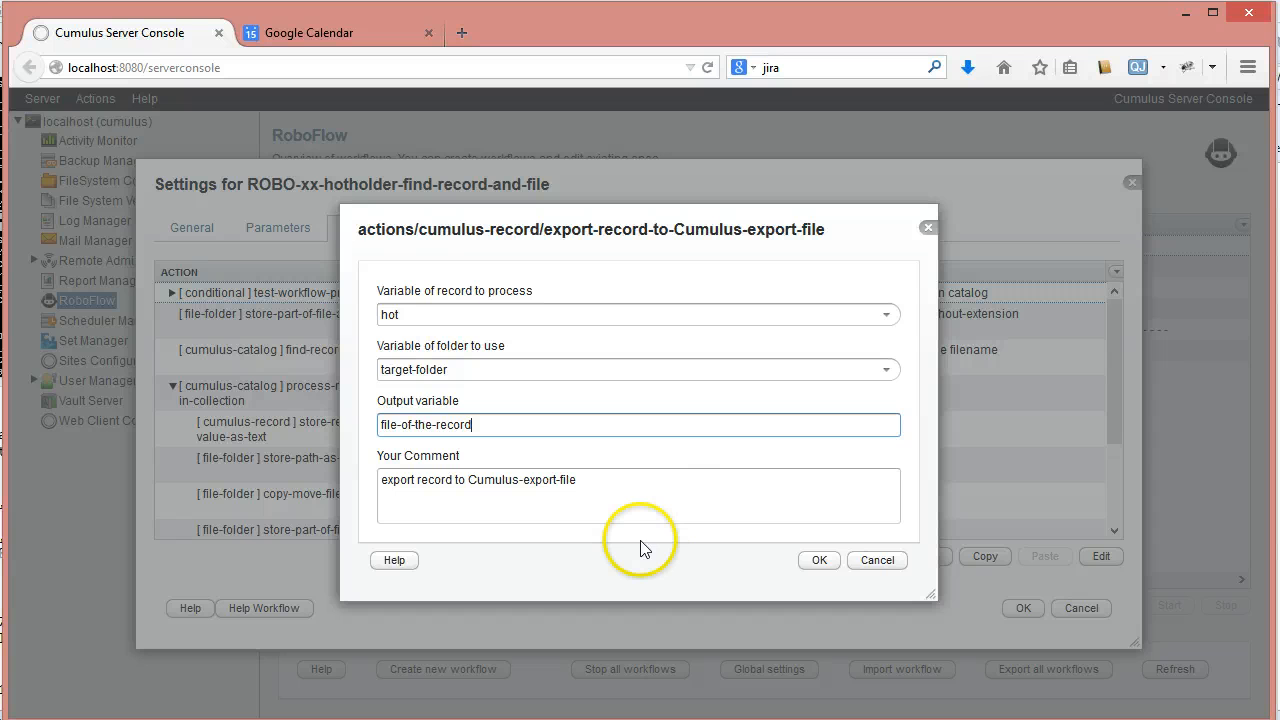
{"action": "double_click", "coordinate": [384, 425]}
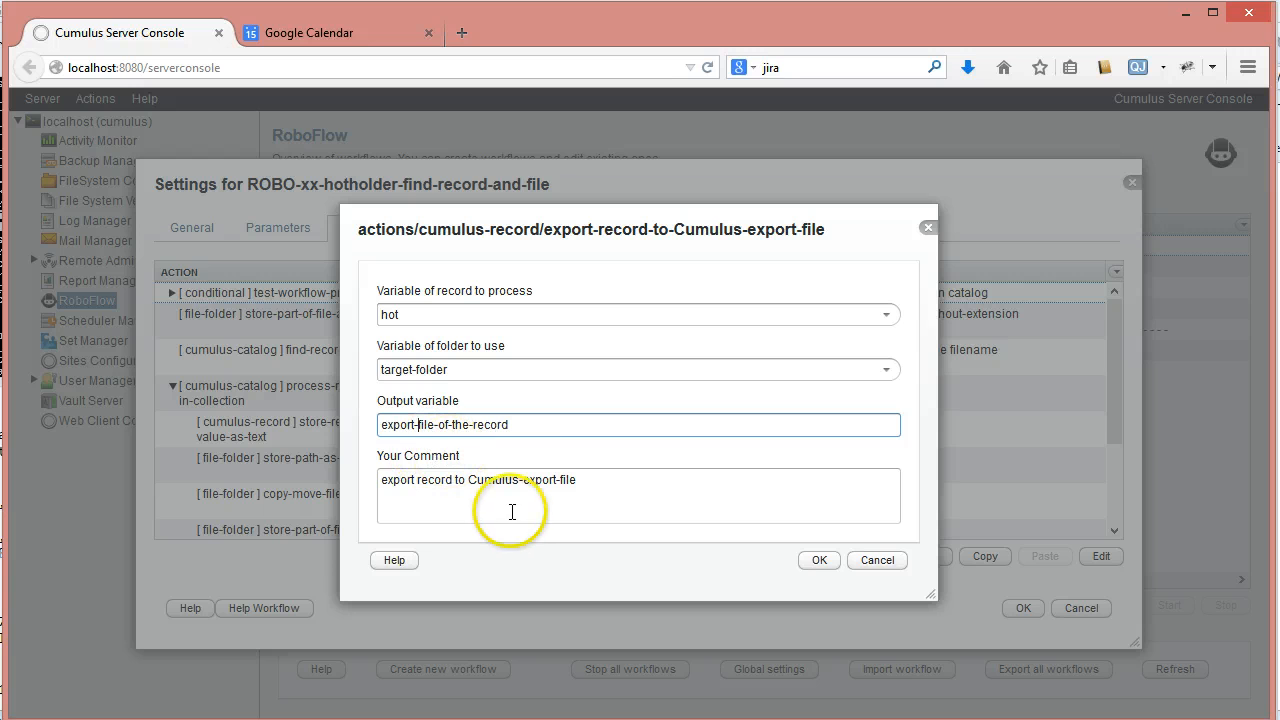
{"action": "left_click_drag", "start_coordinate": [520, 428], "coordinate": [170, 398]}
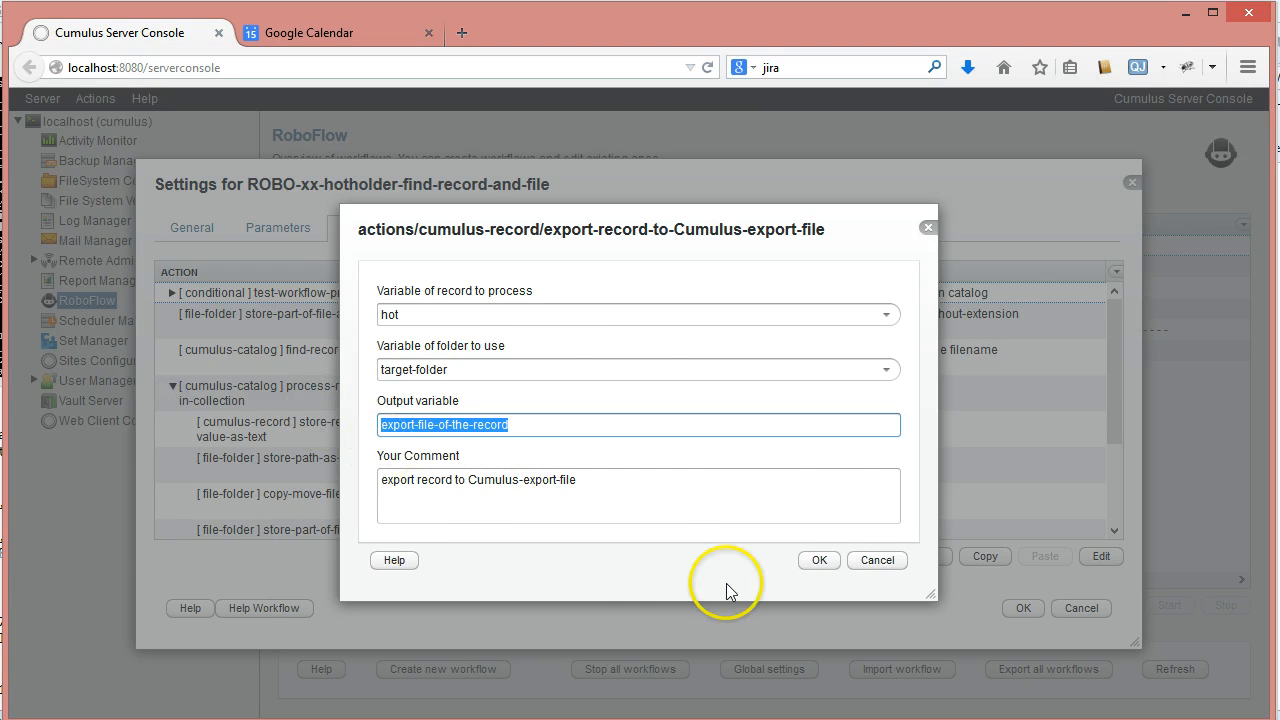
{"action": "left_click", "coordinate": [819, 560]}
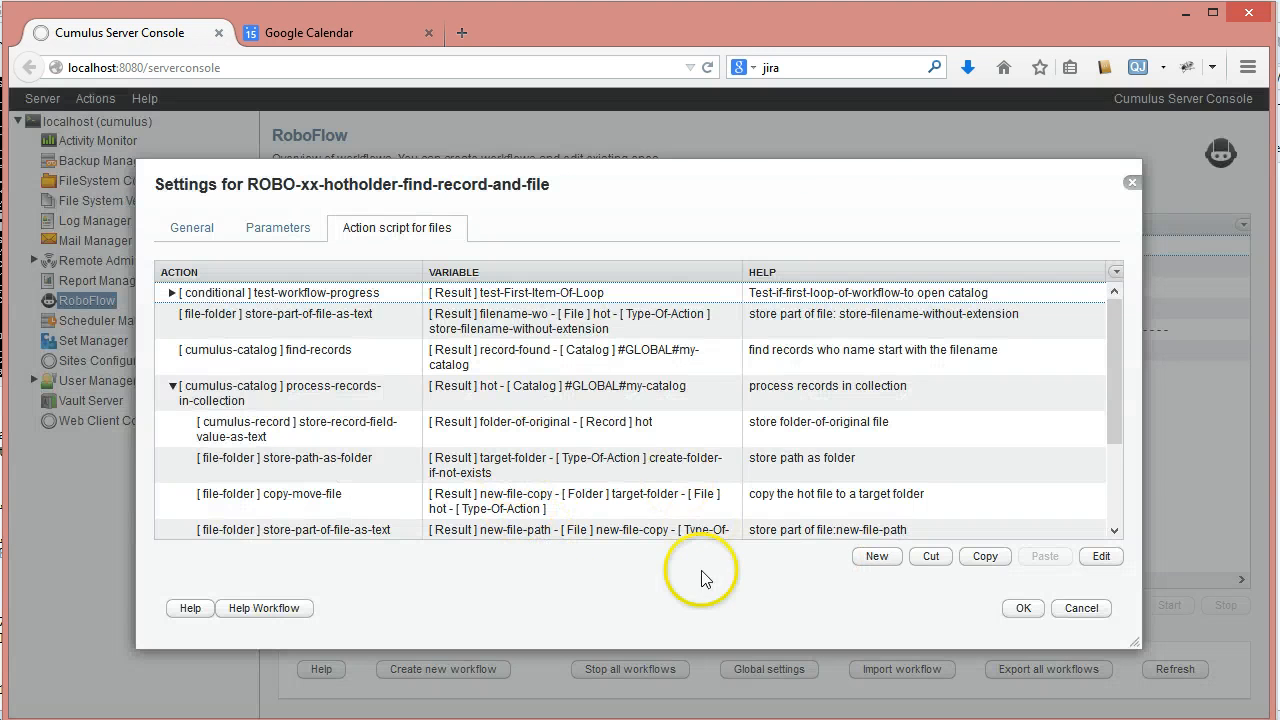
- Add an import-record-from-cumulus-import-file action from the cumulus-record category after the export-record action
{"action": "left_click_drag", "start_coordinate": [1114, 385], "coordinate": [1117, 470]}
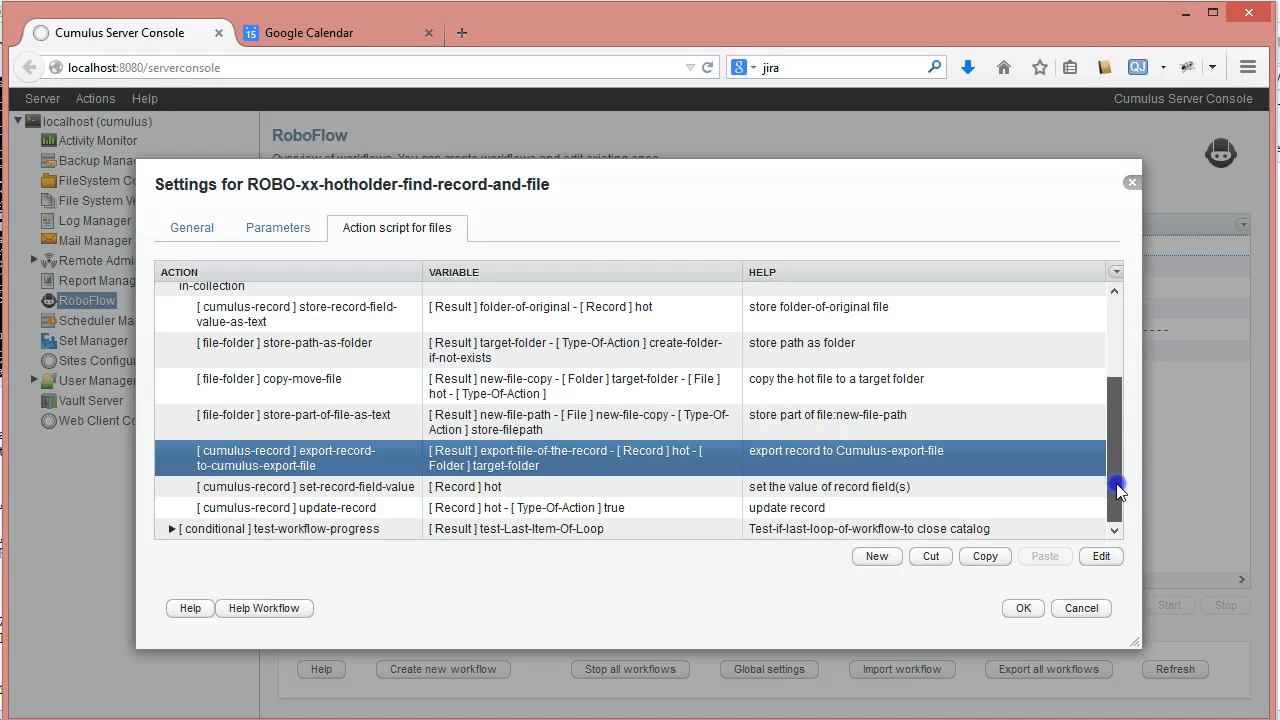
{"action": "left_click", "coordinate": [877, 556]}
{"action": "left_click", "coordinate": [905, 333]}
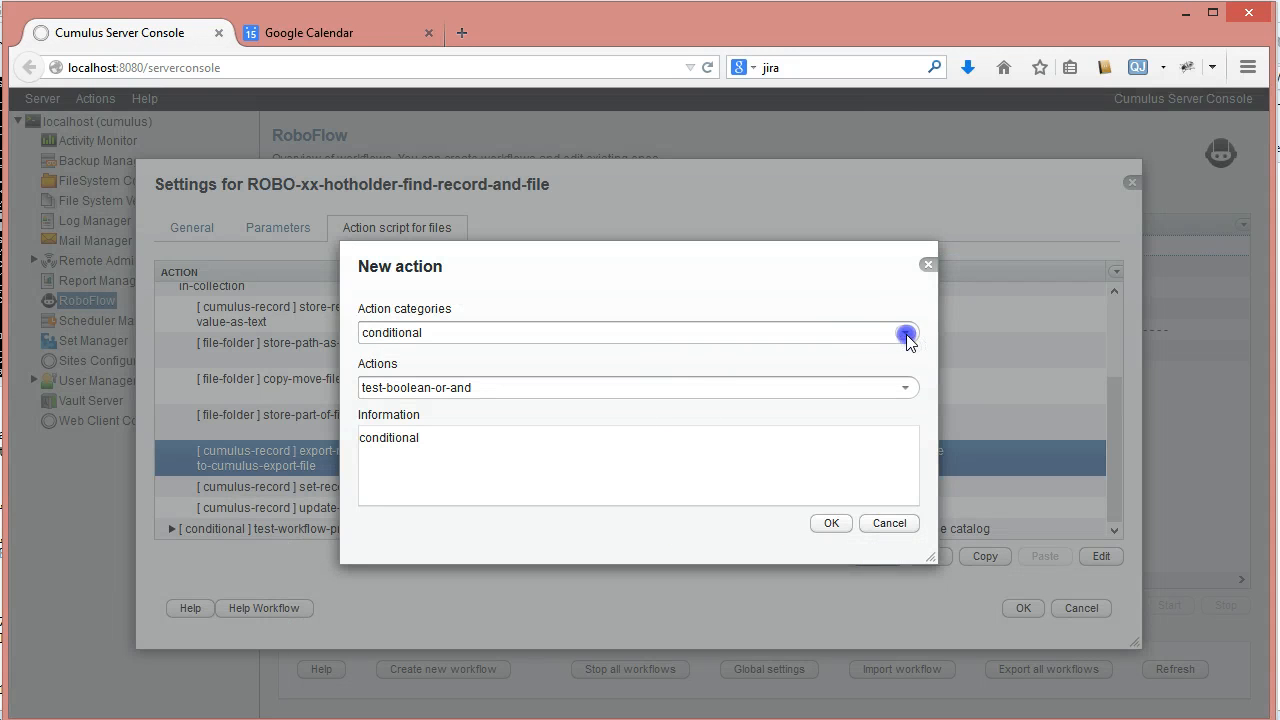
{"action": "left_click", "coordinate": [509, 466]}
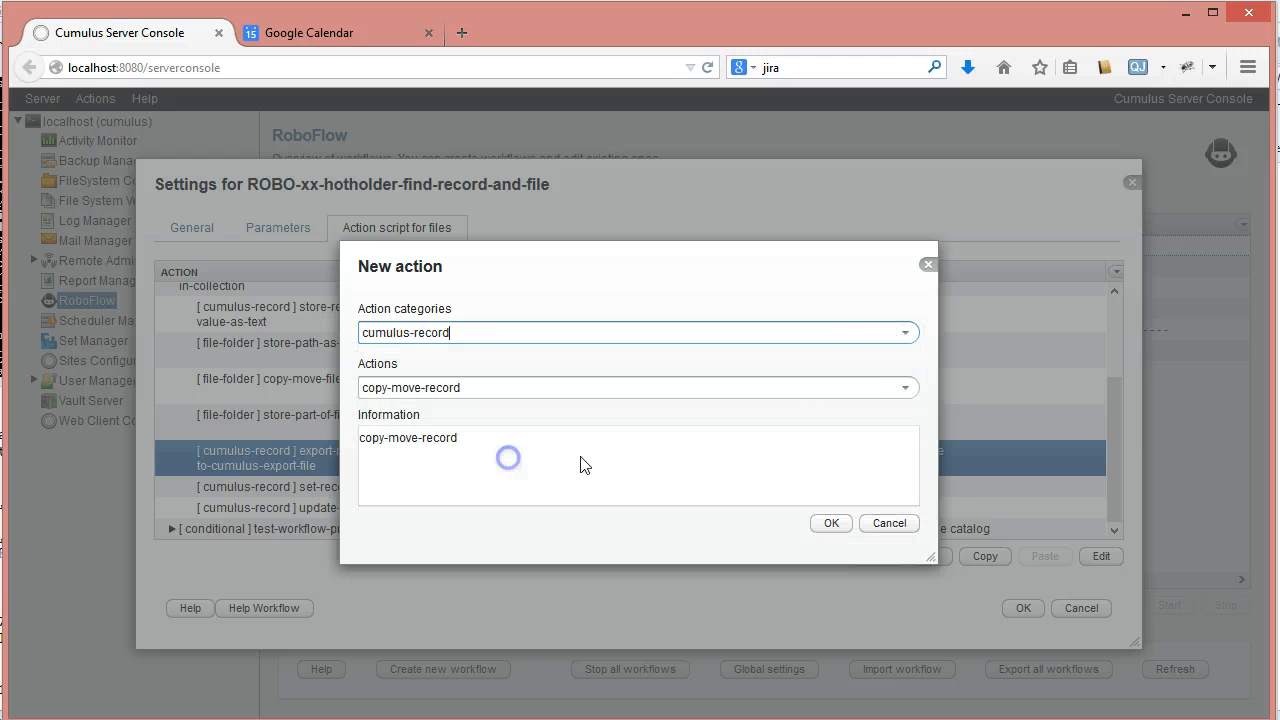
{"action": "left_click", "coordinate": [905, 388]}
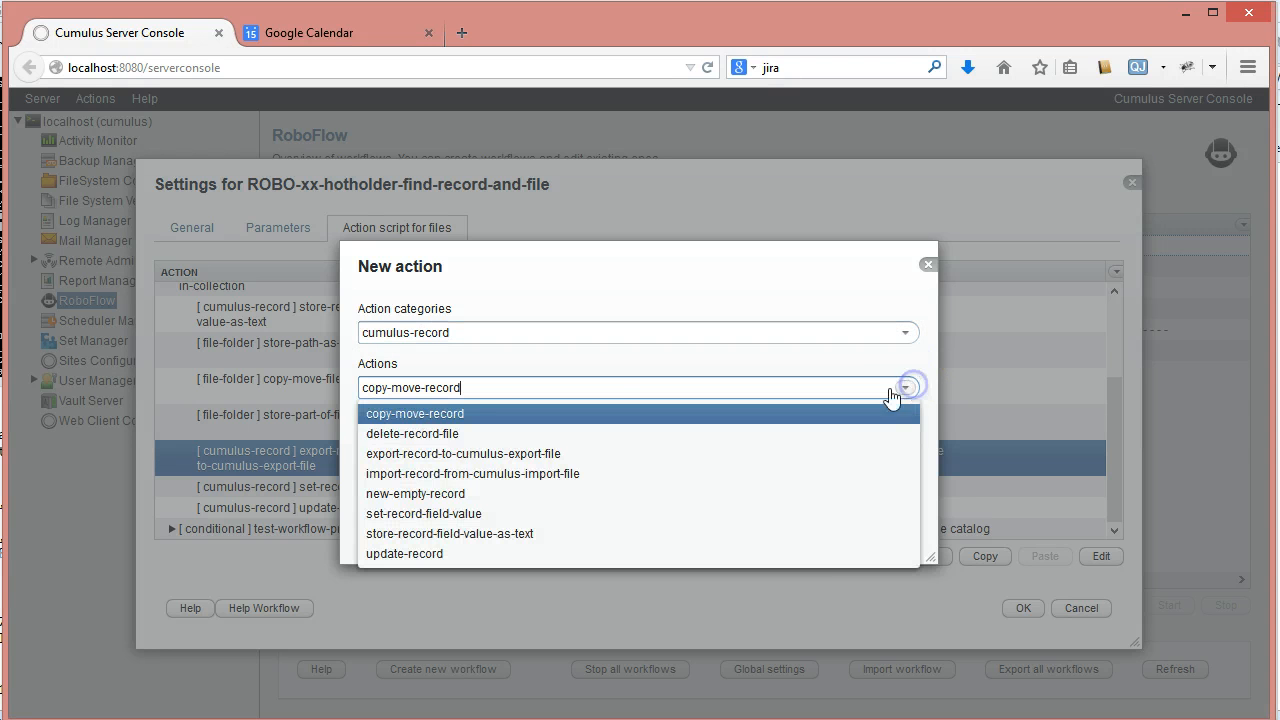
{"action": "left_click", "coordinate": [430, 474]}
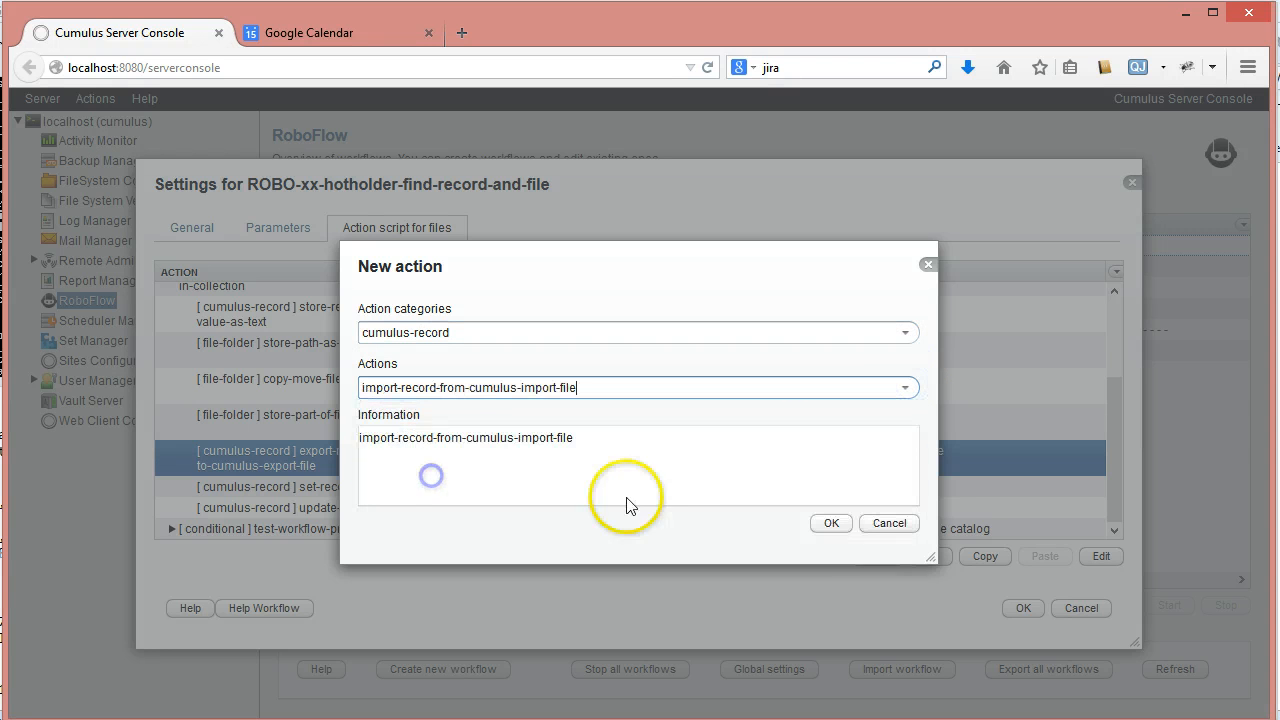
{"action": "left_click", "coordinate": [830, 523]}
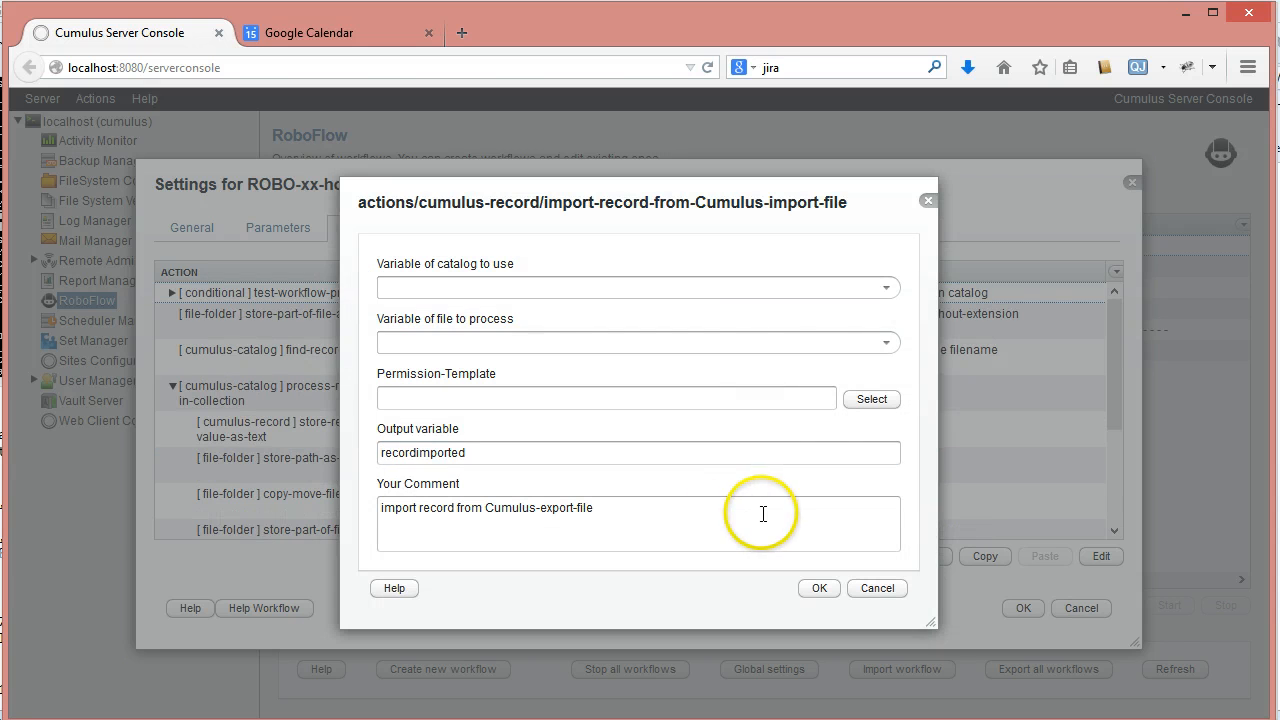
- Set the import action's catalog variable to hot and its file variable to export-file-of-the-record
{"action": "left_click", "coordinate": [886, 288]}
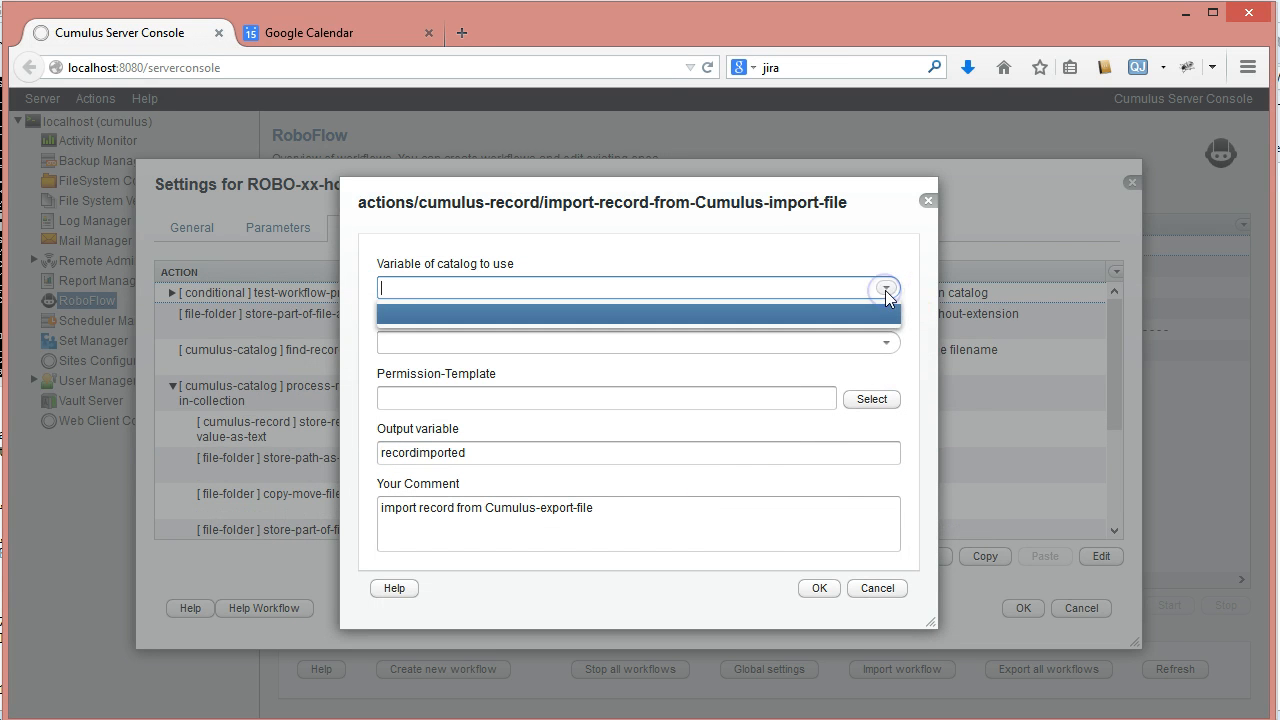
{"action": "left_click", "coordinate": [886, 289]}
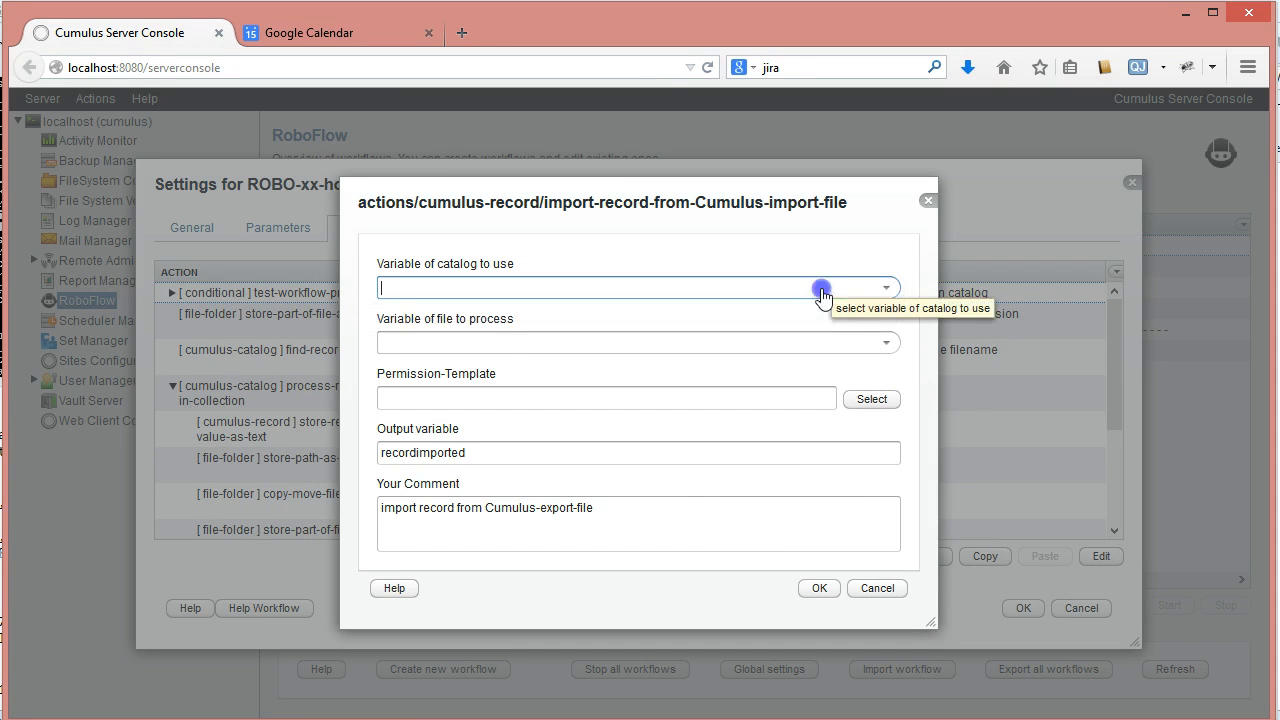
{"action": "type", "text": "hot"}
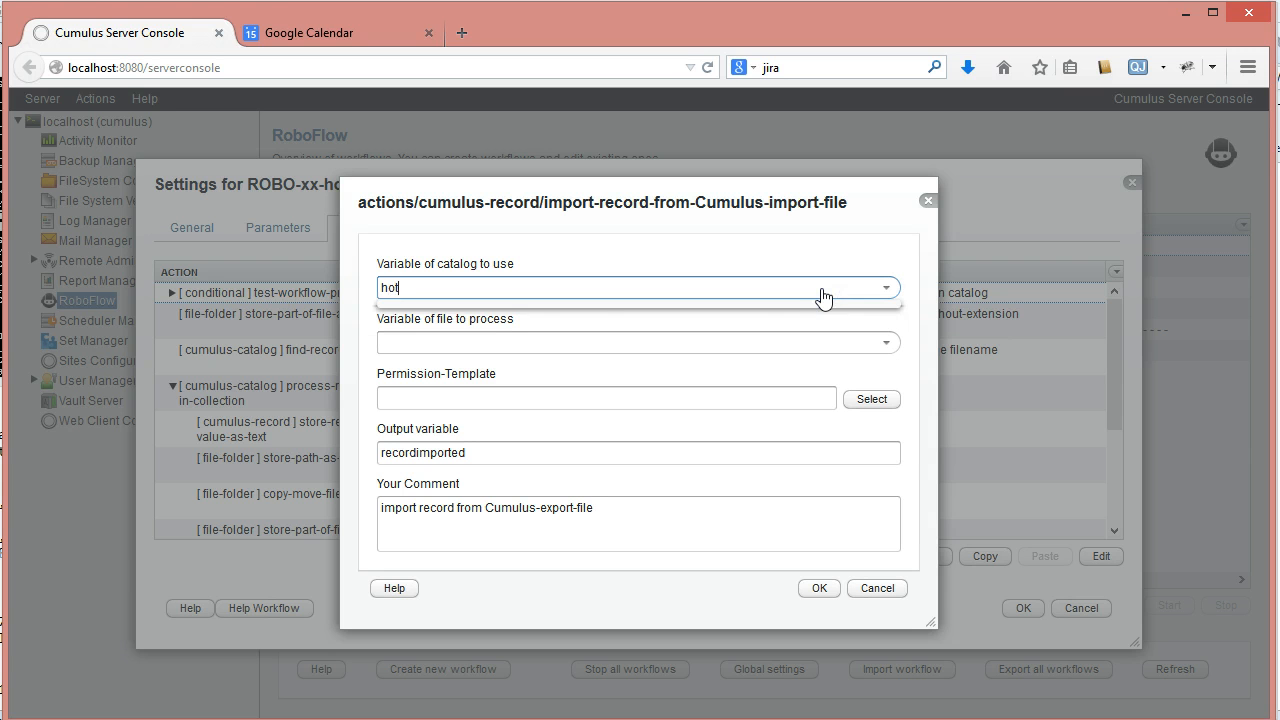
{"action": "left_click", "coordinate": [823, 296]}
{"action": "left_click", "coordinate": [561, 350]}
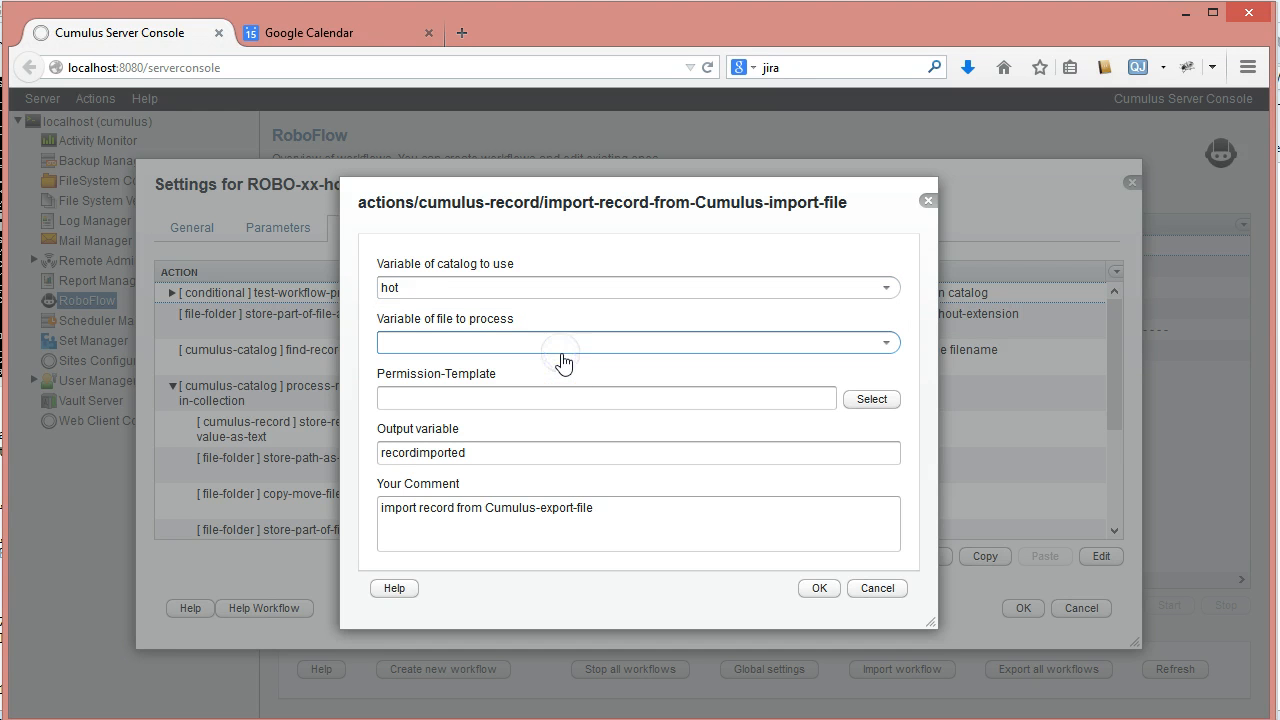
{"action": "left_click", "coordinate": [875, 345]}
{"action": "left_click", "coordinate": [465, 345]}
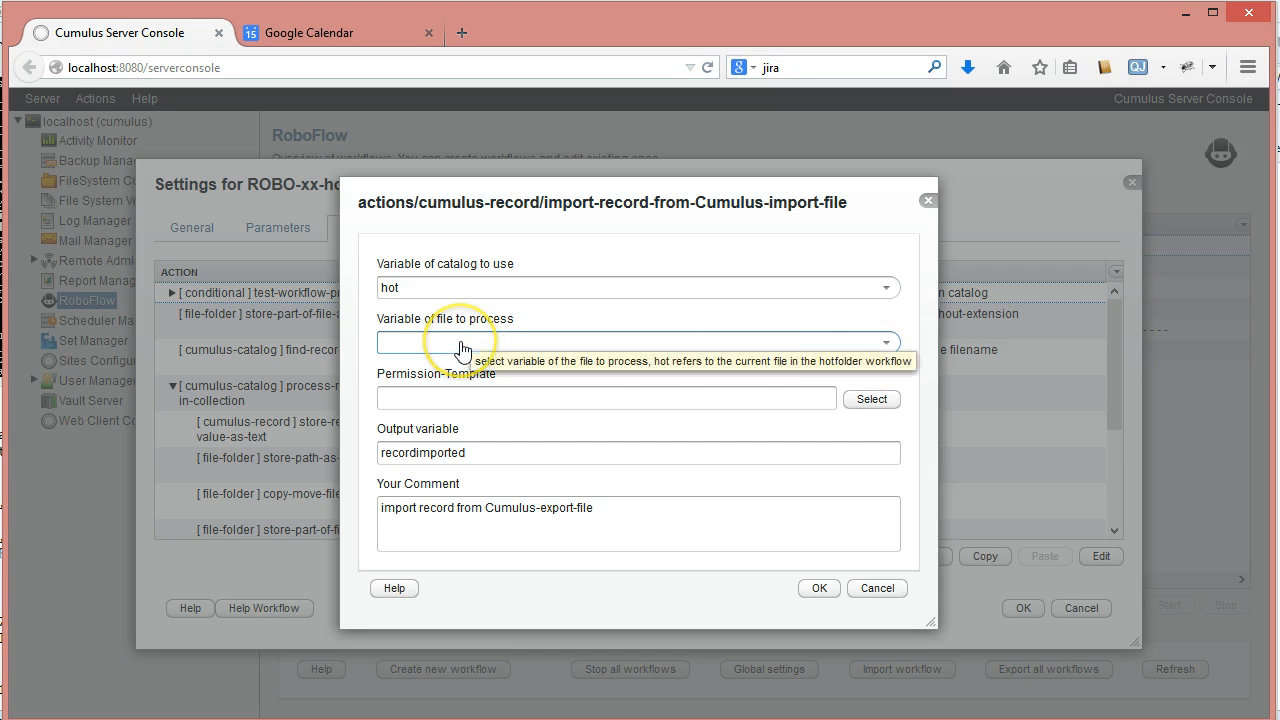
{"action": "left_click", "coordinate": [886, 343]}
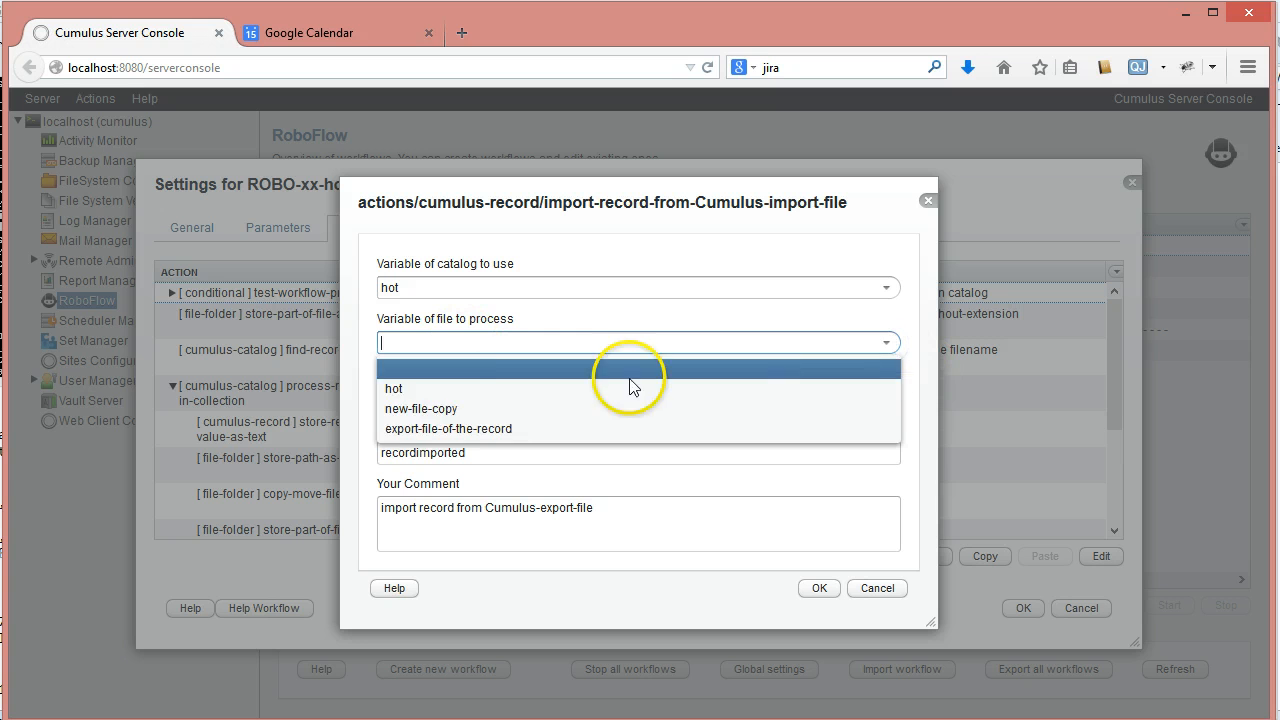
{"action": "left_click", "coordinate": [390, 428]}
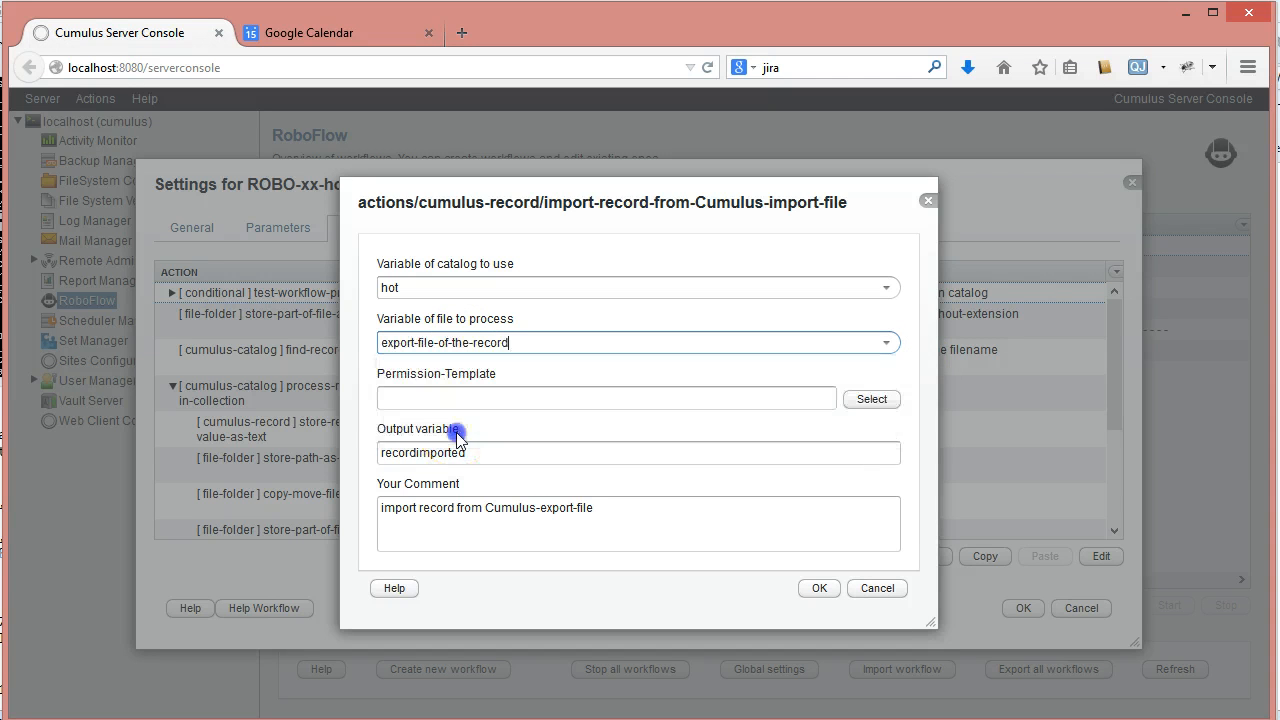
- Assign the Default Permissions template from Sample Catalog as the import action's permission template
{"action": "left_click", "coordinate": [417, 397]}
{"action": "left_click", "coordinate": [878, 400]}
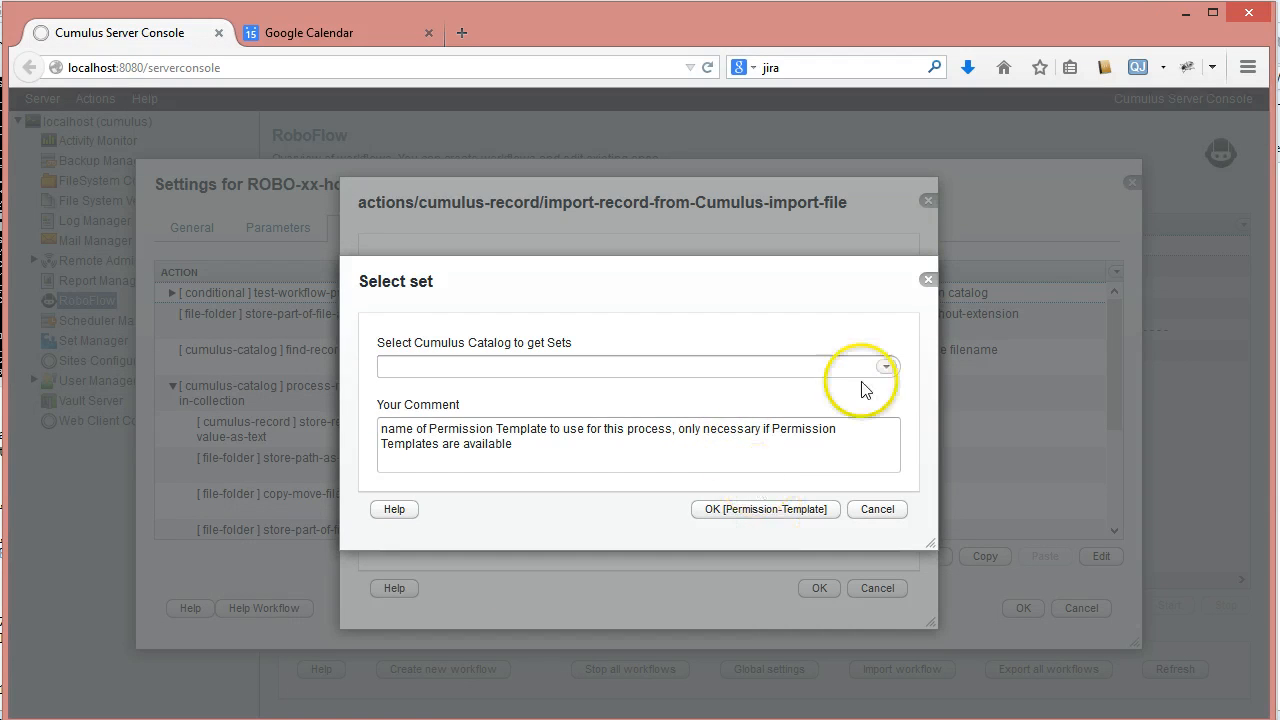
{"action": "left_click", "coordinate": [886, 367]}
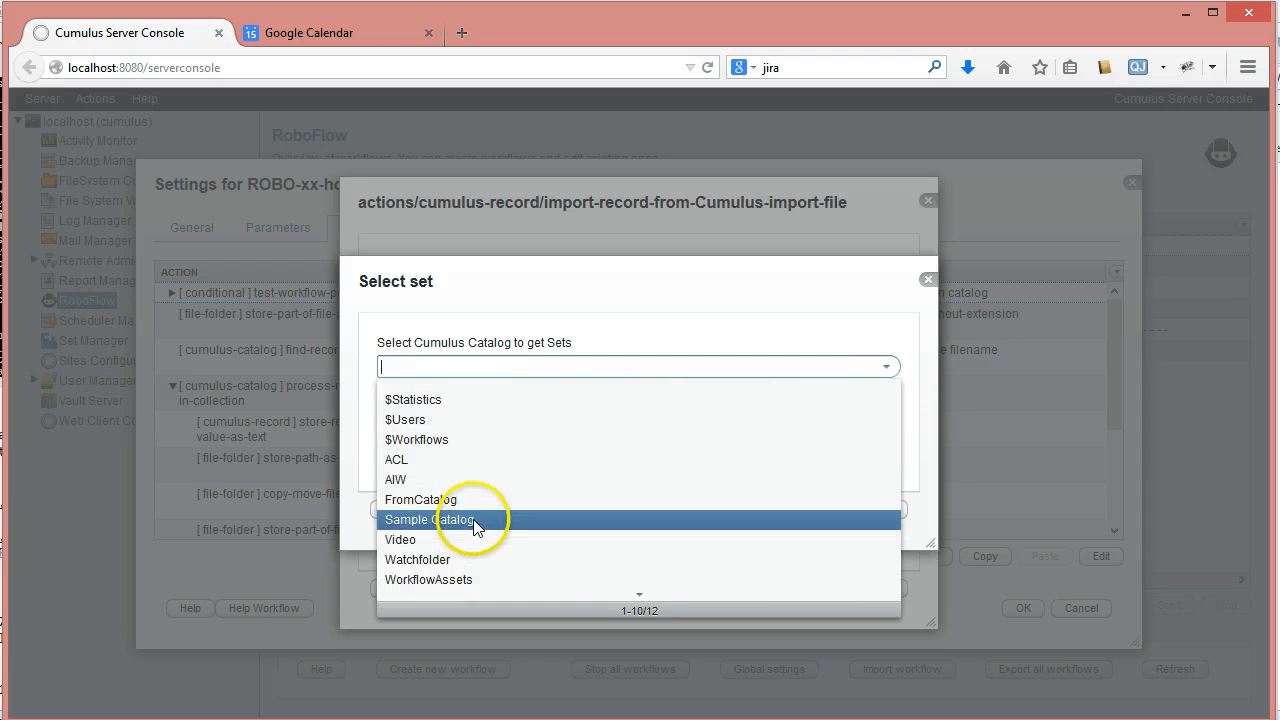
{"action": "left_click", "coordinate": [521, 519]}
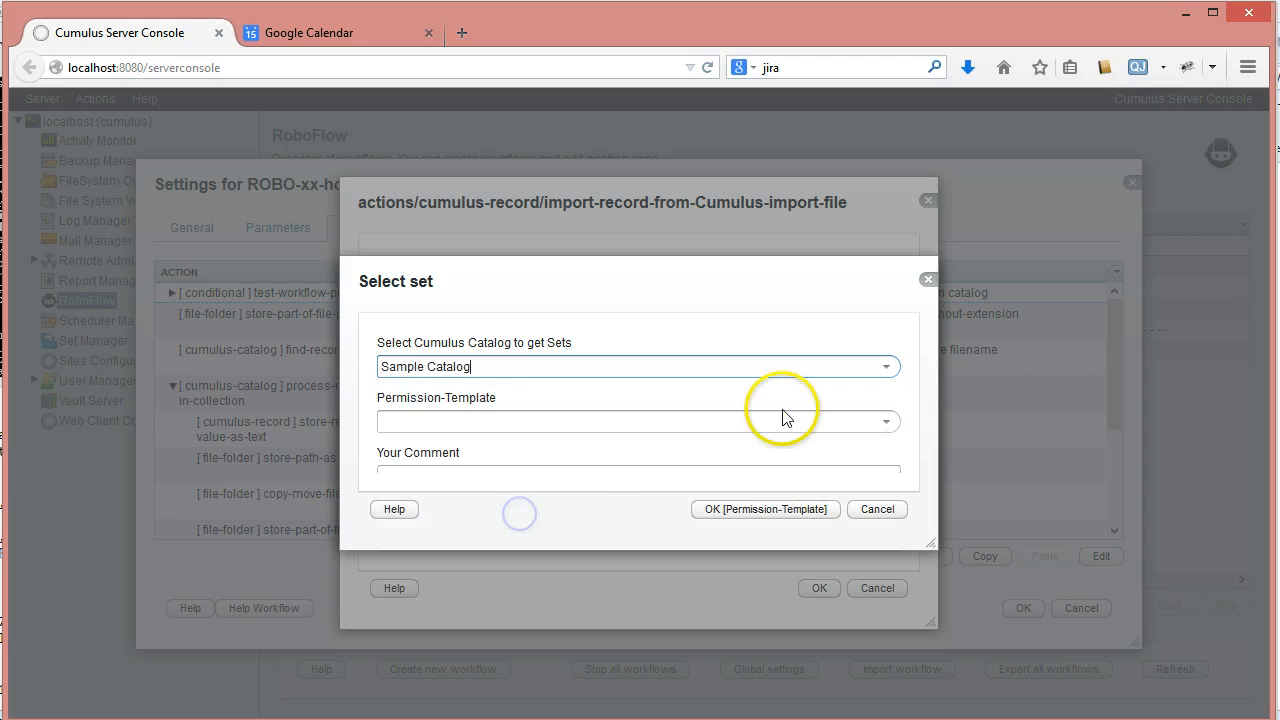
{"action": "left_click", "coordinate": [885, 421]}
{"action": "left_click", "coordinate": [572, 467]}
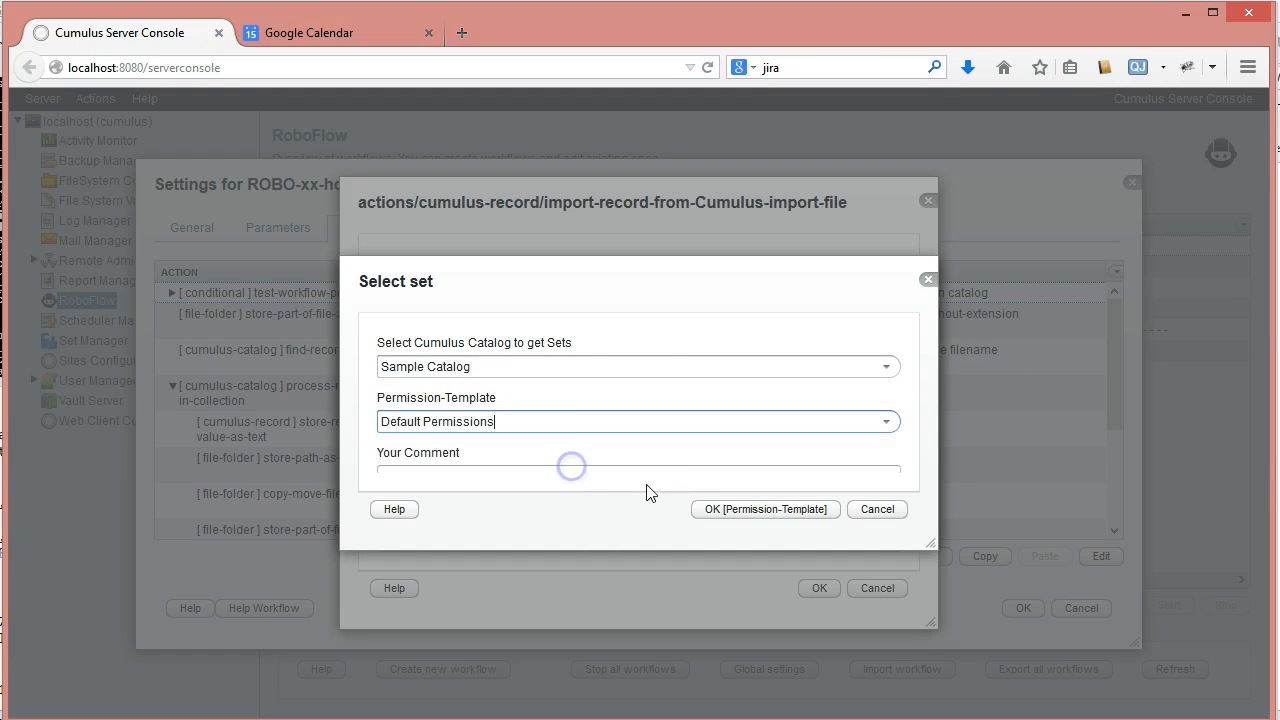
{"action": "left_click", "coordinate": [760, 509]}
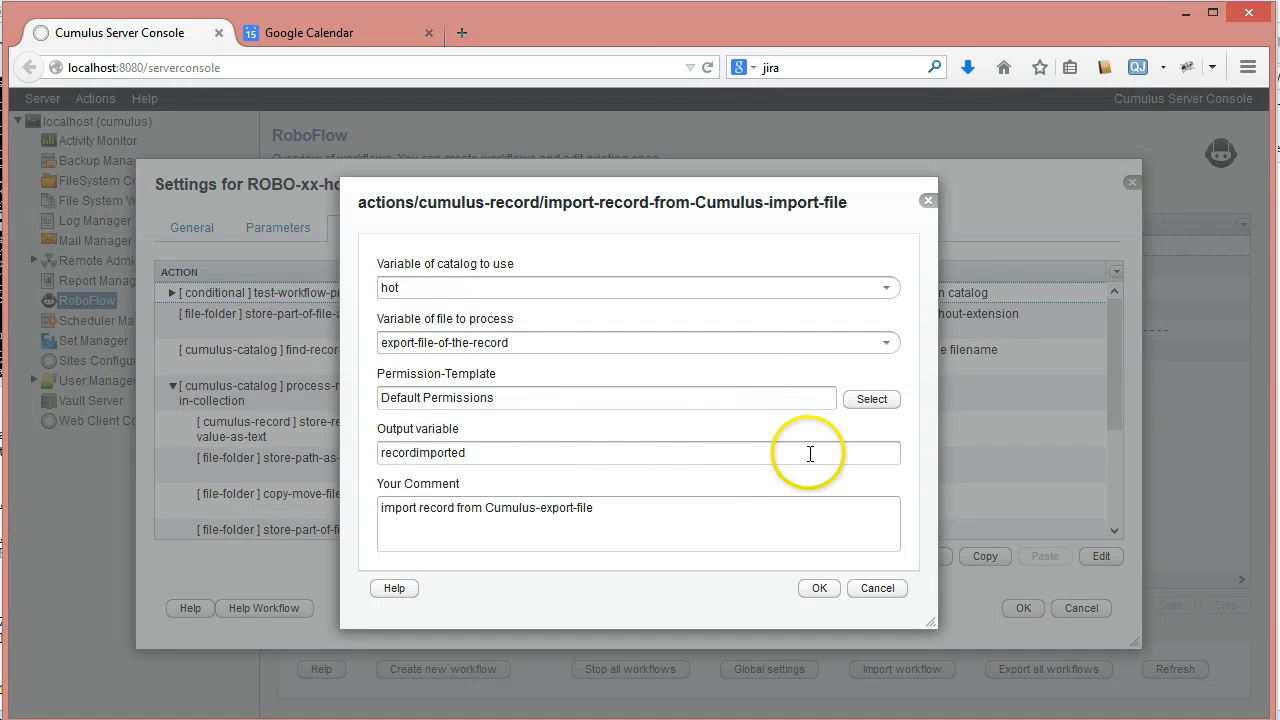
- Name the import action's output variable new-record and save the action
{"action": "left_click", "coordinate": [470, 451]}
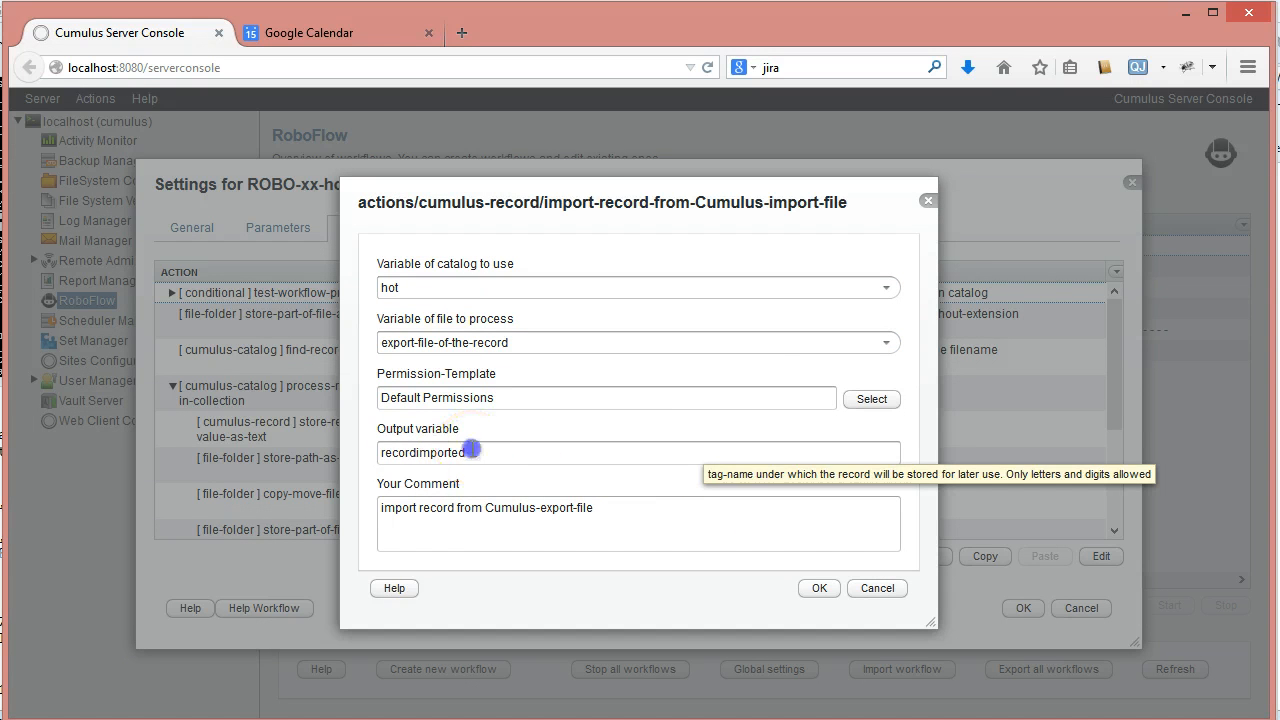
{"action": "key", "text": "ctrl+a"}
{"action": "type", "text": "ne"}
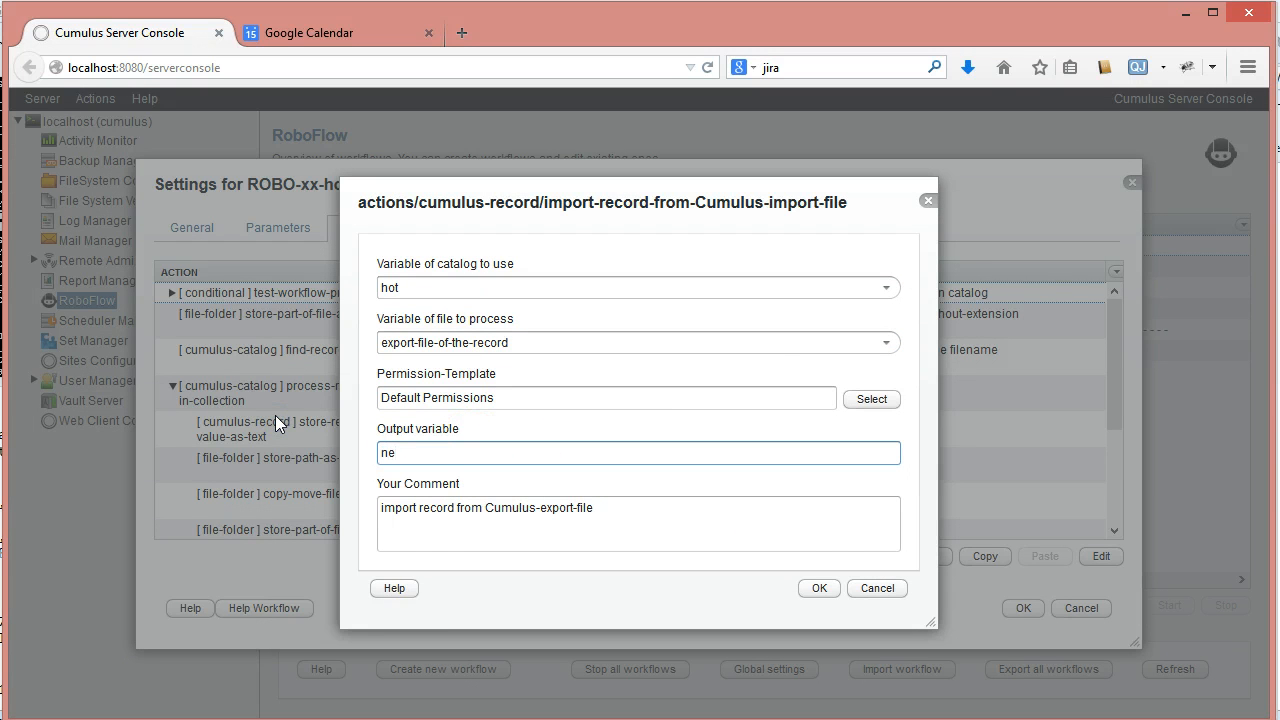
{"action": "type", "text": "w-record"}
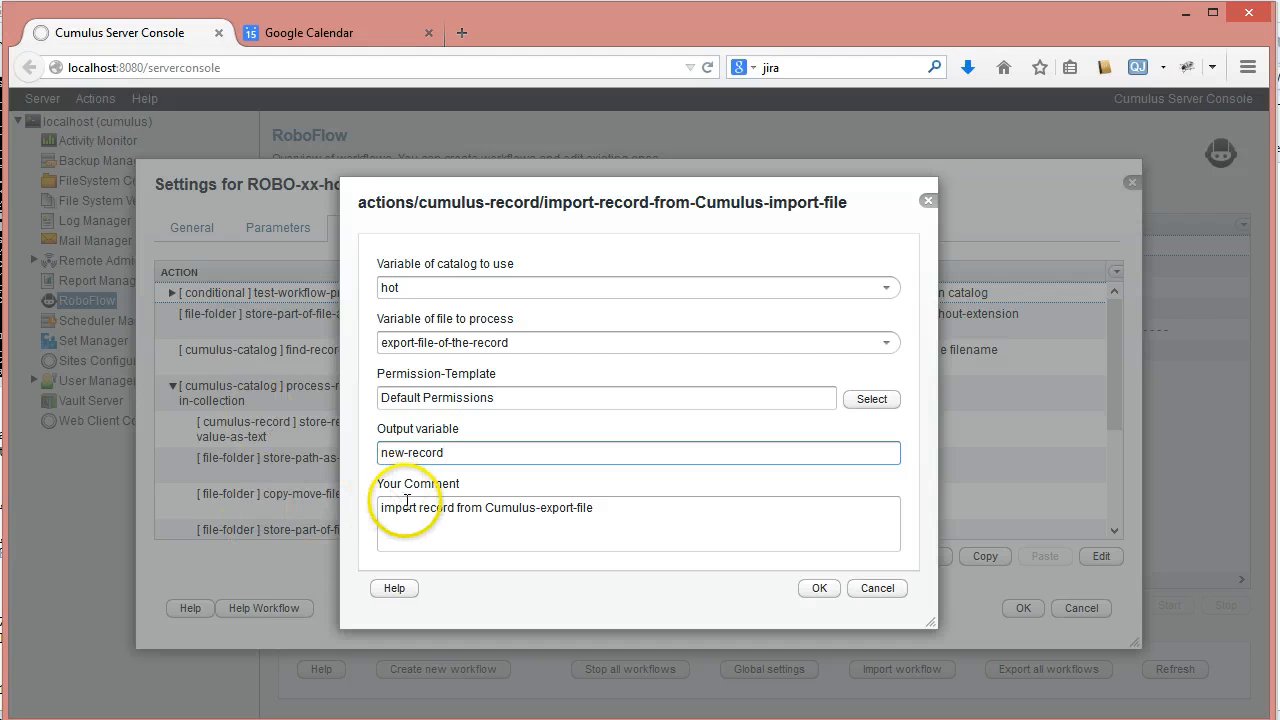
{"action": "left_click", "coordinate": [830, 591]}
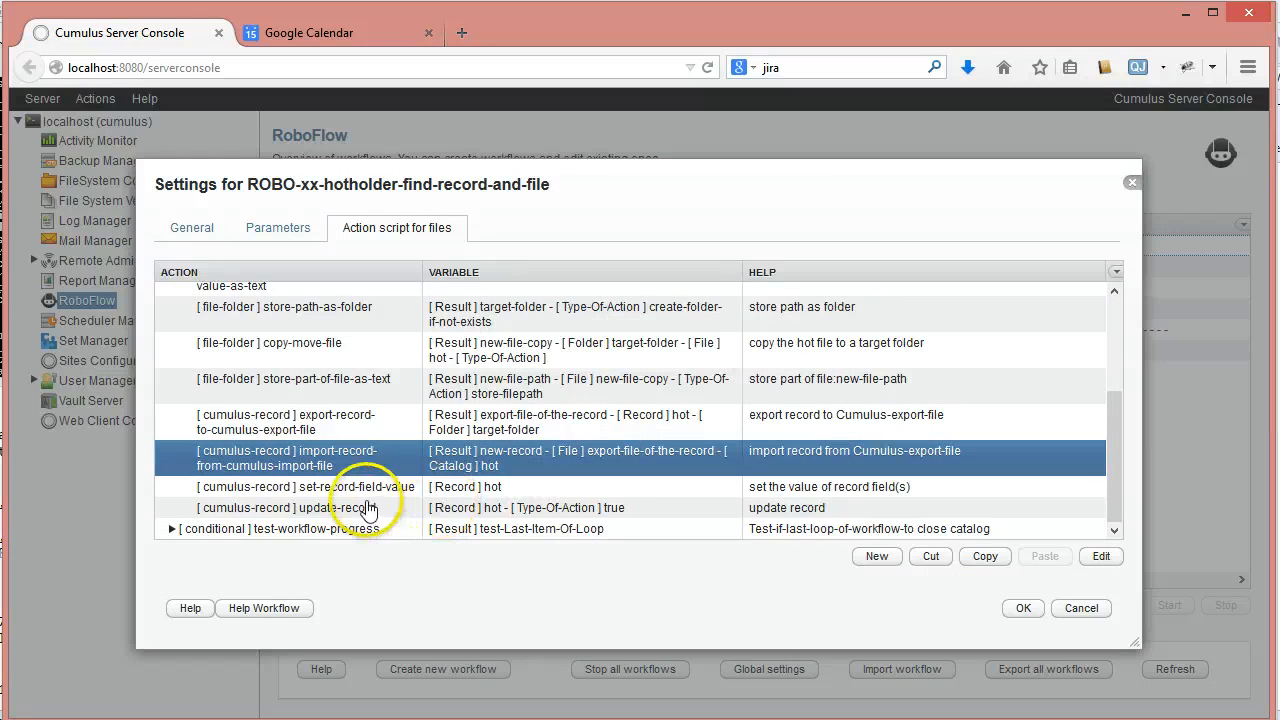
- Set the set-record-field-value action's record variable to new-record, keeping new-file-path as its text variable, and save the action
{"action": "left_click", "coordinate": [377, 490]}
{"action": "double_click", "coordinate": [379, 493]}
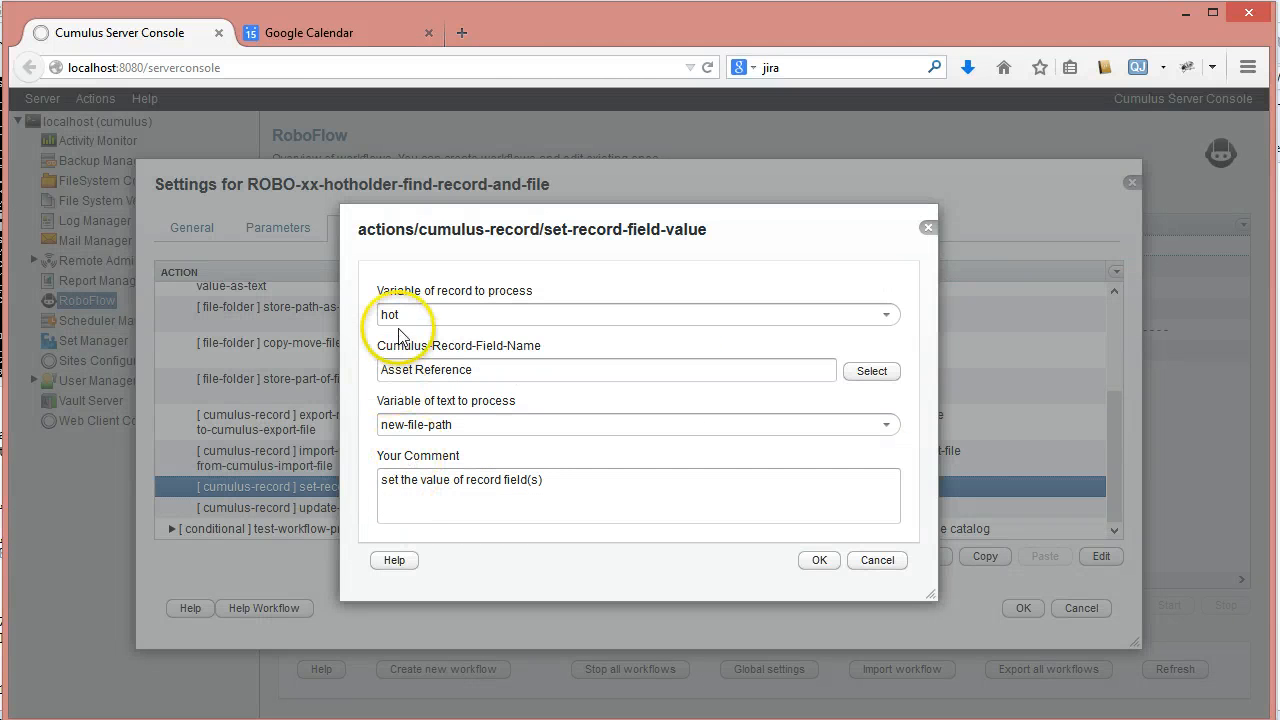
{"action": "left_click", "coordinate": [886, 314]}
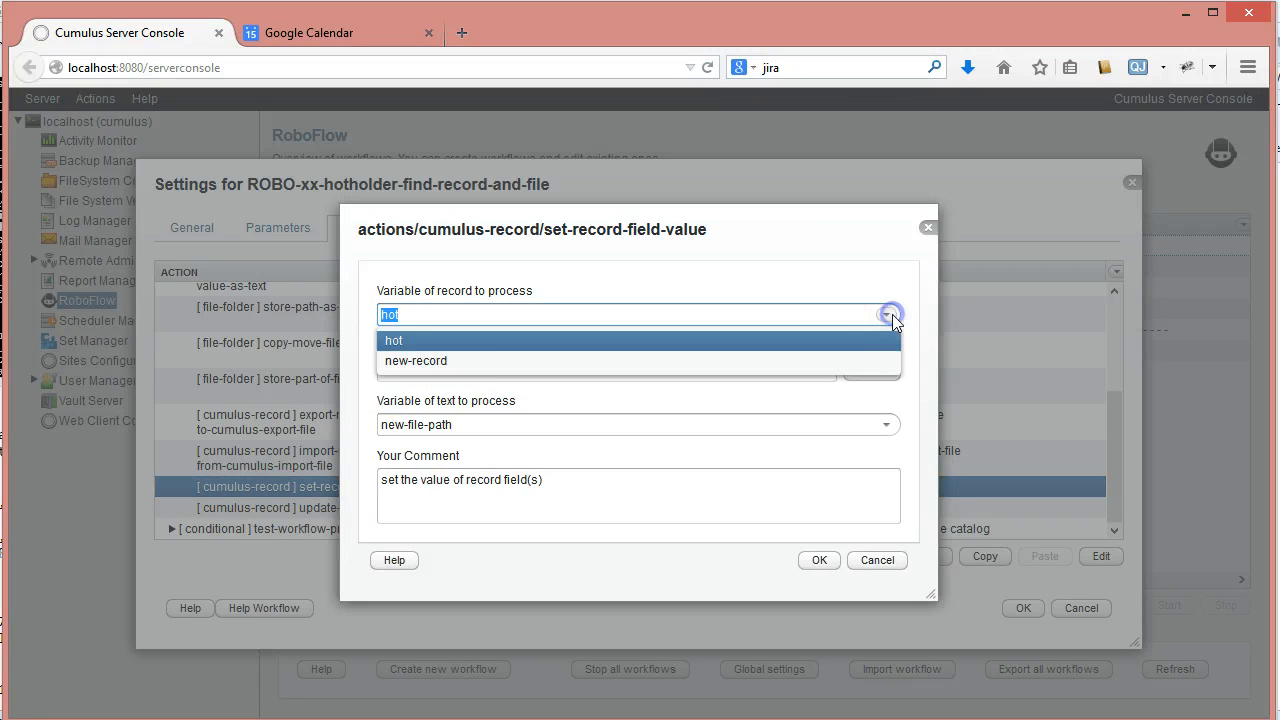
{"action": "left_click", "coordinate": [475, 362]}
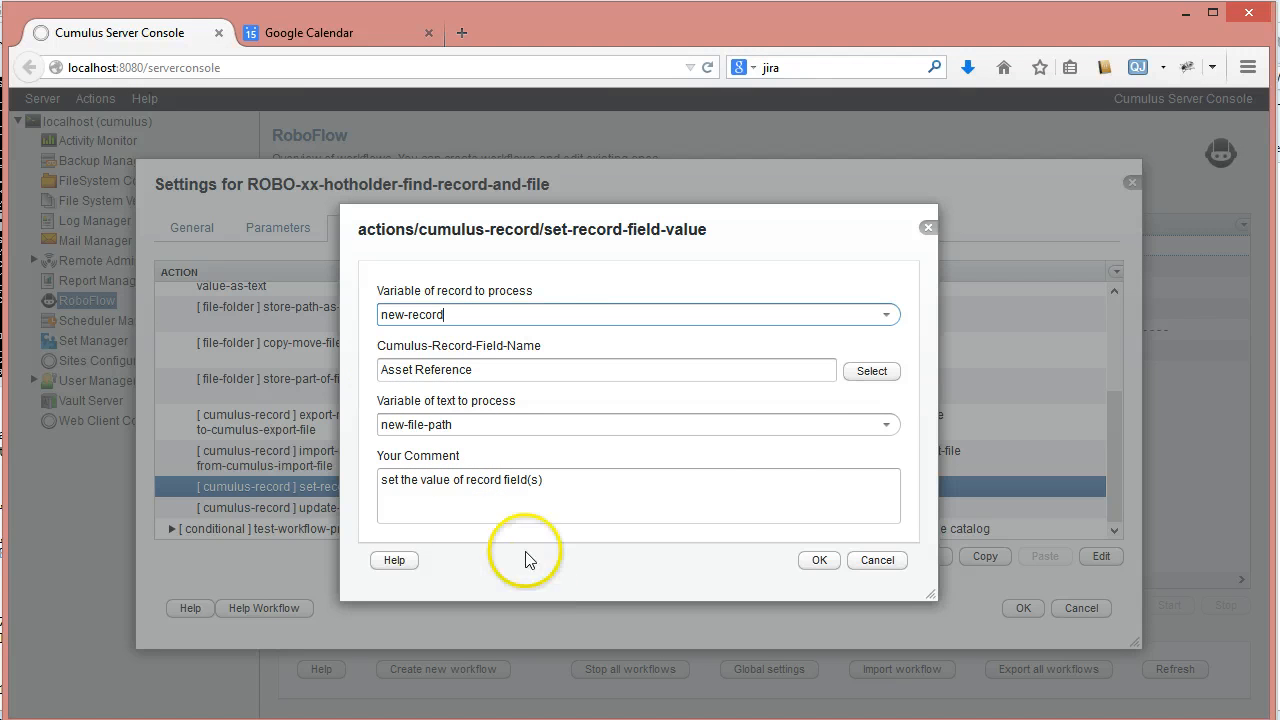
{"action": "left_click", "coordinate": [886, 426]}
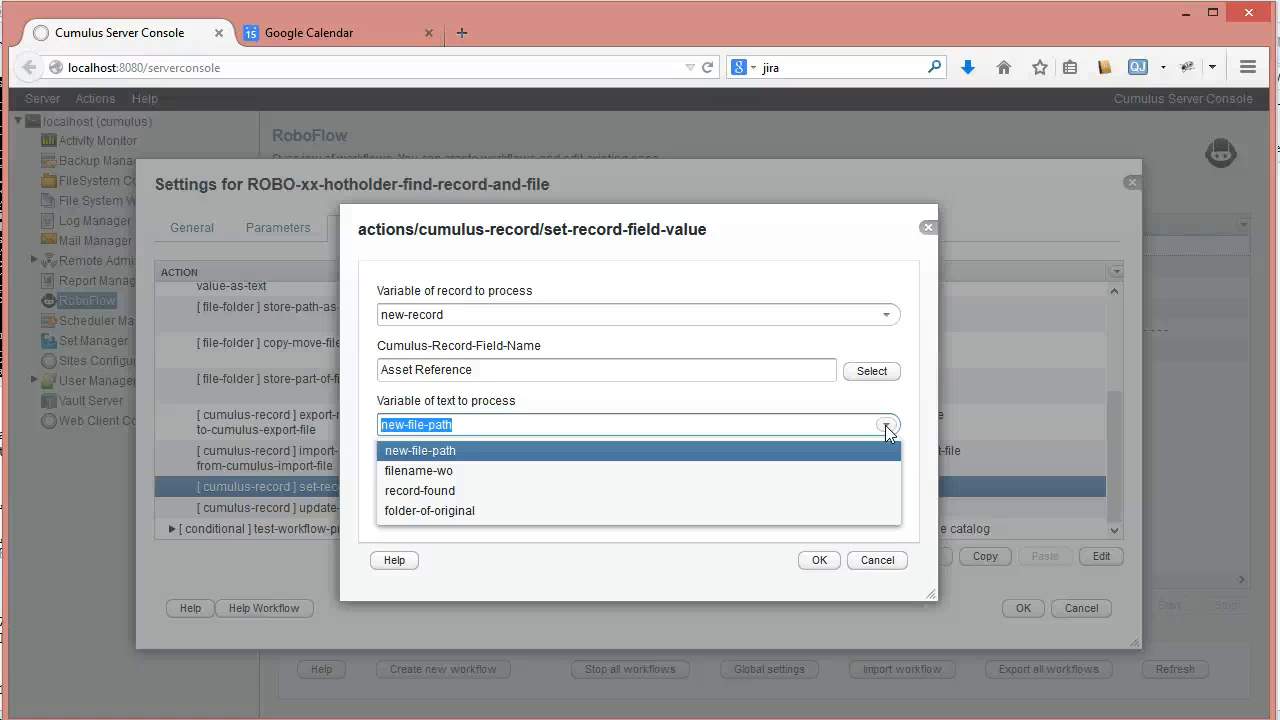
{"action": "left_click", "coordinate": [886, 426]}
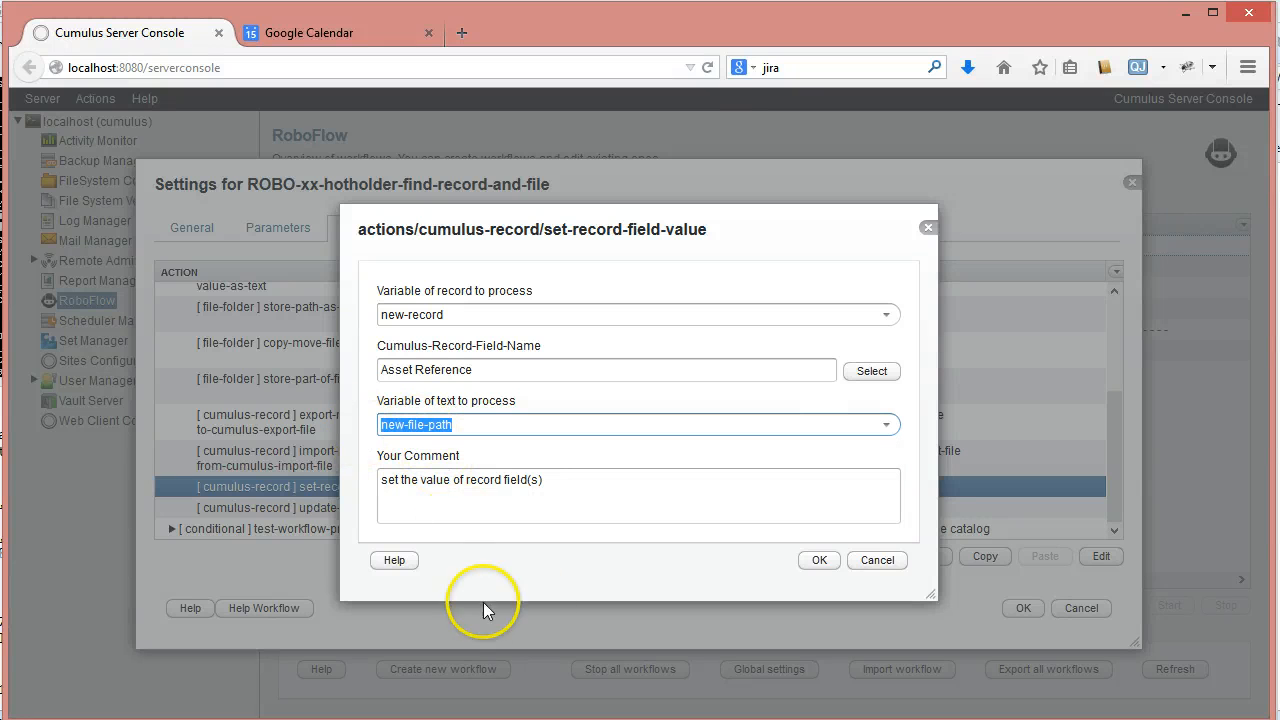
{"action": "left_click", "coordinate": [820, 566]}
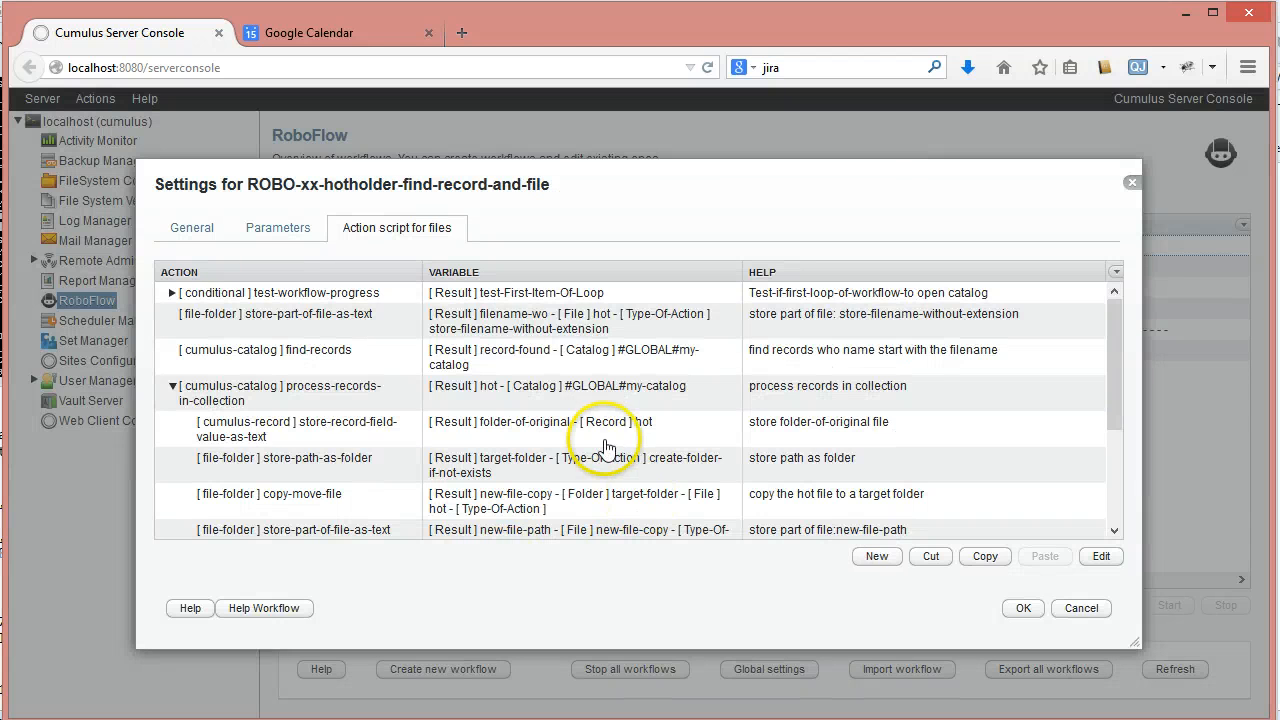
- Set the update-record action's record variable to new-record and save the action
{"action": "scroll", "coordinate": [600, 409], "scroll_direction": "down", "scroll_amount": 5}
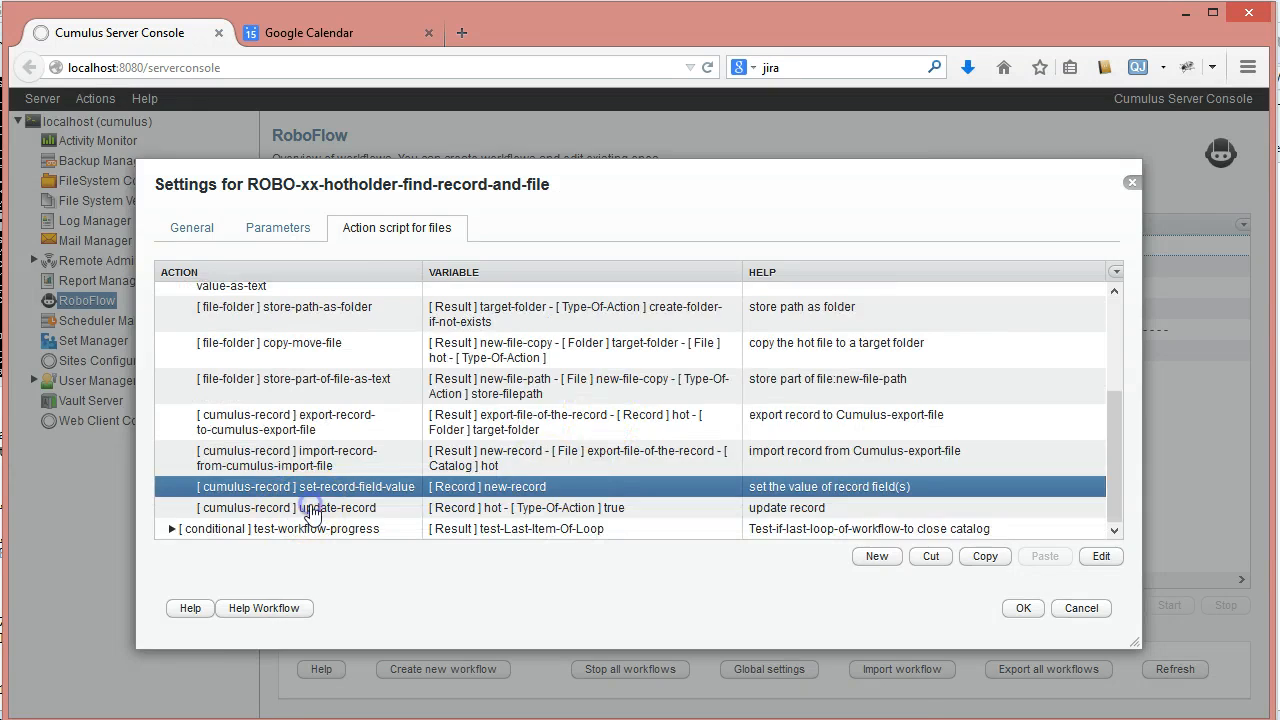
{"action": "double_click", "coordinate": [311, 510]}
{"action": "left_click", "coordinate": [888, 288]}
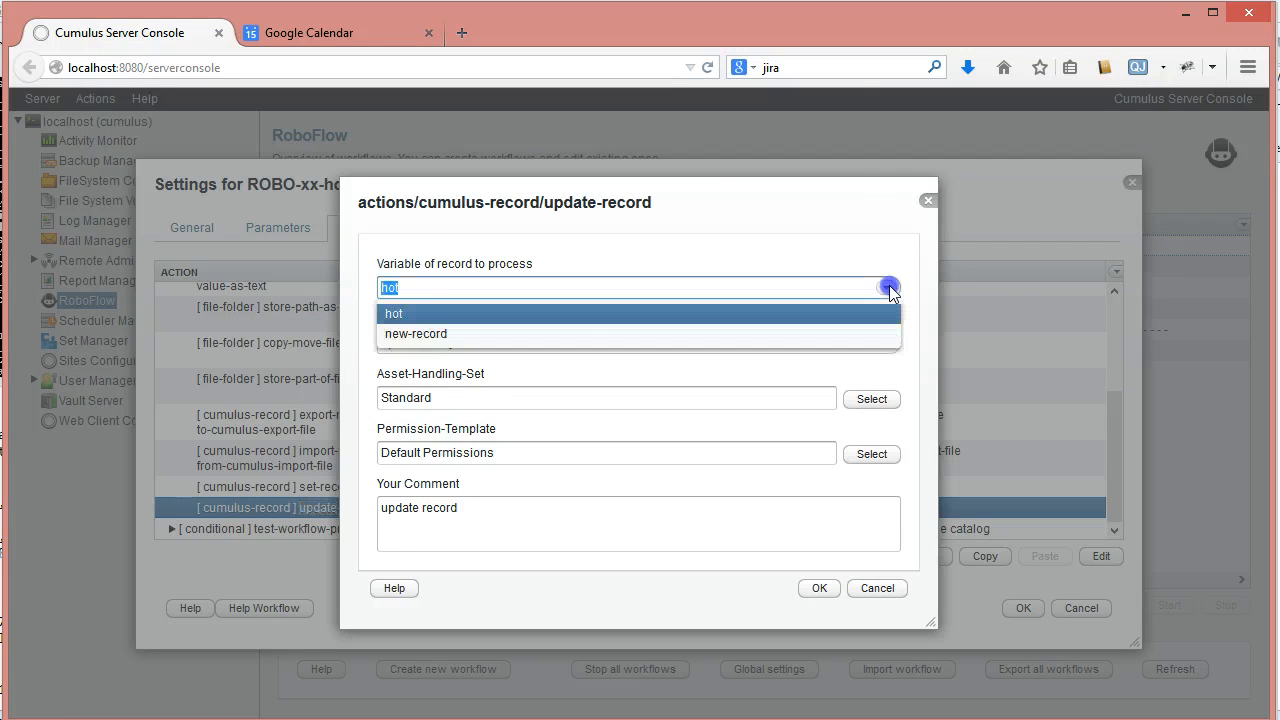
{"action": "left_click", "coordinate": [420, 334]}
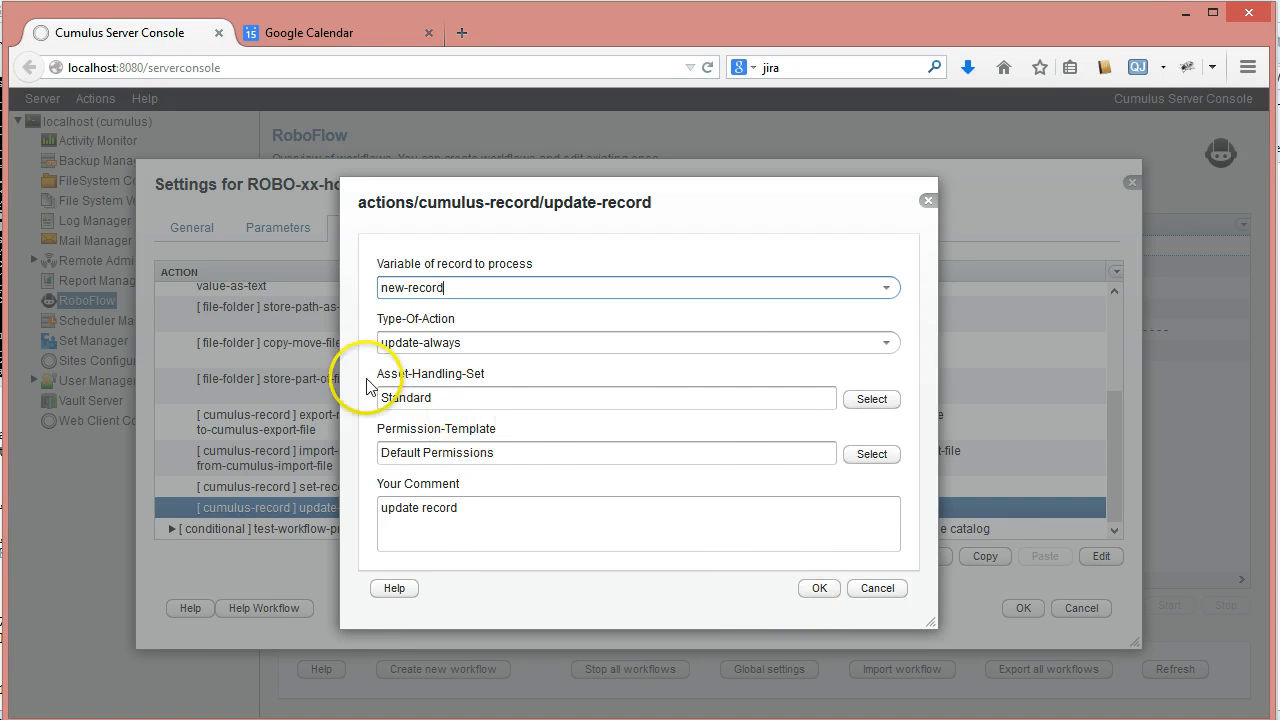
{"action": "left_click", "coordinate": [822, 589]}
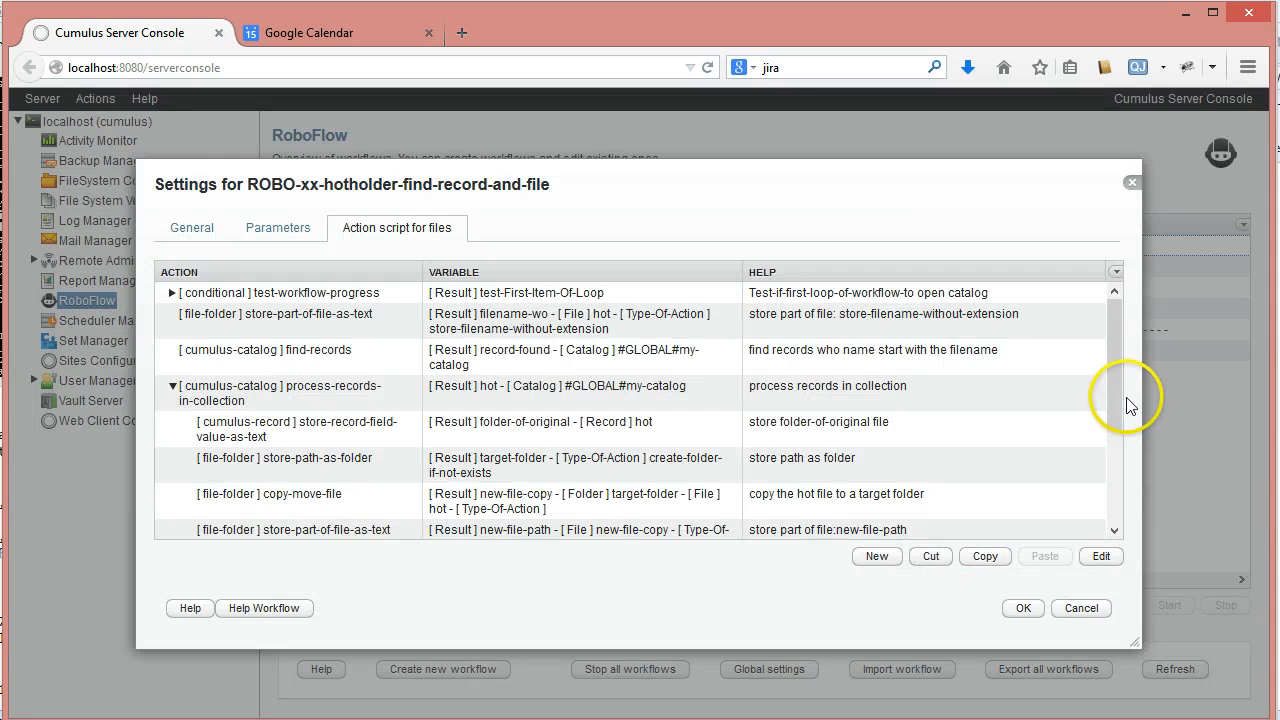
{"action": "left_click_drag", "start_coordinate": [1128, 405], "coordinate": [1138, 528]}
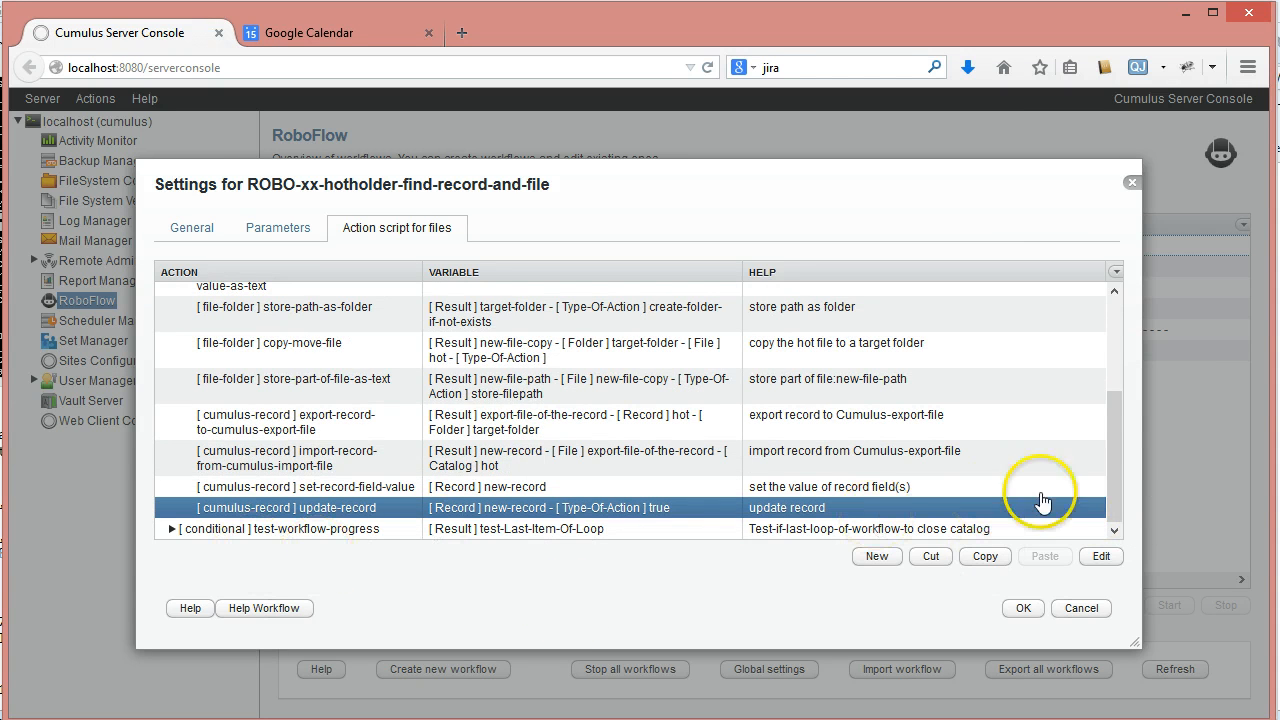
- Add a delete-file action from the file-folder category after the import-record-from-cumulus-import-file action
{"action": "left_click_drag", "start_coordinate": [1114, 478], "coordinate": [1117, 478]}
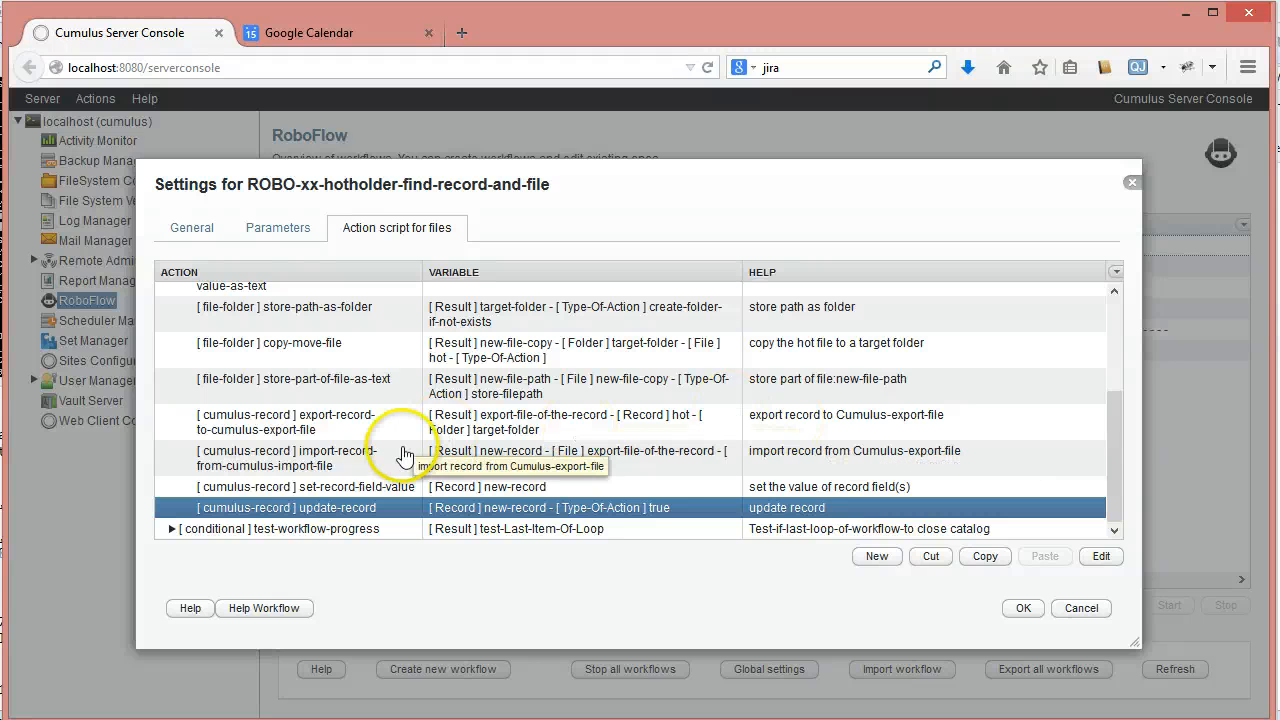
{"action": "left_click", "coordinate": [558, 460]}
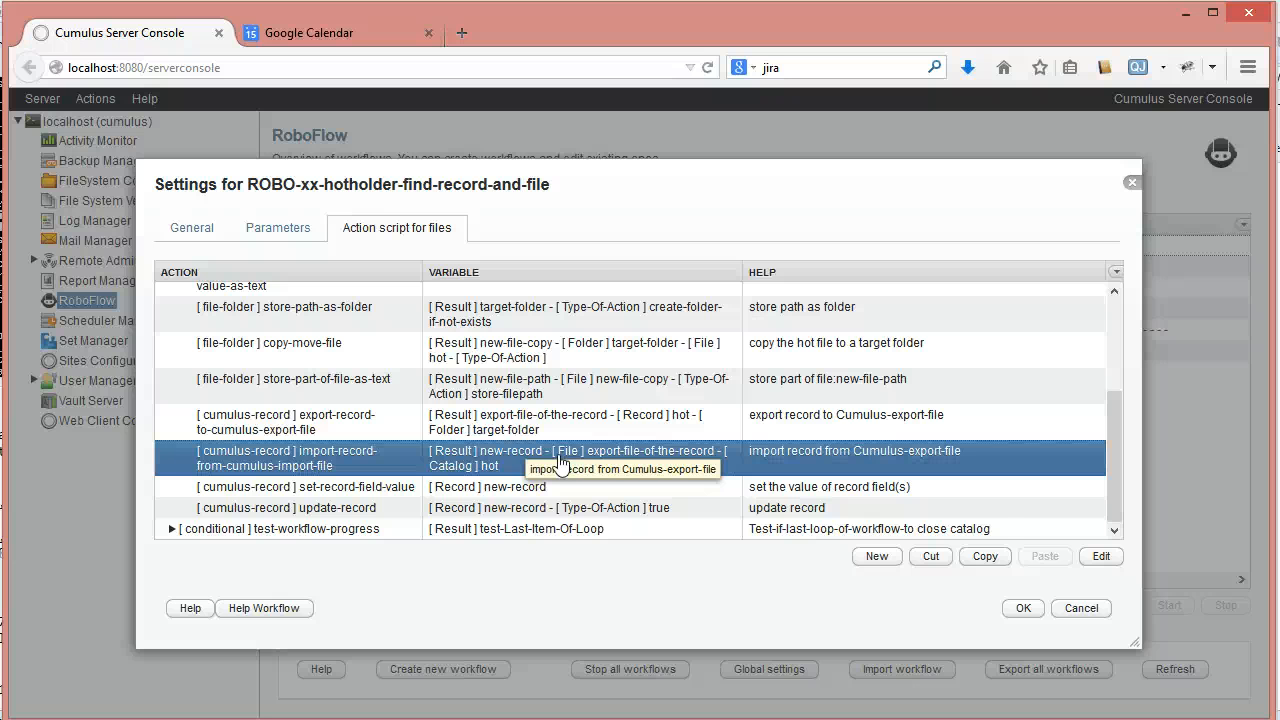
{"action": "left_click", "coordinate": [481, 457]}
{"action": "left_click", "coordinate": [415, 458]}
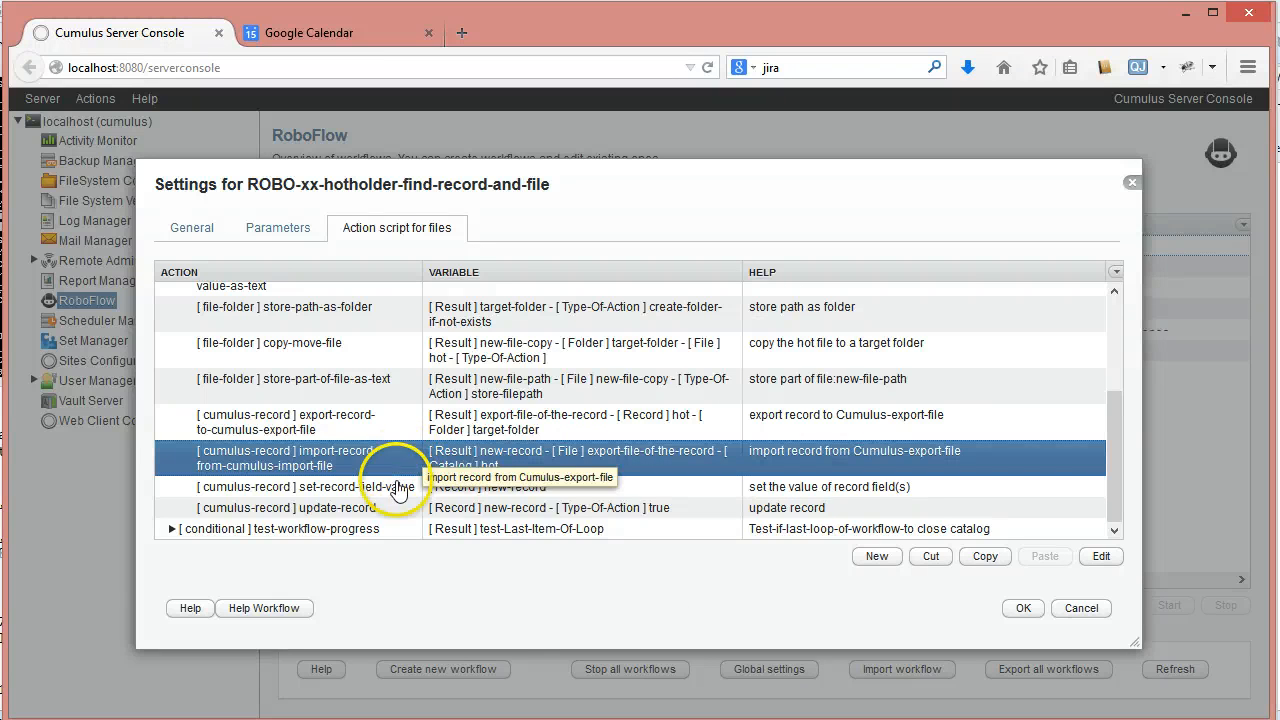
{"action": "left_click", "coordinate": [877, 557]}
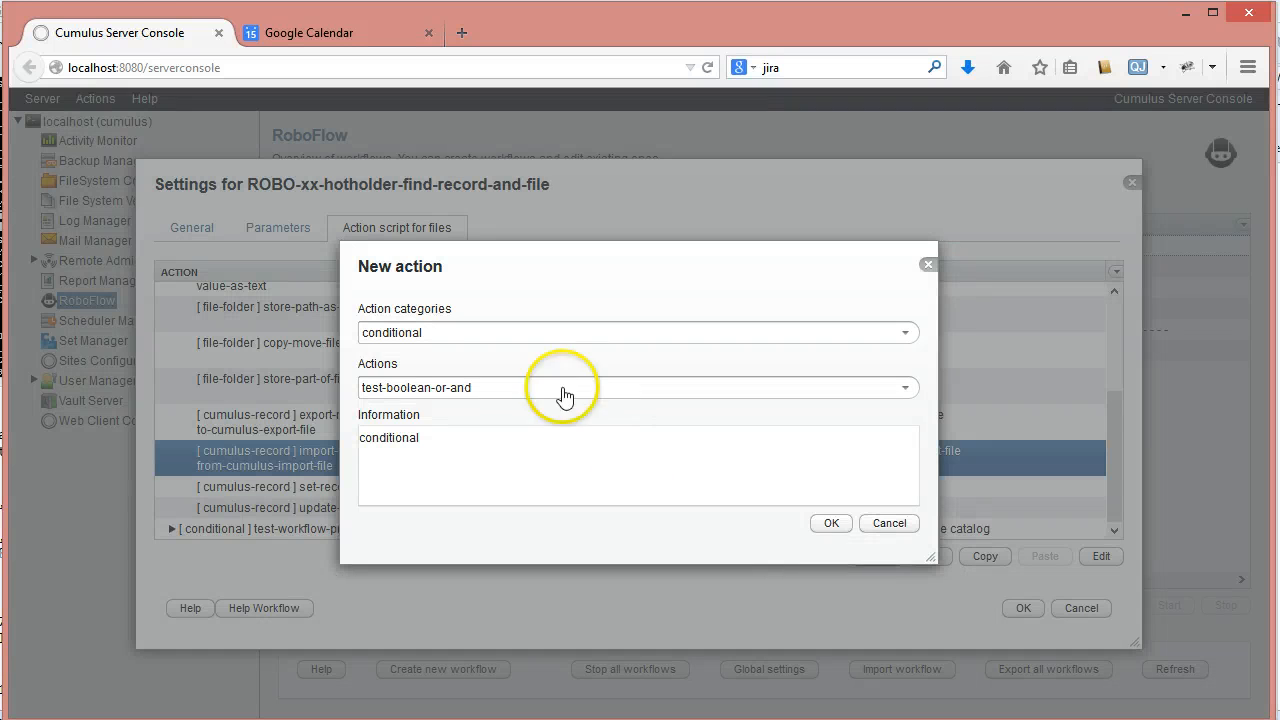
{"action": "left_click", "coordinate": [905, 332]}
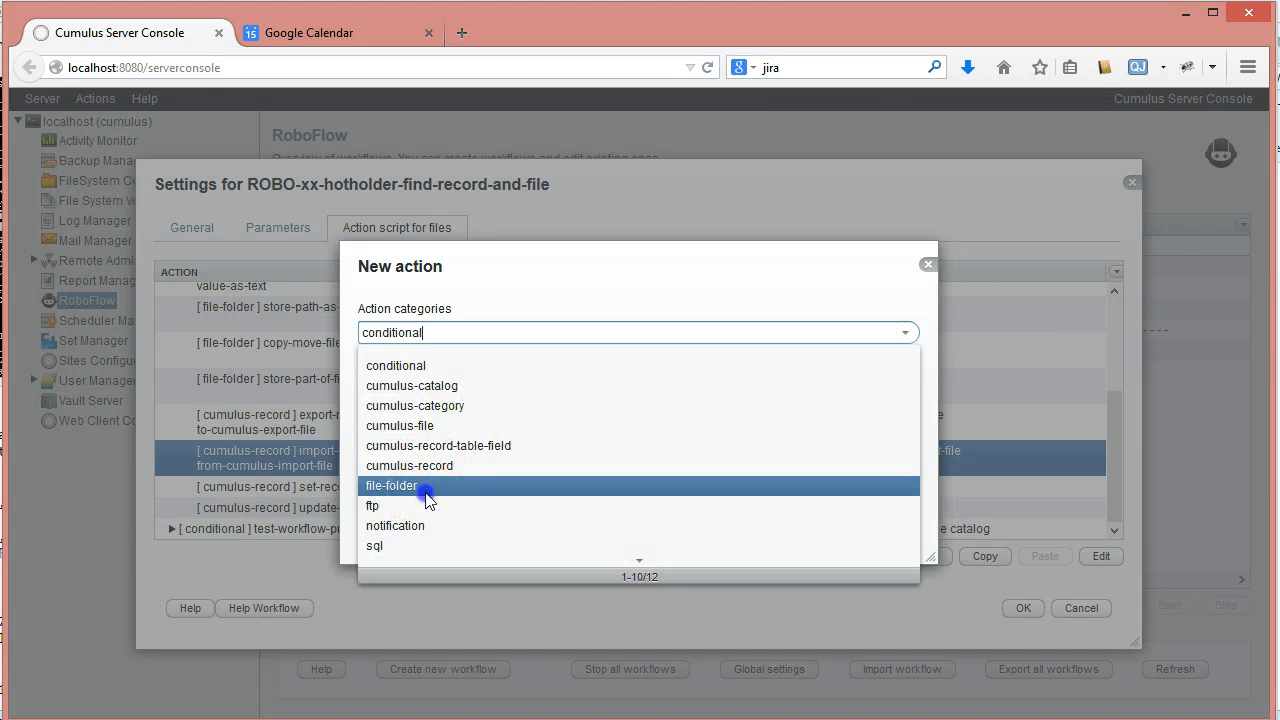
{"action": "left_click", "coordinate": [428, 486]}
{"action": "left_click", "coordinate": [905, 388]}
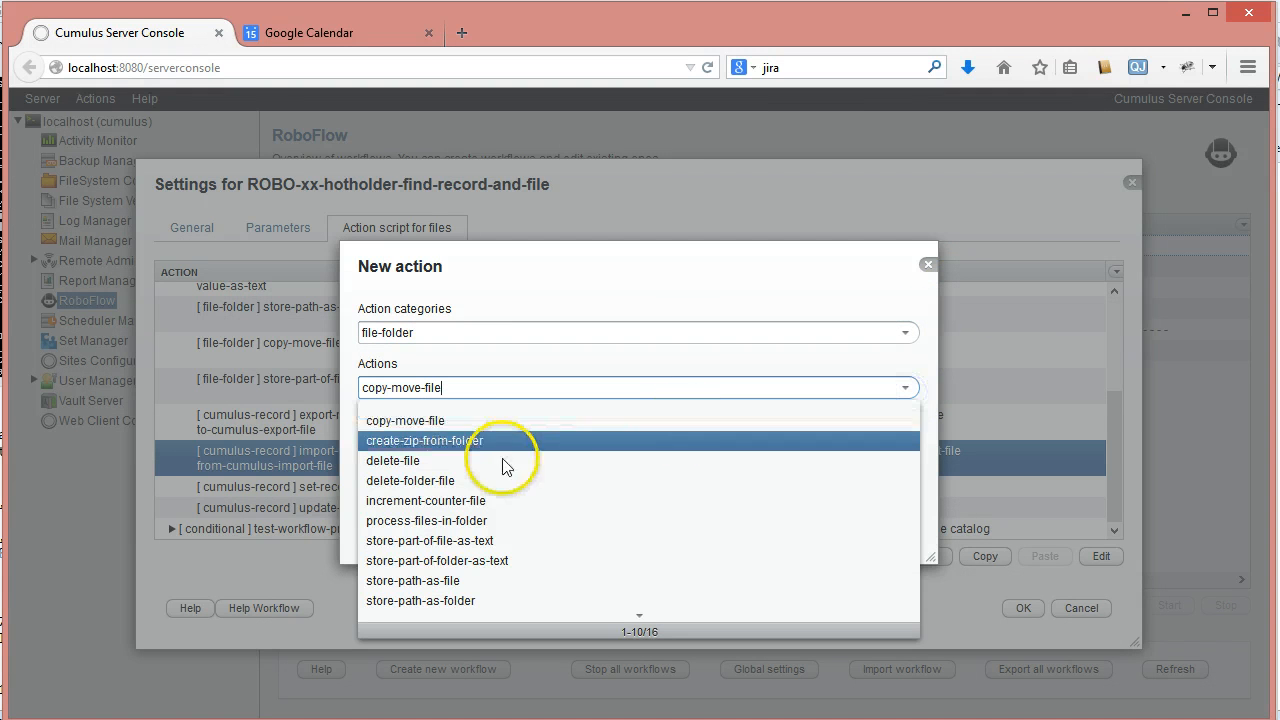
{"action": "left_click", "coordinate": [424, 458]}
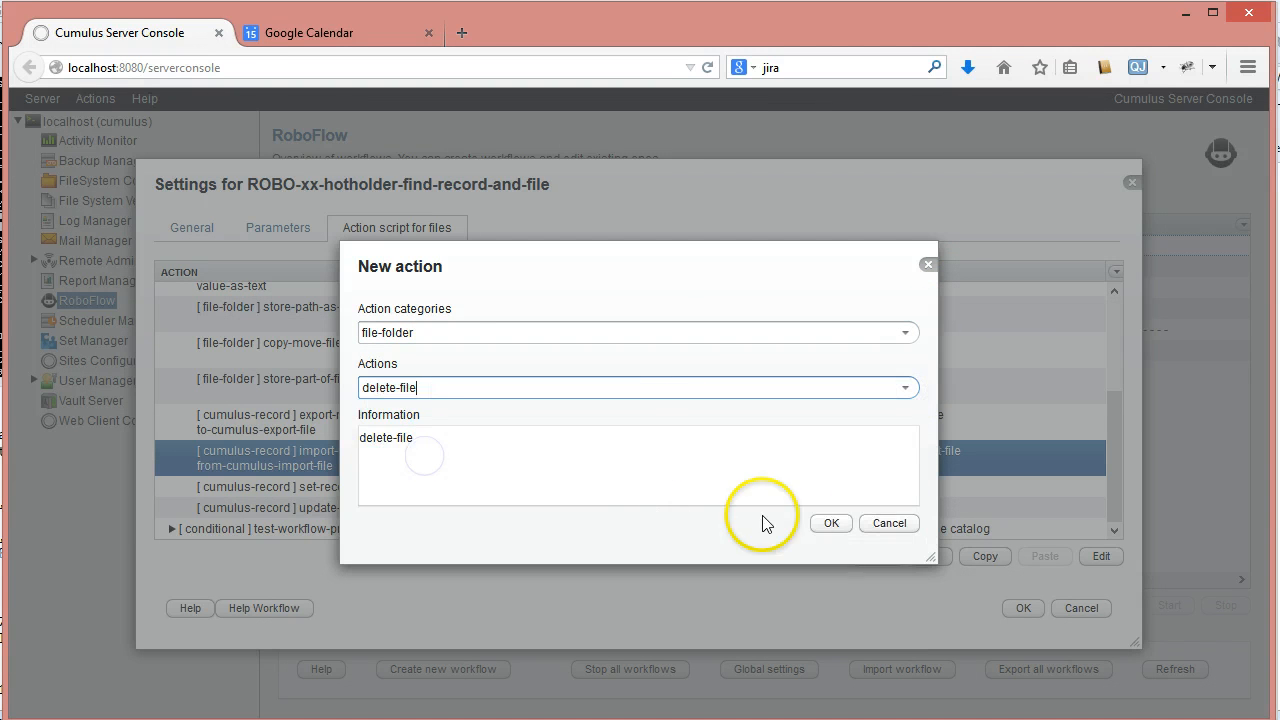
{"action": "left_click", "coordinate": [829, 523]}
- Set the delete-file action's file variable to export-file-of-the-record and save the action
{"action": "left_click", "coordinate": [885, 370]}
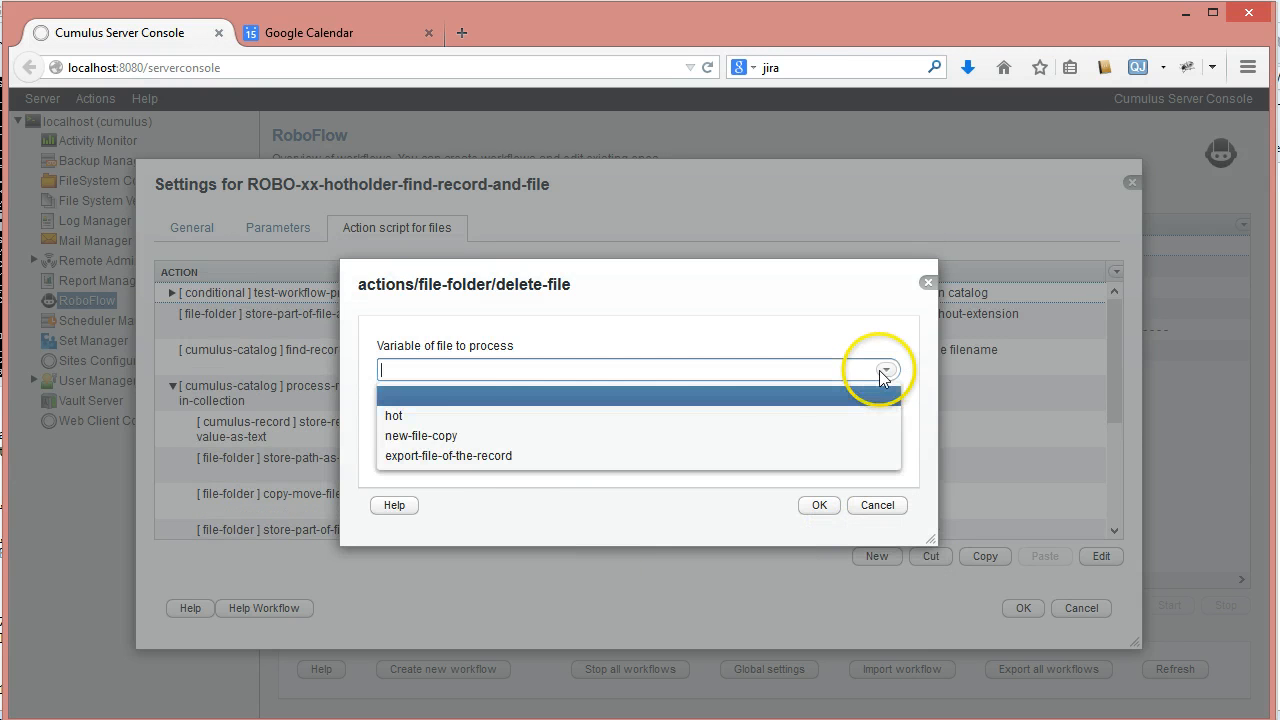
{"action": "left_click", "coordinate": [450, 454]}
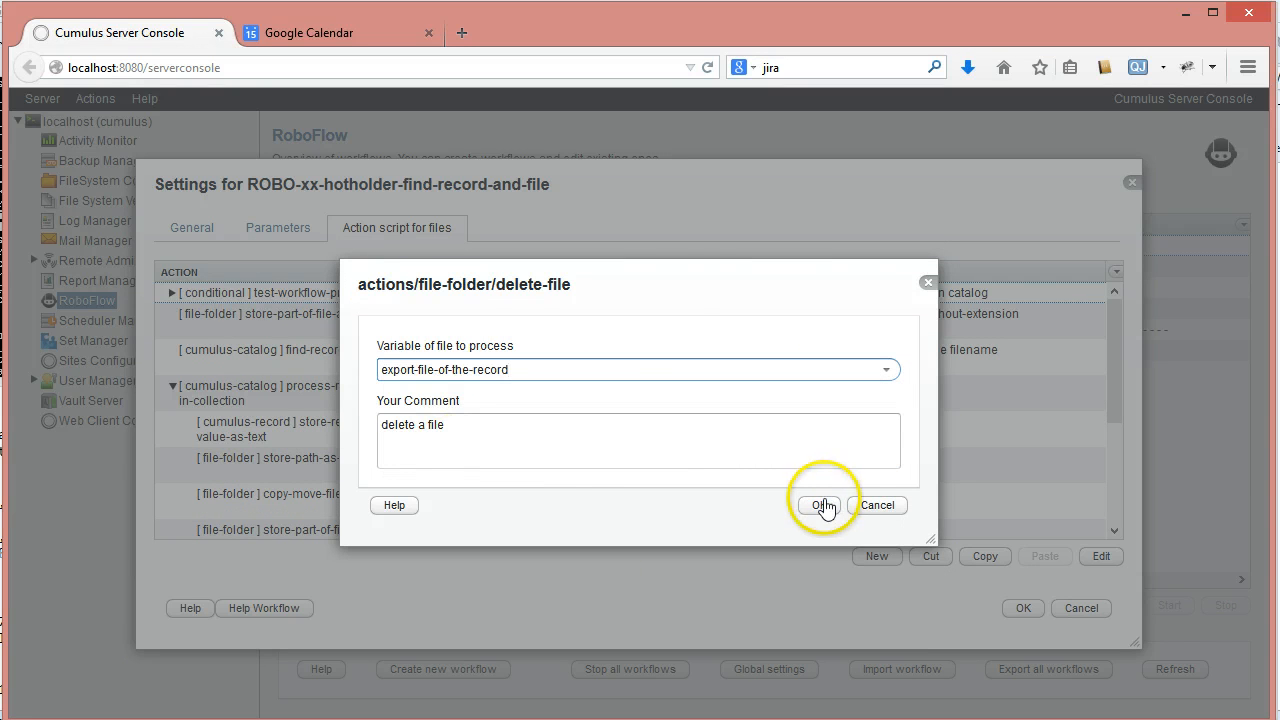
{"action": "left_click", "coordinate": [820, 506]}
- Save the workflow settings and select ROBO-xx-hotholder-find-record-and-file in the workflow overview
{"action": "left_click", "coordinate": [1022, 608]}
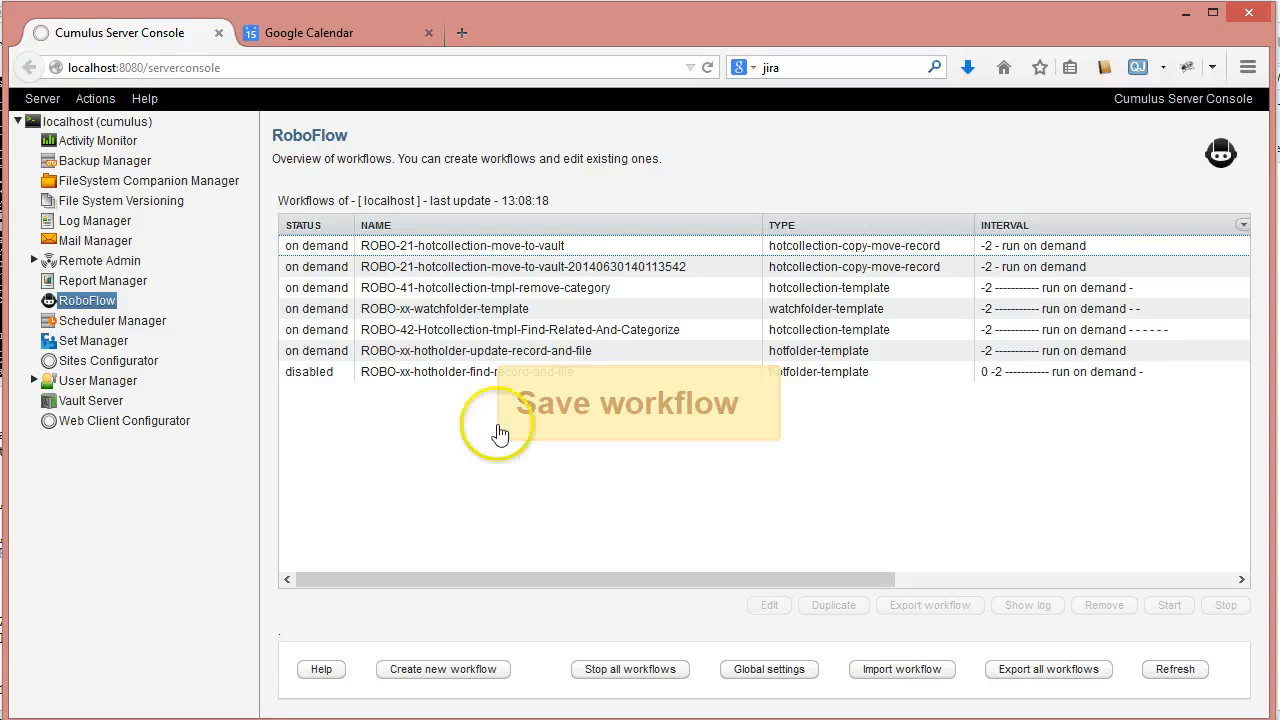
{"action": "left_click", "coordinate": [470, 371]}
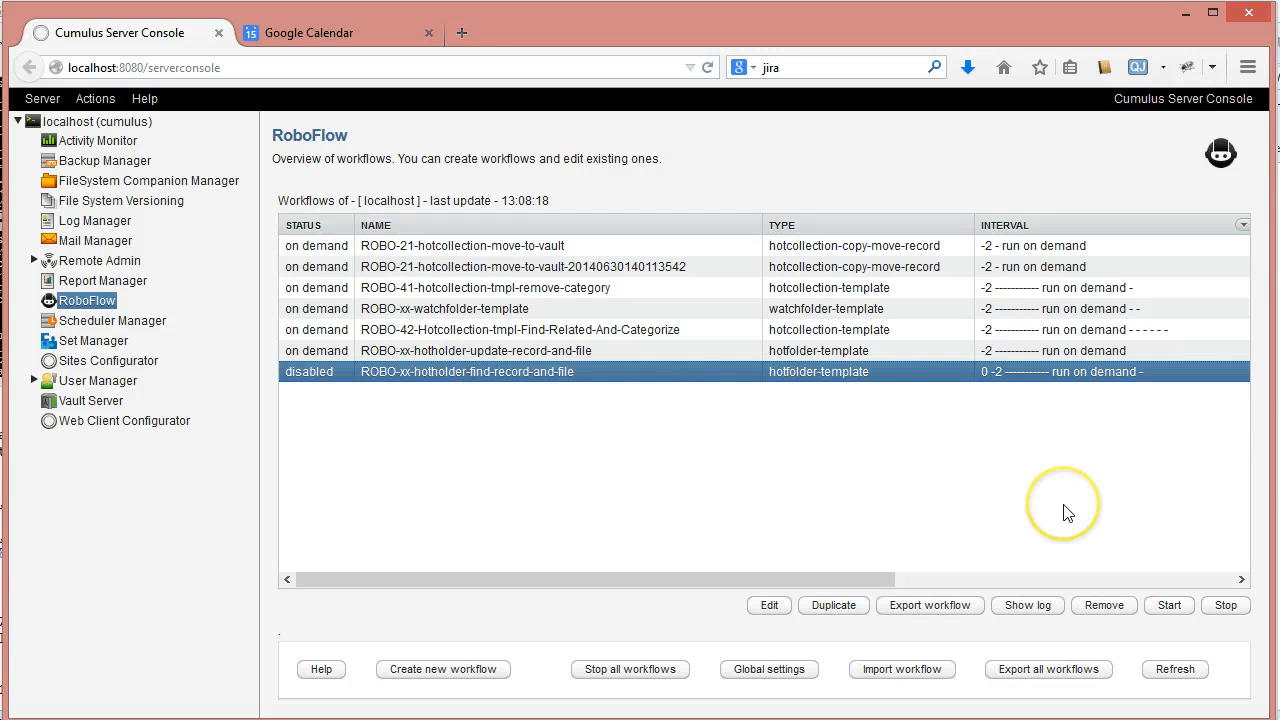